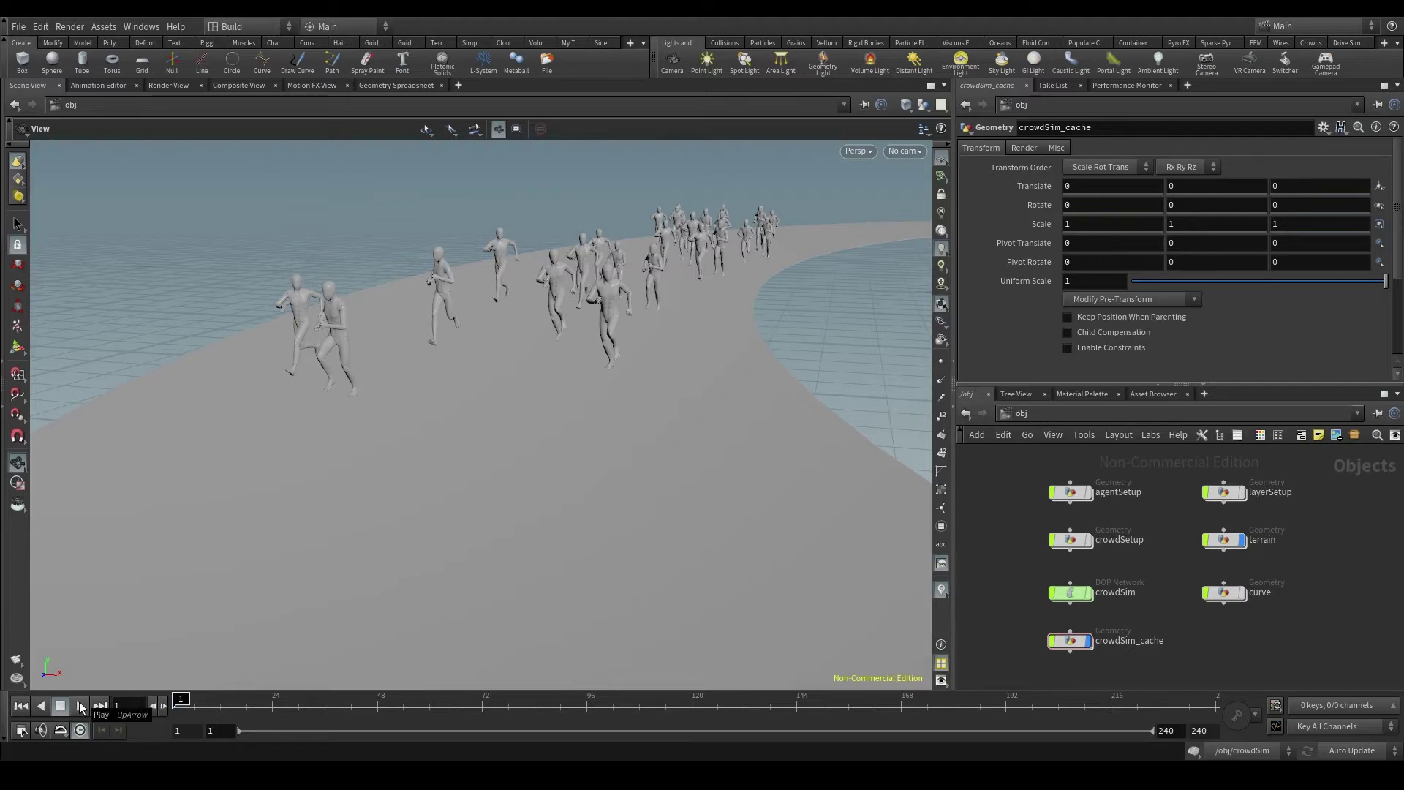
Look inside the crowdSim_cache network, then return to the obj level
left_click(1069, 642)
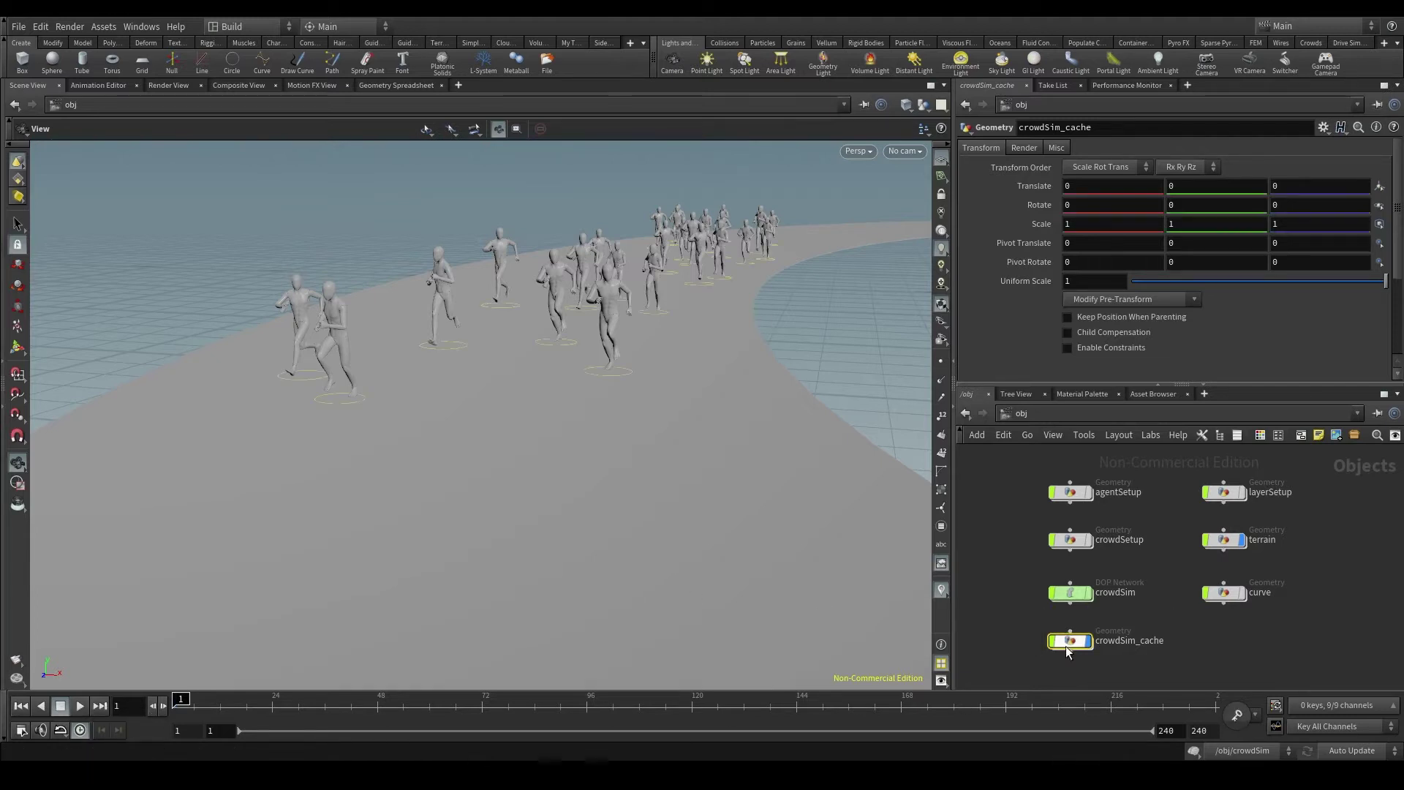
double_click(1069, 642)
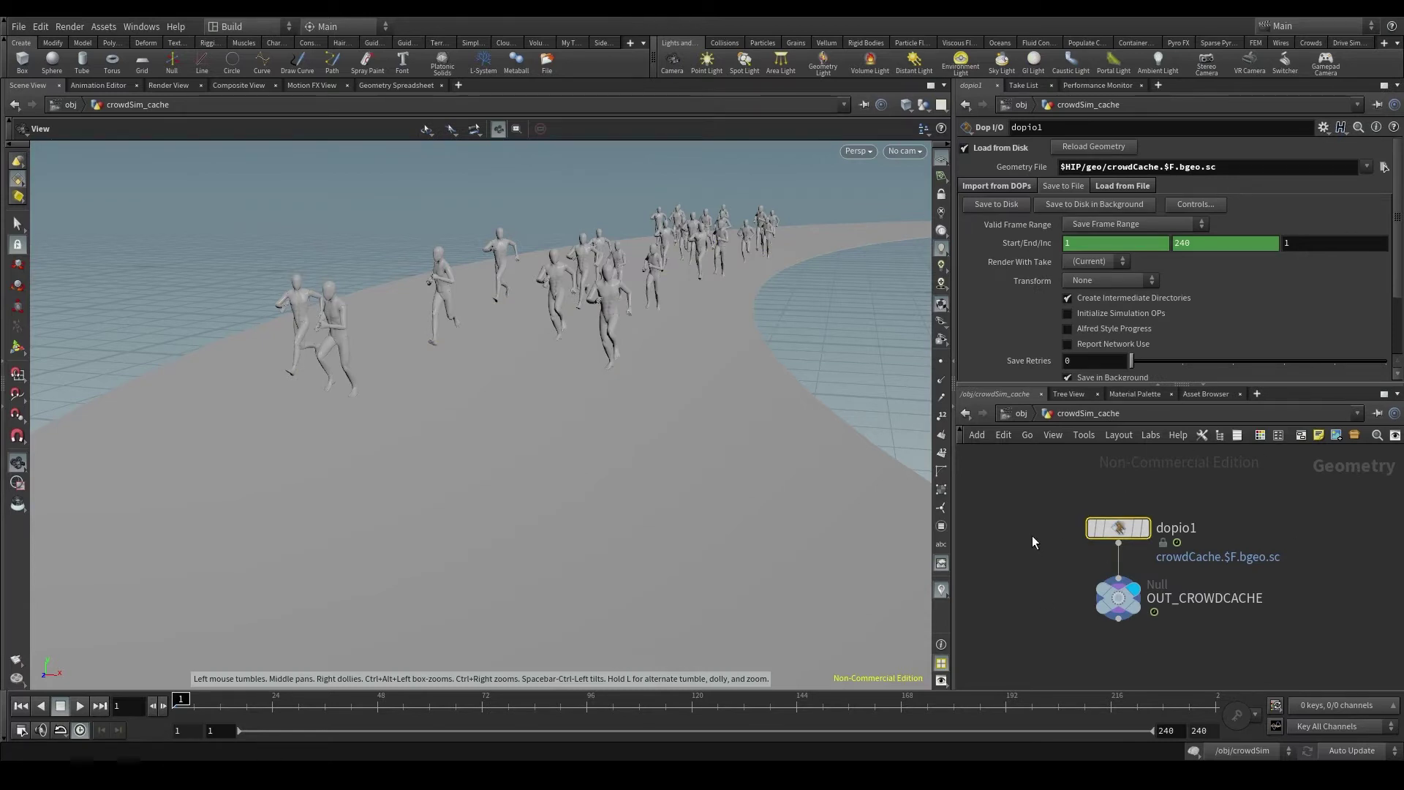
left_click(1019, 416)
Inspect bottle_layer in agentSetup, then dolly the view close to the running mannequins
double_click(1085, 496)
left_click(1093, 565)
scroll(1097, 569, "up", 3)
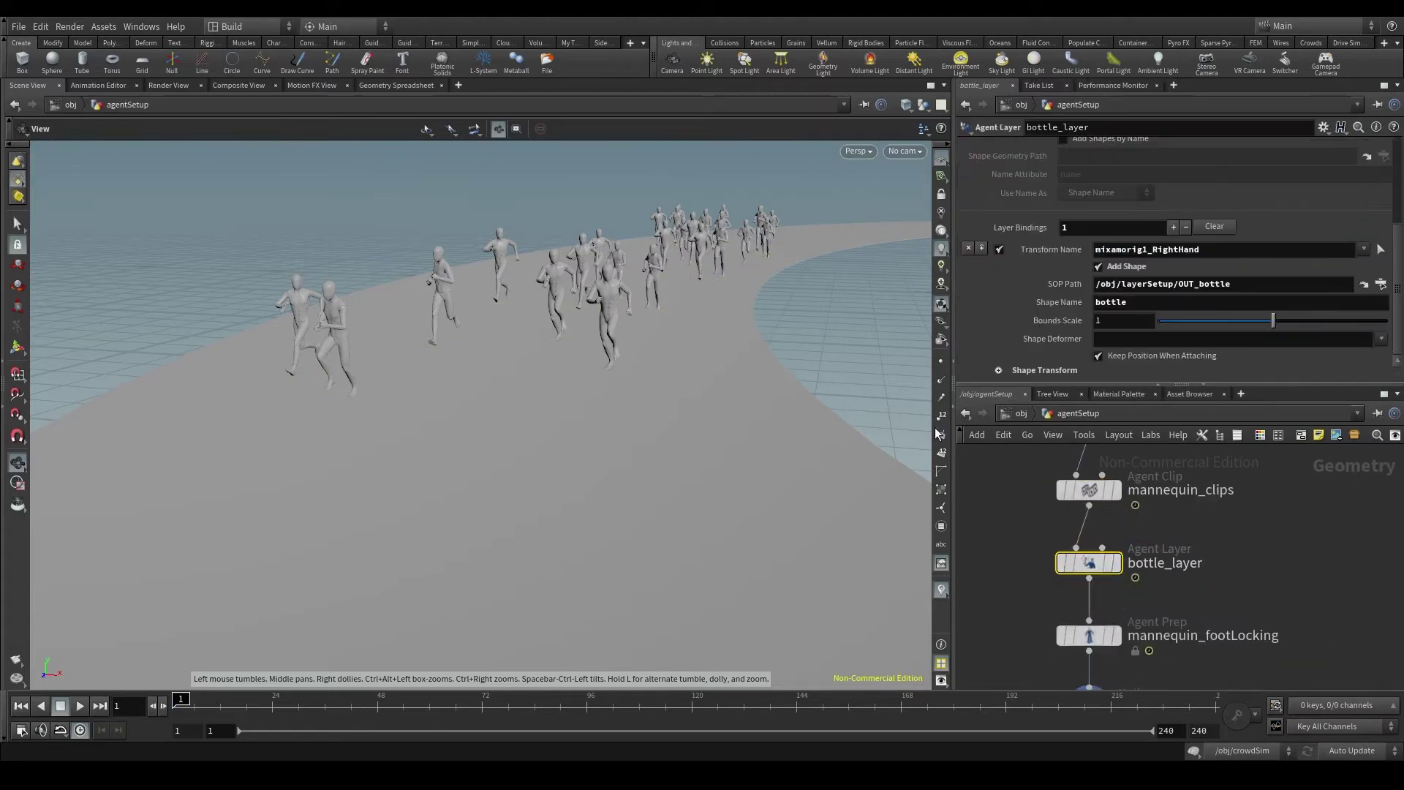
left_click(1021, 413)
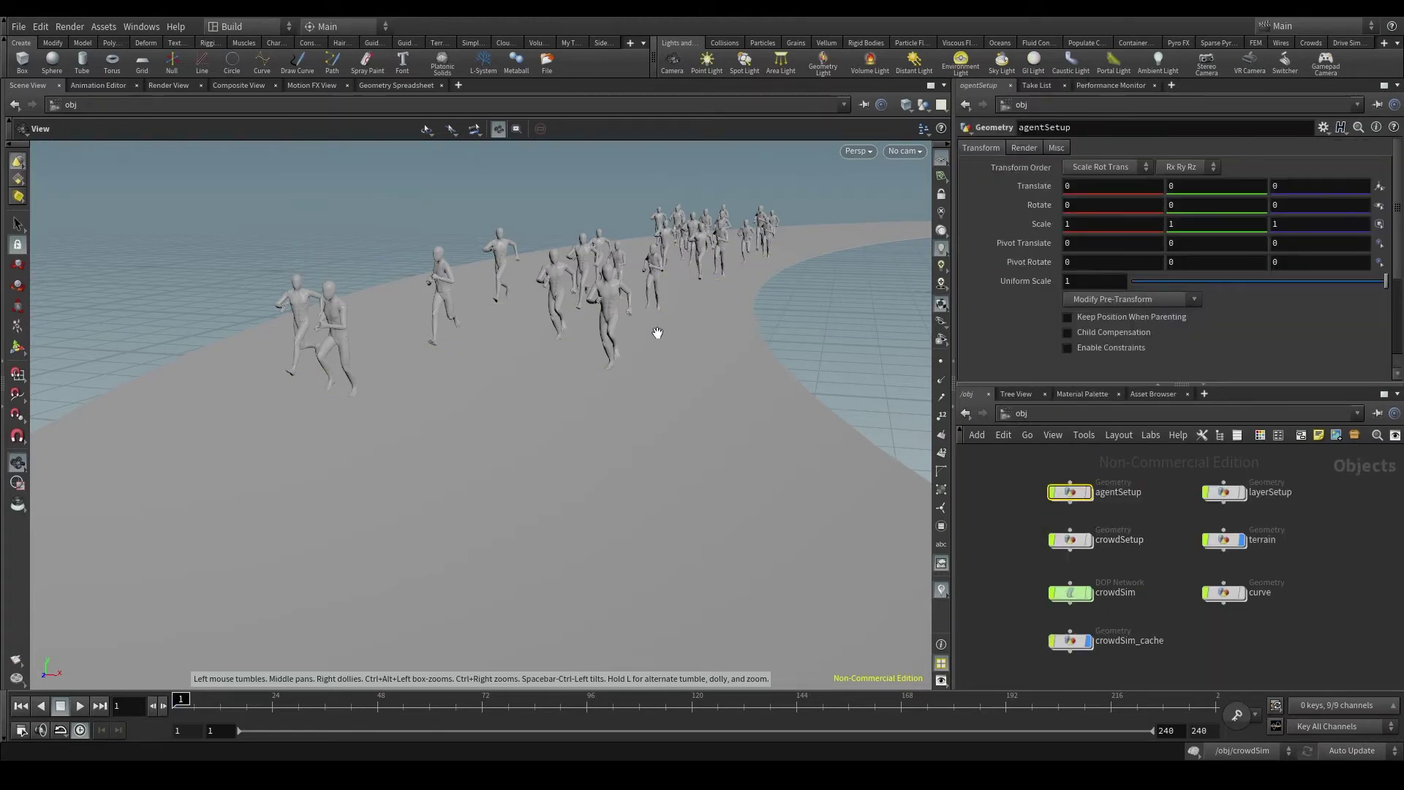
right_click_drag(620, 318, 764, 467)
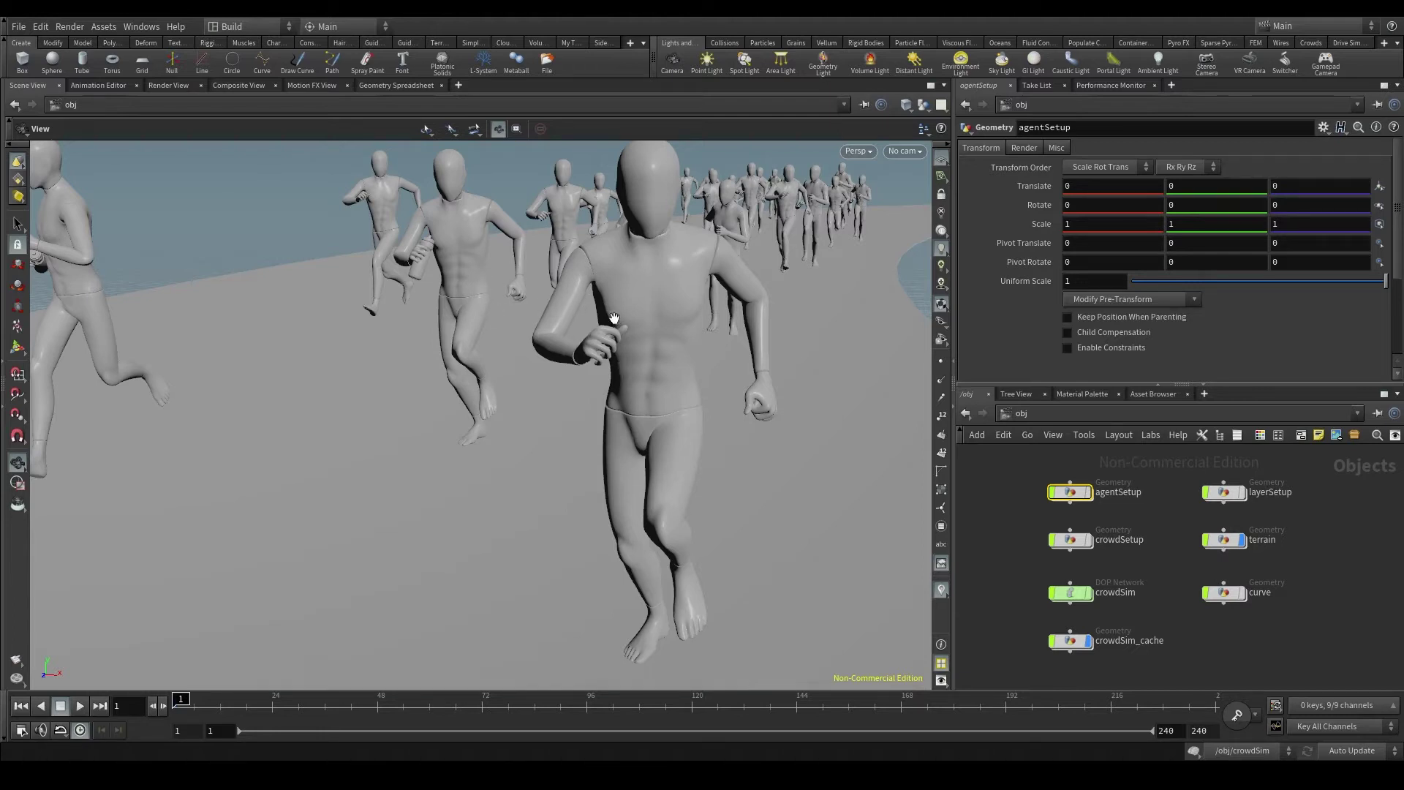
Enter crowdSim_cache and play back the cached crowd animation, orbiting to watch the run
double_click(1070, 641)
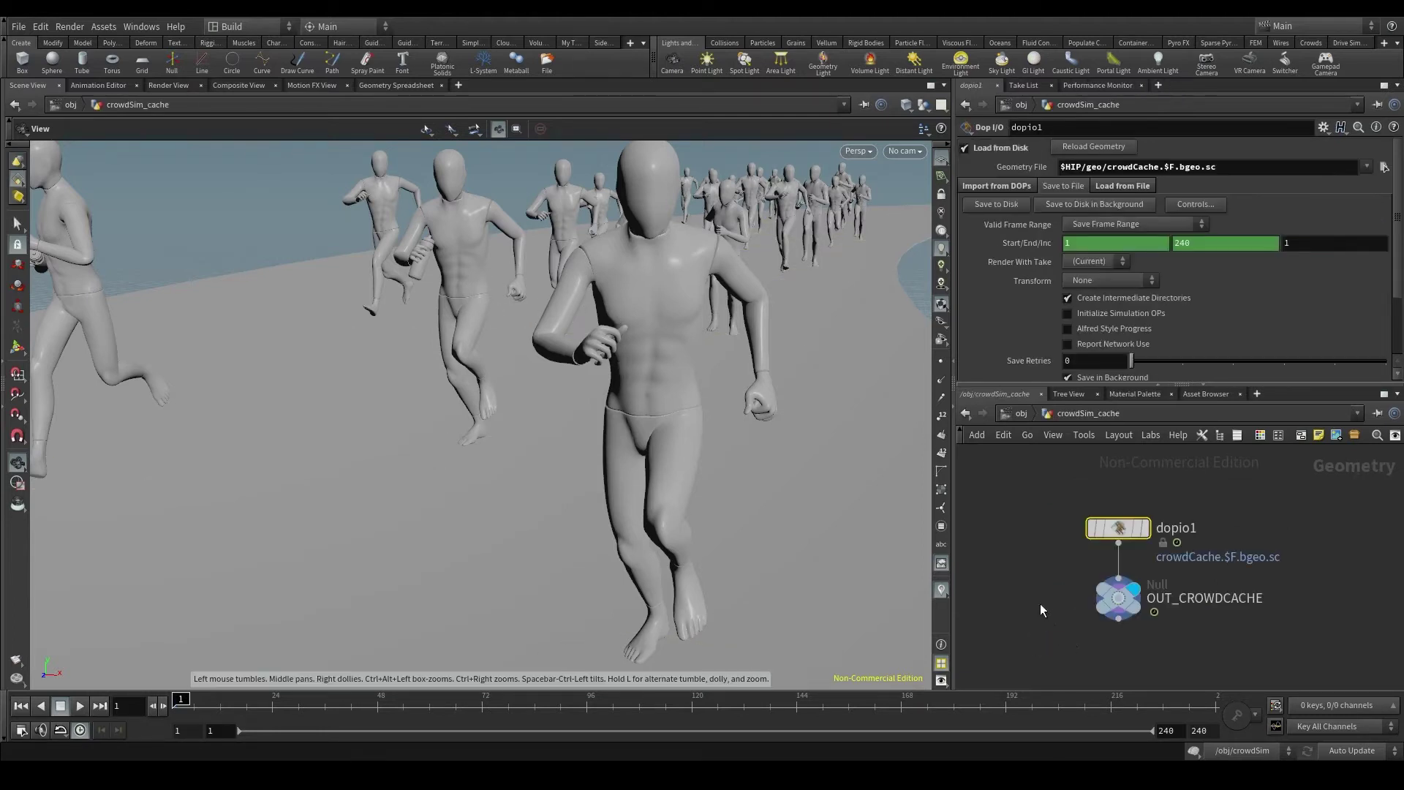
left_click_drag(868, 507, 644, 376)
left_click(85, 708)
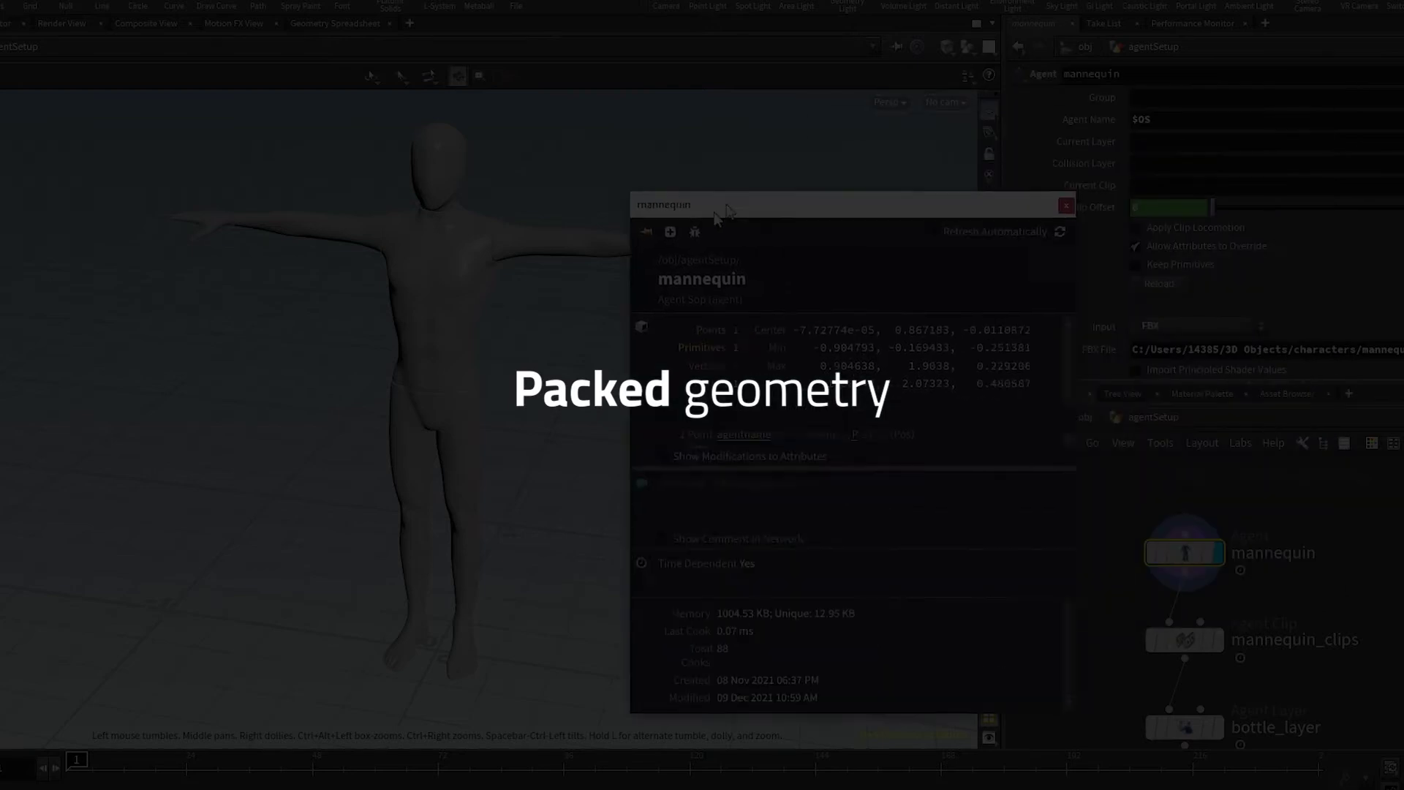
left_click_drag(724, 212, 408, 673)
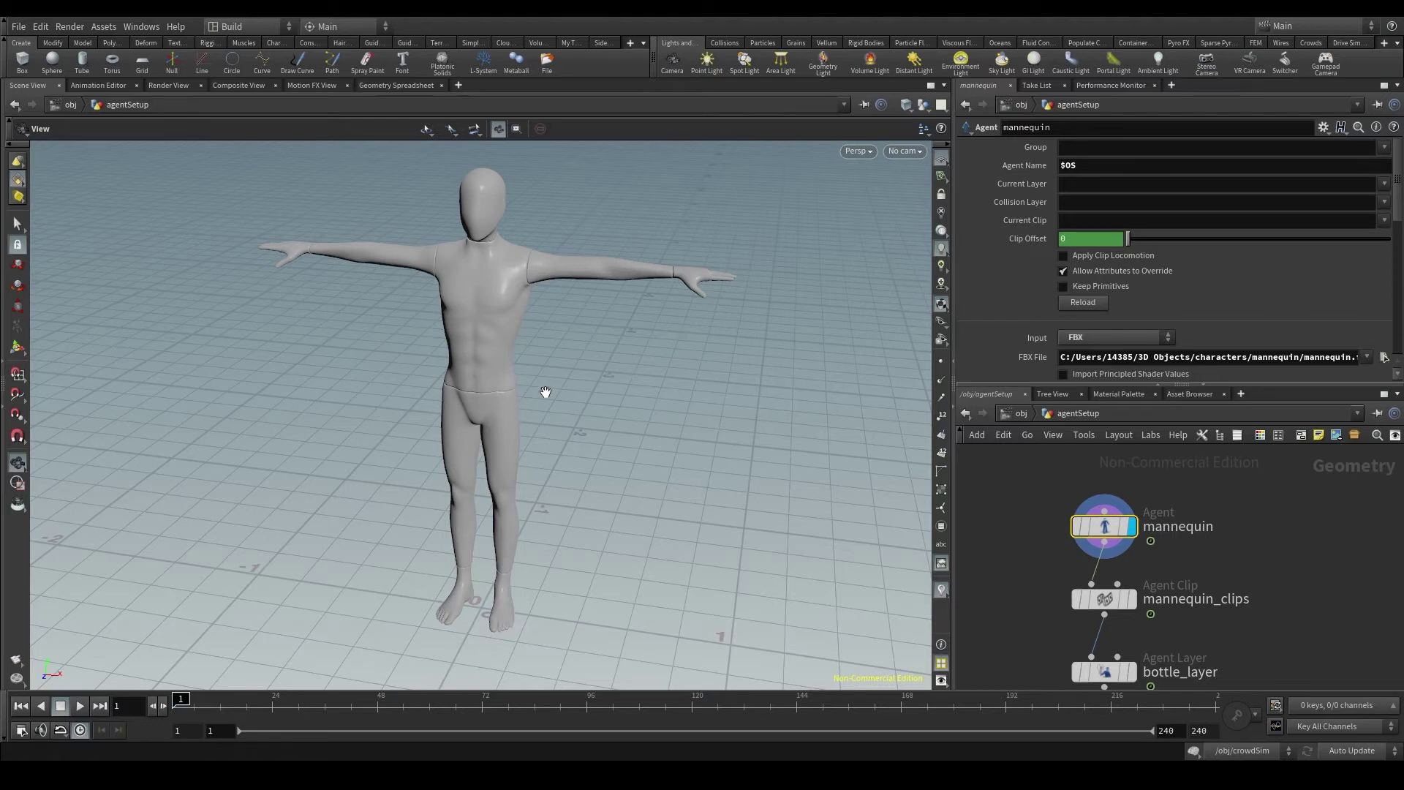
Show Node Info for the mannequin Agent node: one packed agent, size 1.80943 × 2.07323 × 0.480587
mouse_move(1092, 533)
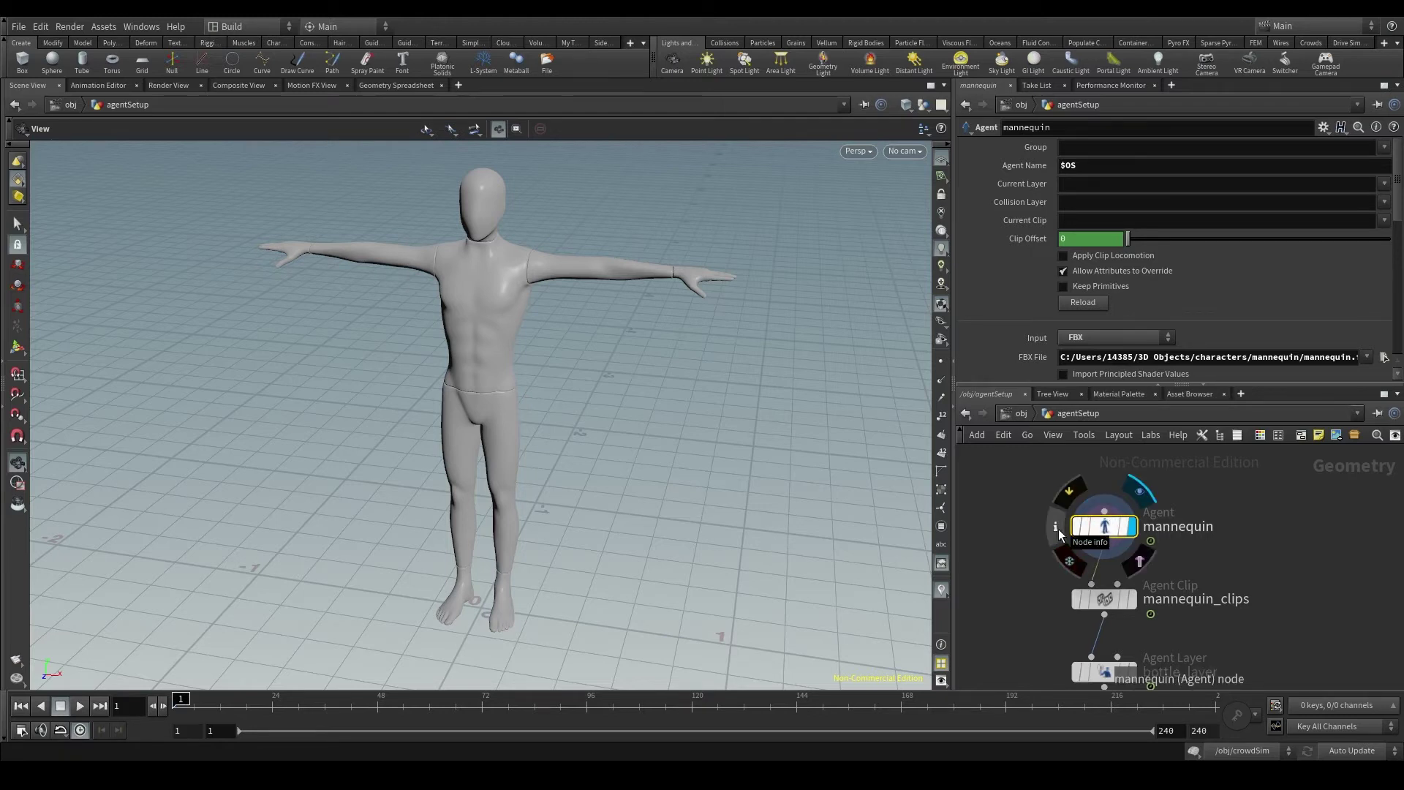
left_click(1059, 529)
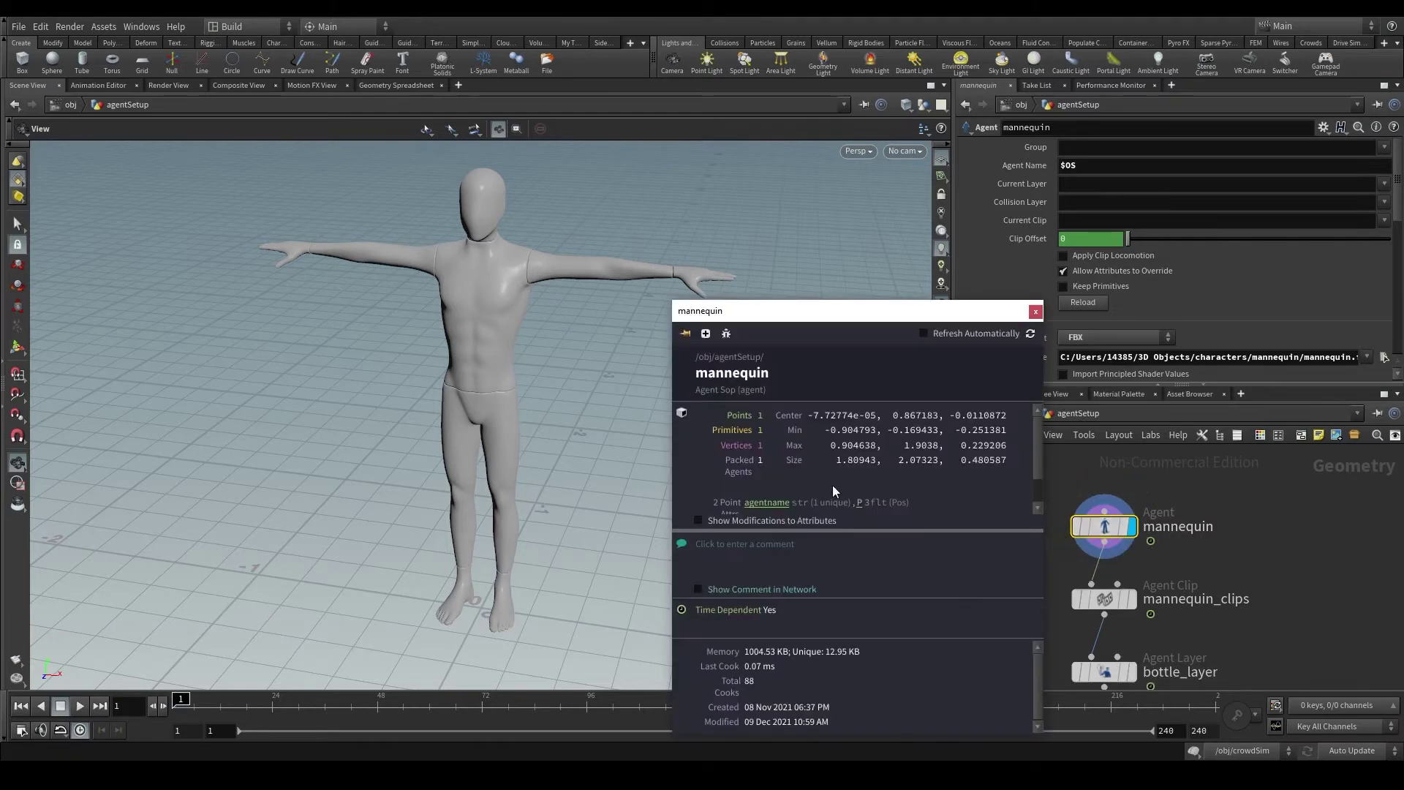
left_click_drag(900, 307, 773, 151)
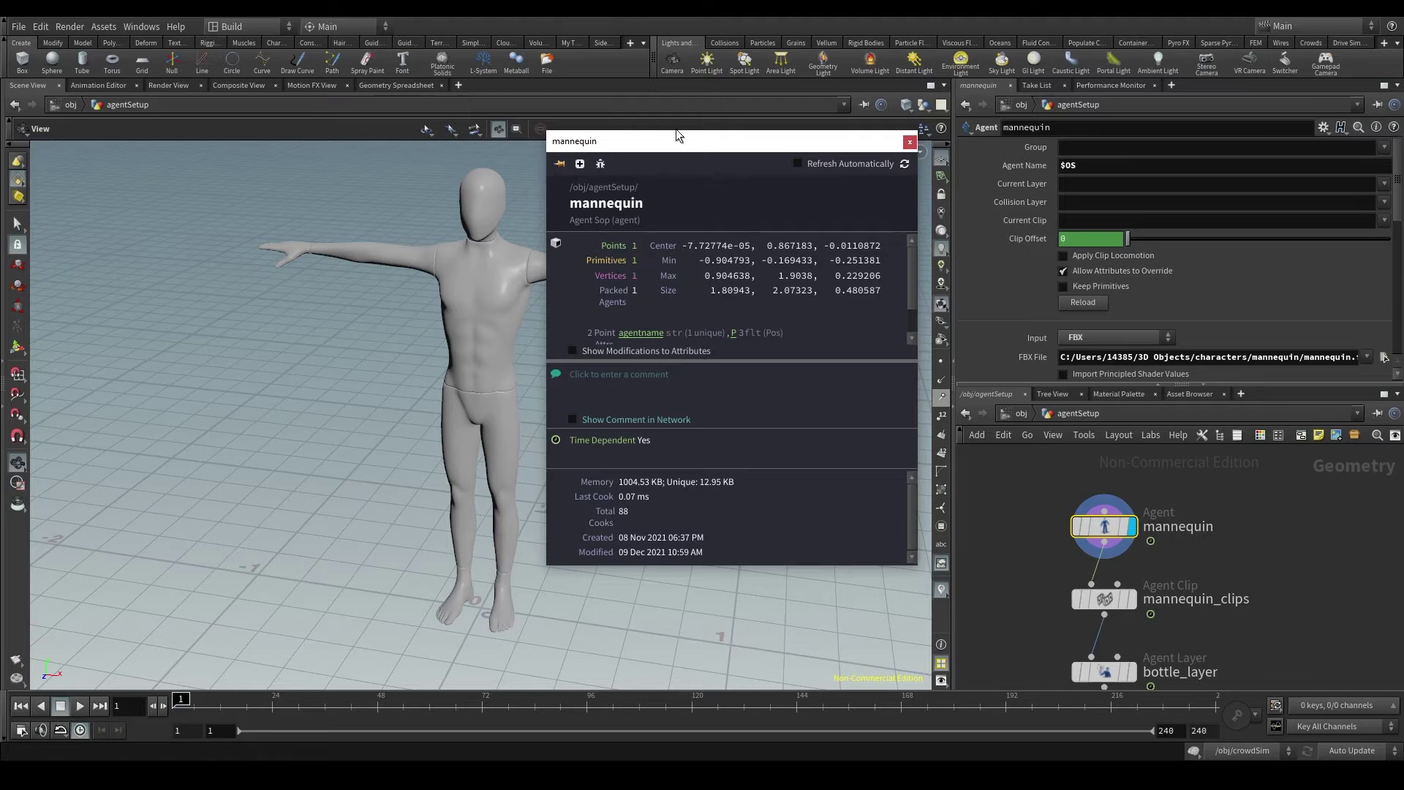
left_click_drag(674, 139, 788, 155)
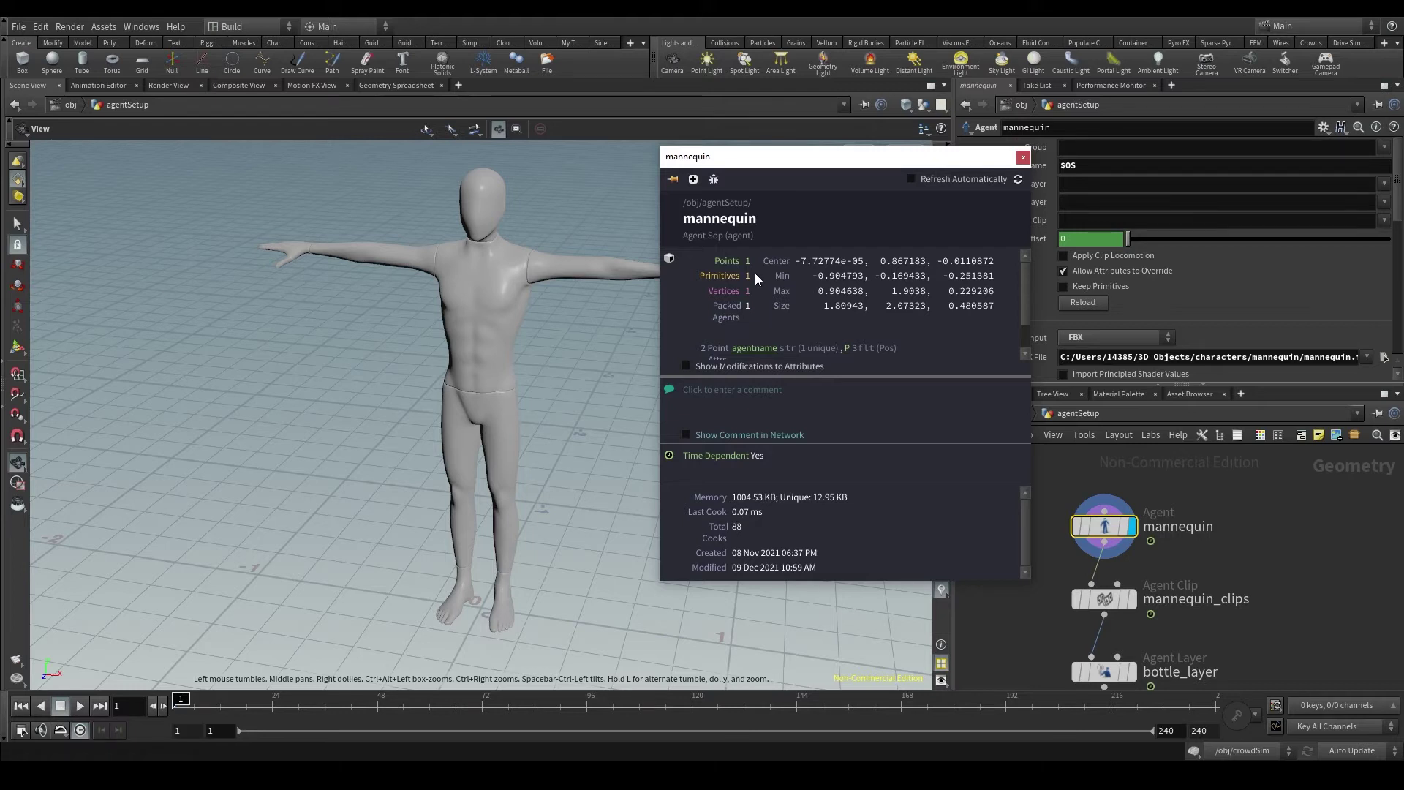
left_click_drag(804, 156, 947, 144)
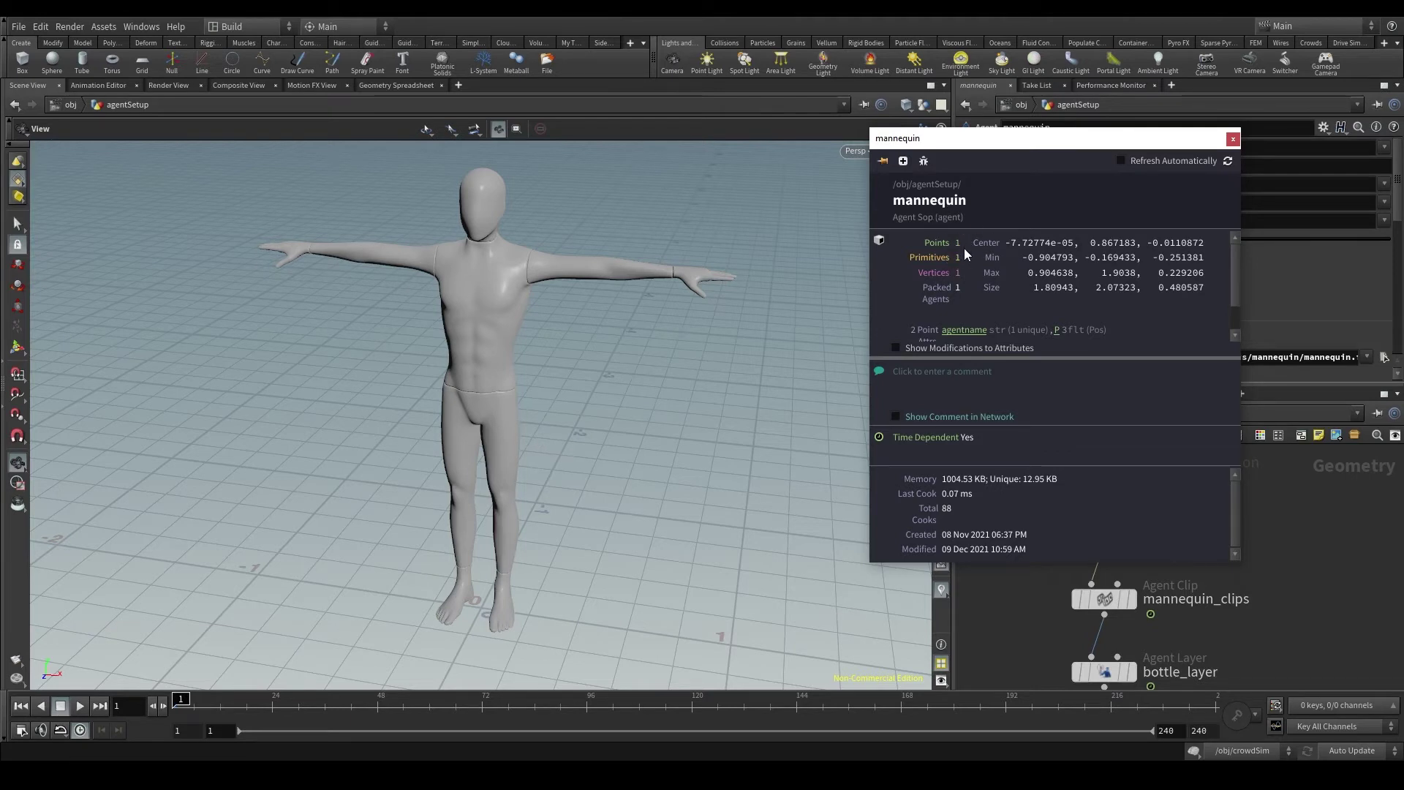
left_click_drag(948, 143, 459, 626)
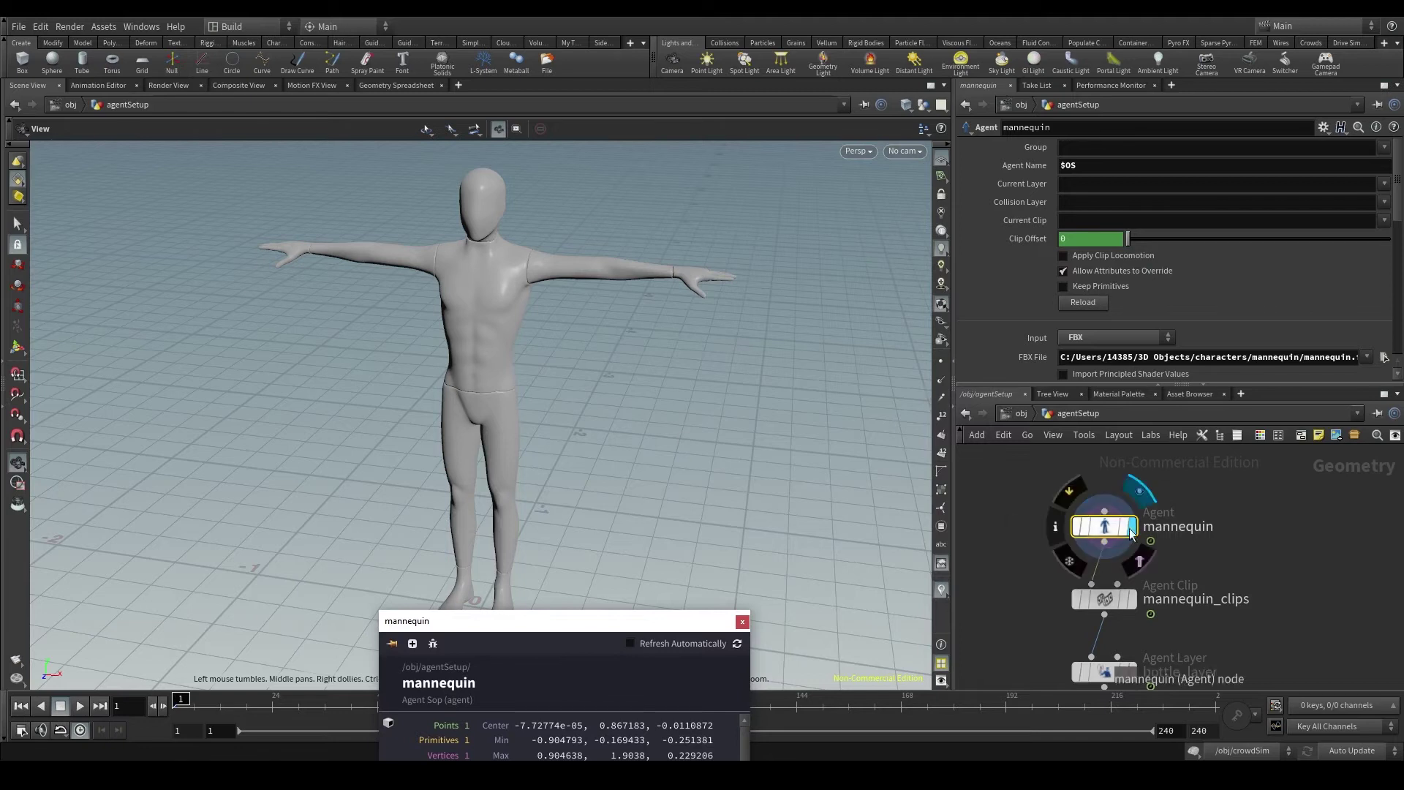
Orbit, pan and zoom around the untextured T-pose mannequin to look it over
scroll(1088, 530, "up", 3)
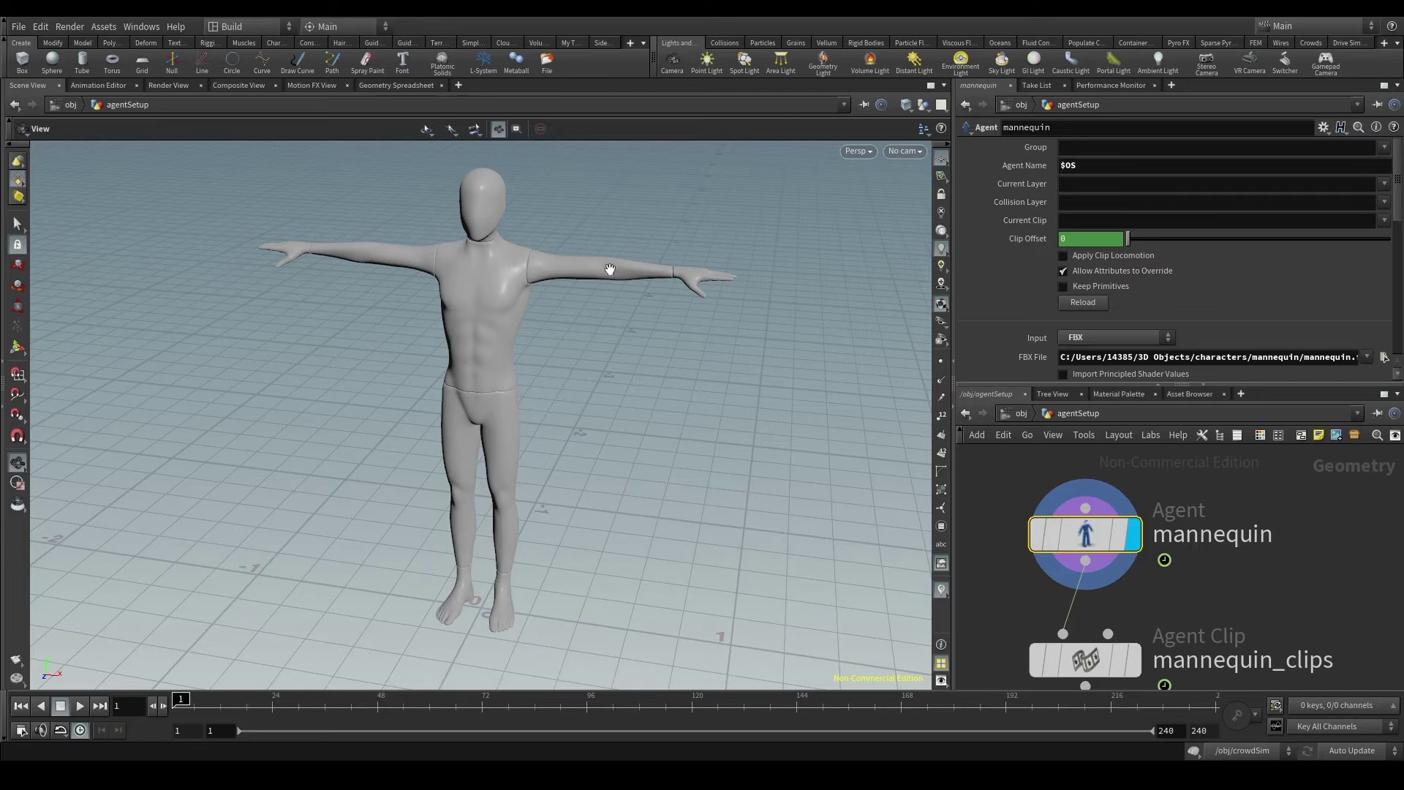
mouse_move(469, 259)
left_mouse_down()
mouse_move(479, 292)
mouse_move(463, 278)
left_mouse_up()
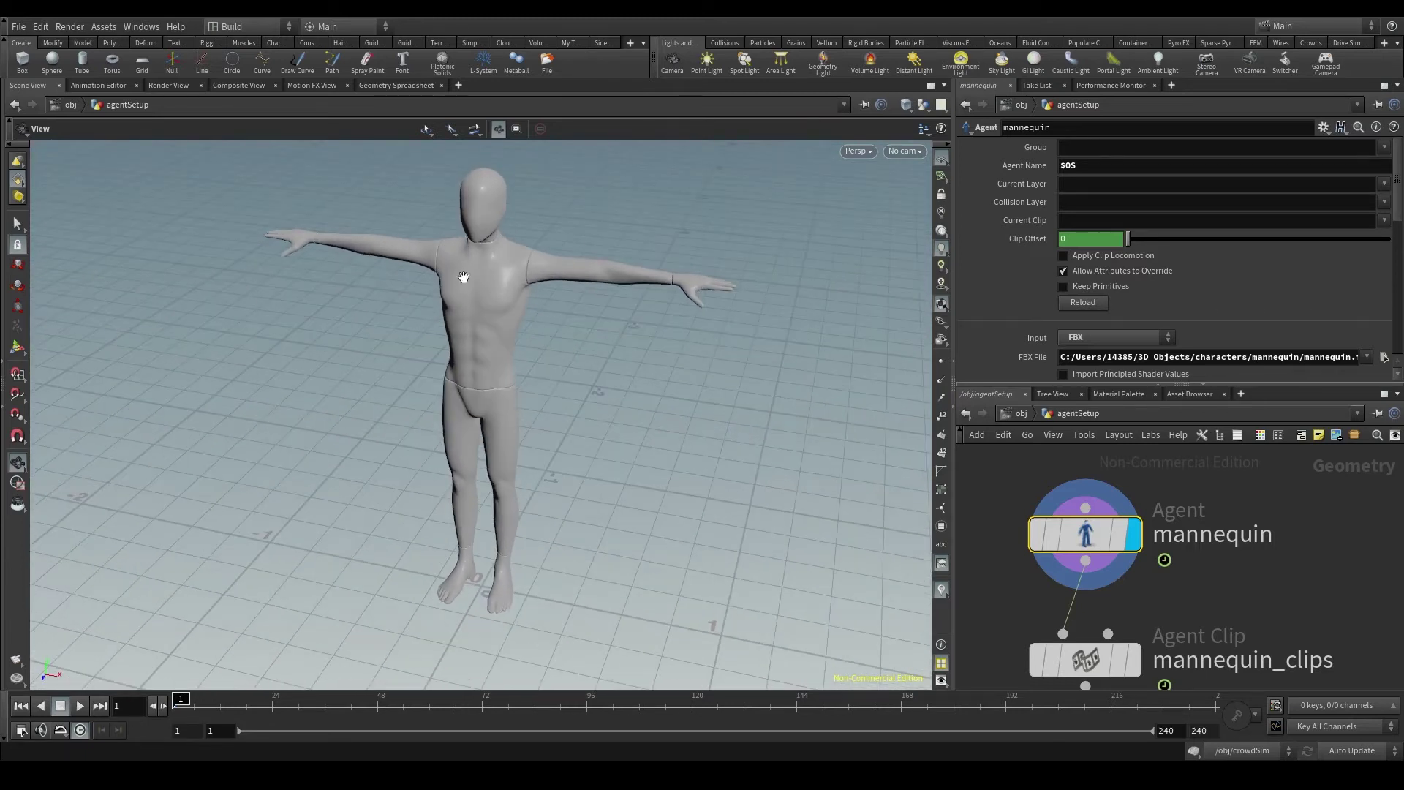
middle_click_drag(494, 304, 500, 334)
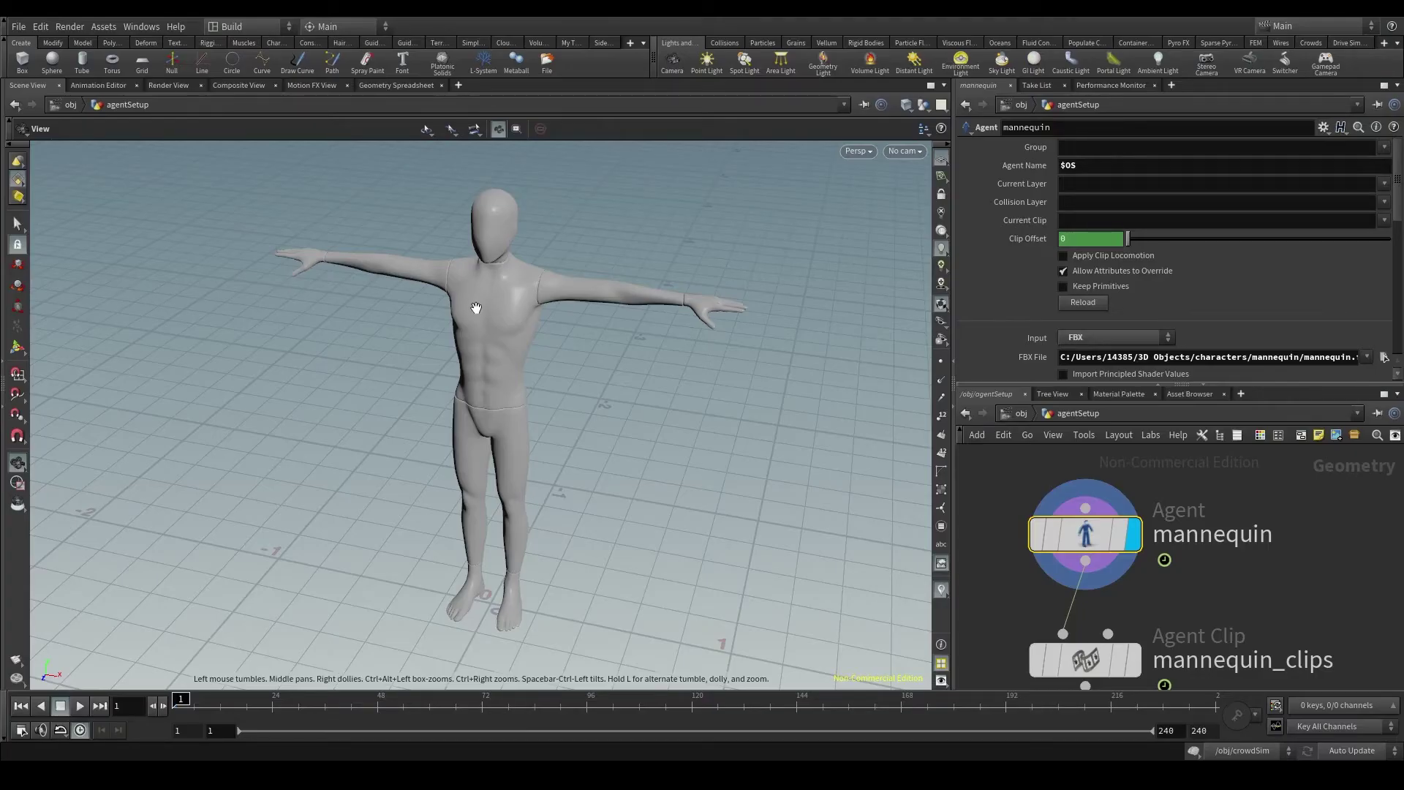
scroll(476, 307, "down", 3)
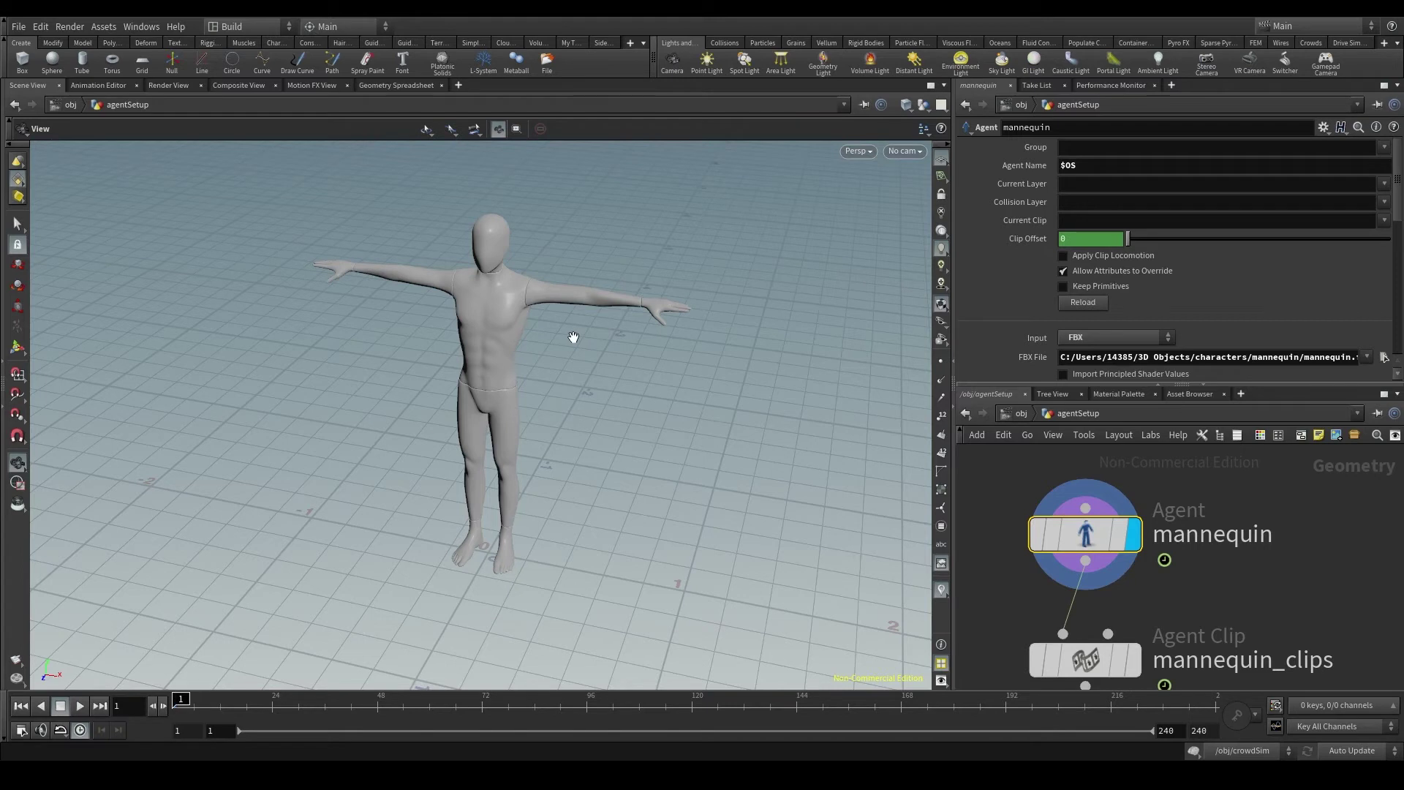
left_click_drag(444, 501, 500, 438)
scroll(524, 433, "up", 3)
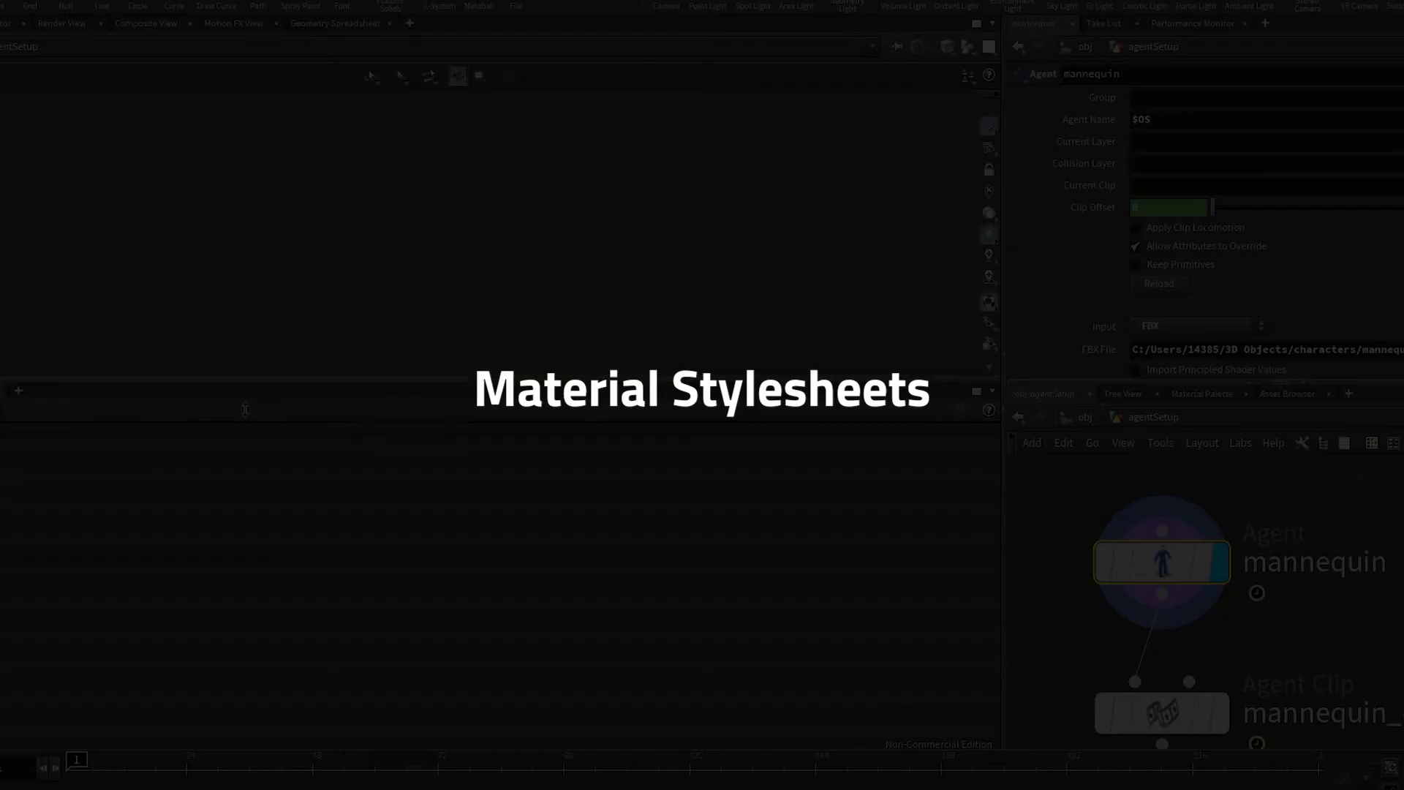
left_click_drag(245, 409, 234, 528)
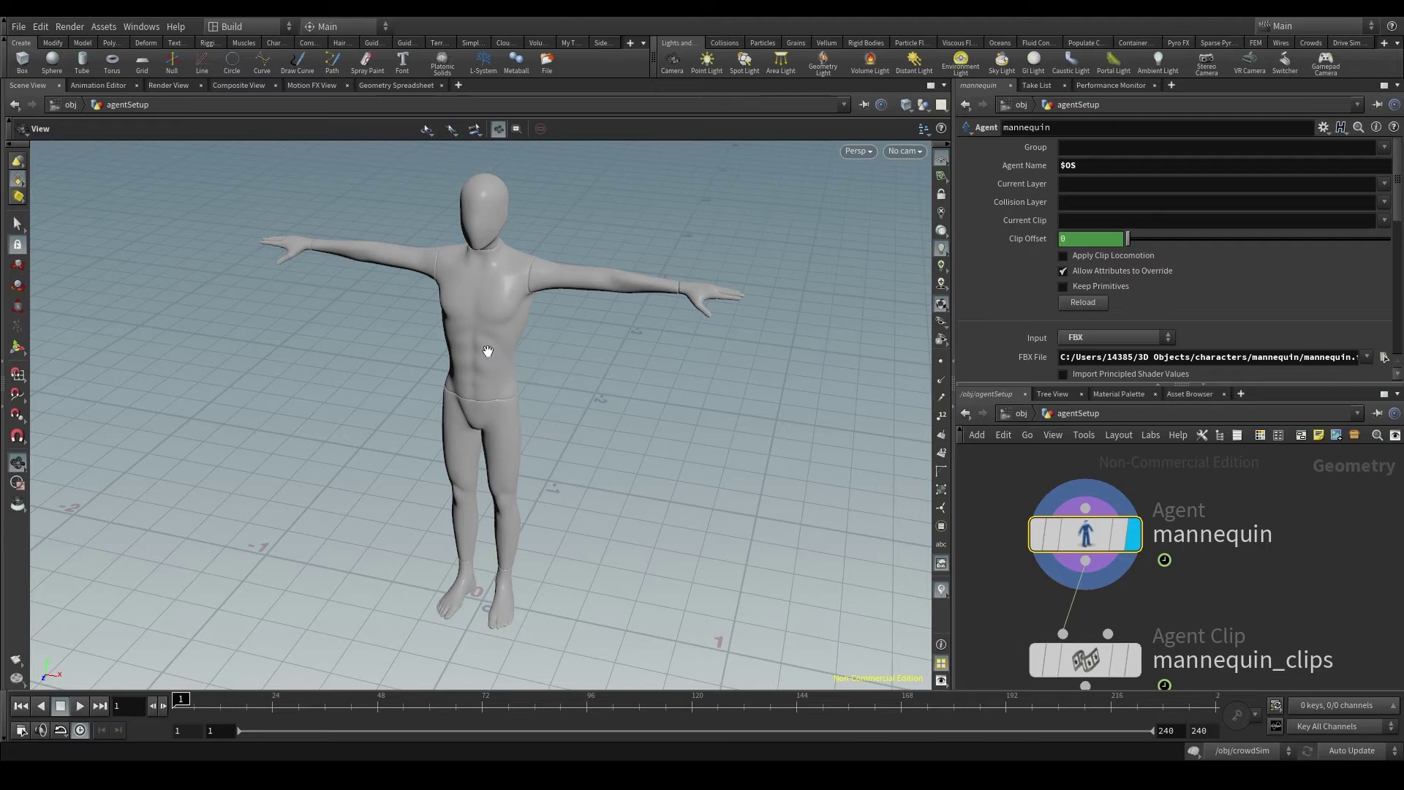
mouse_move(485, 354)
left_mouse_down()
mouse_move(476, 369)
mouse_move(503, 357)
left_mouse_up()
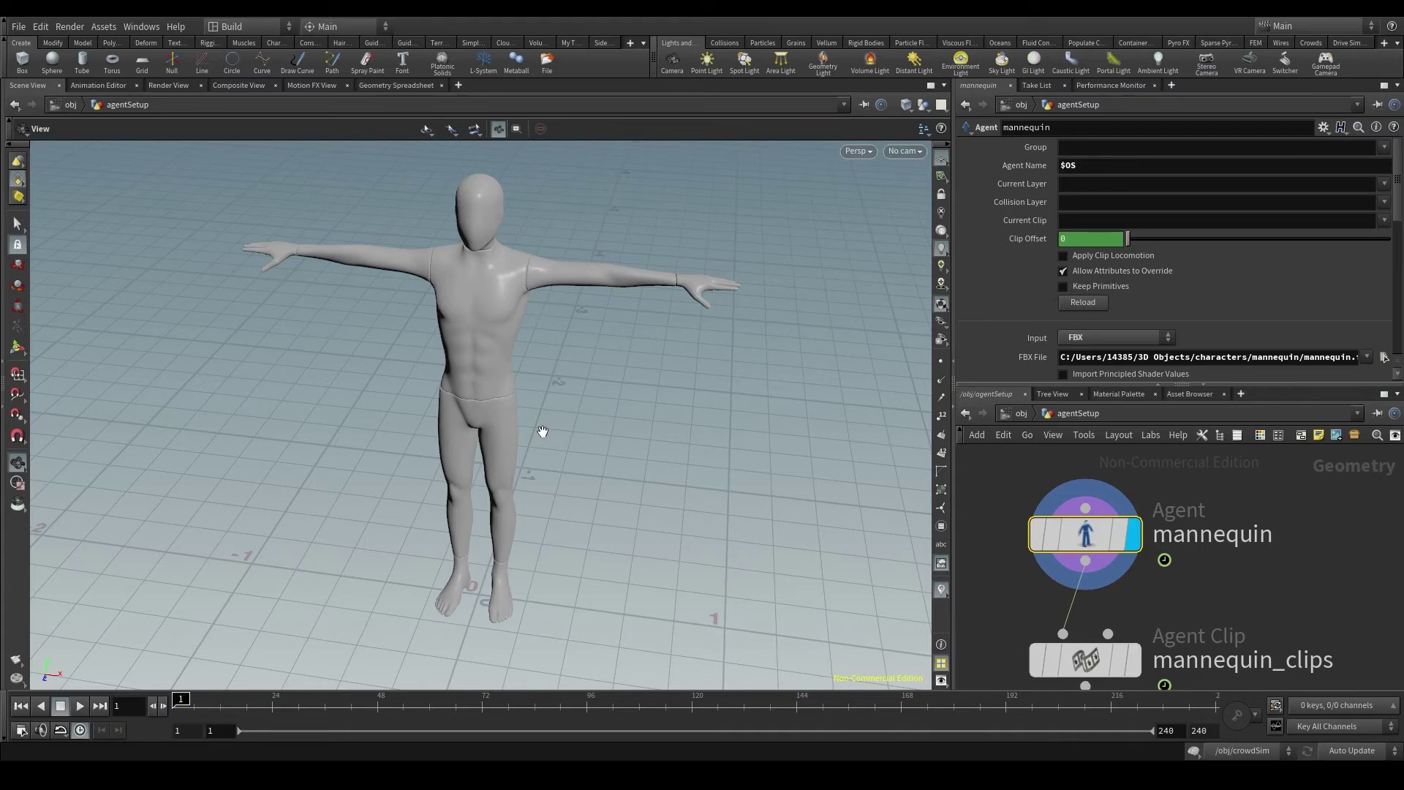
scroll(549, 436, "down", 1)
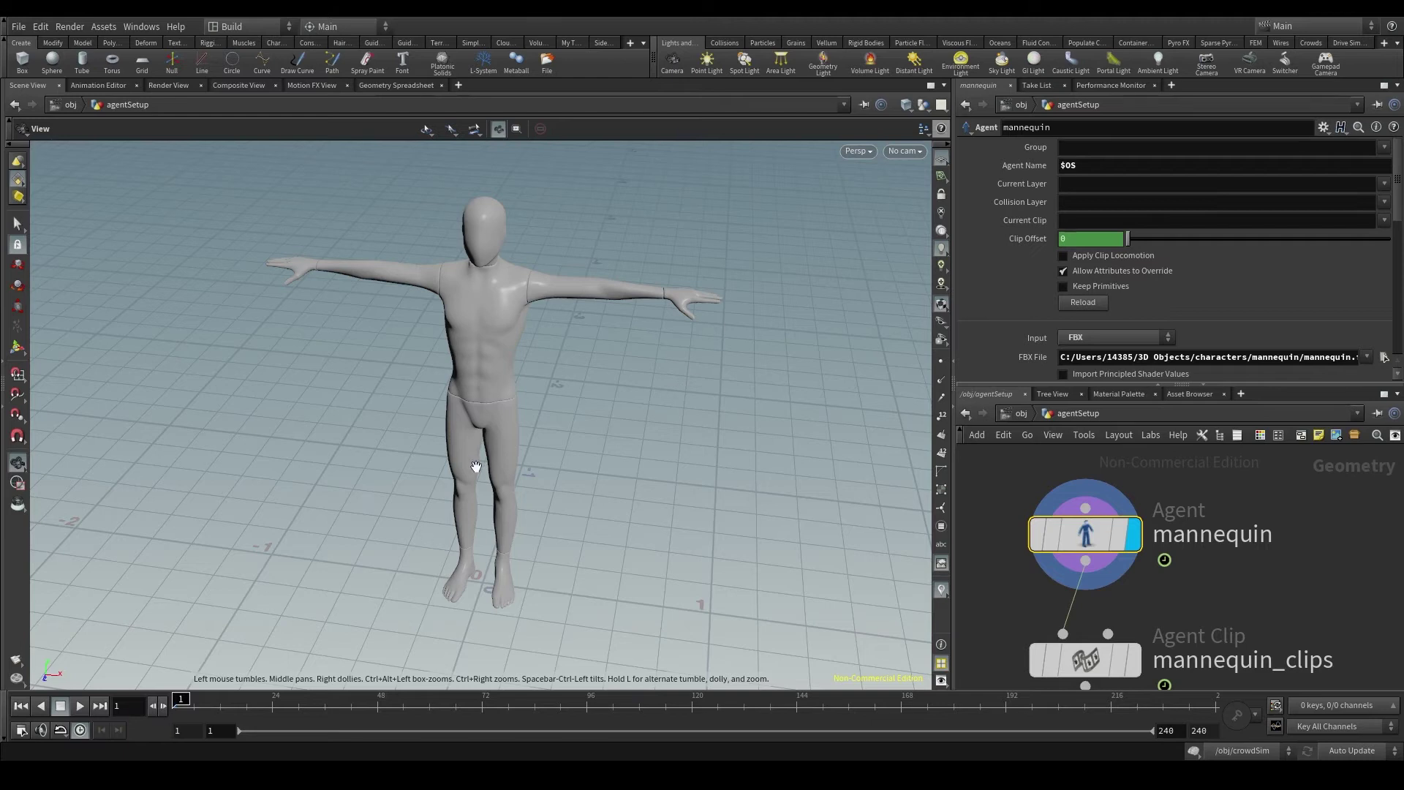
Split the viewer into top and bottom panes with a Data Tree in the lower pane
left_click(944, 85)
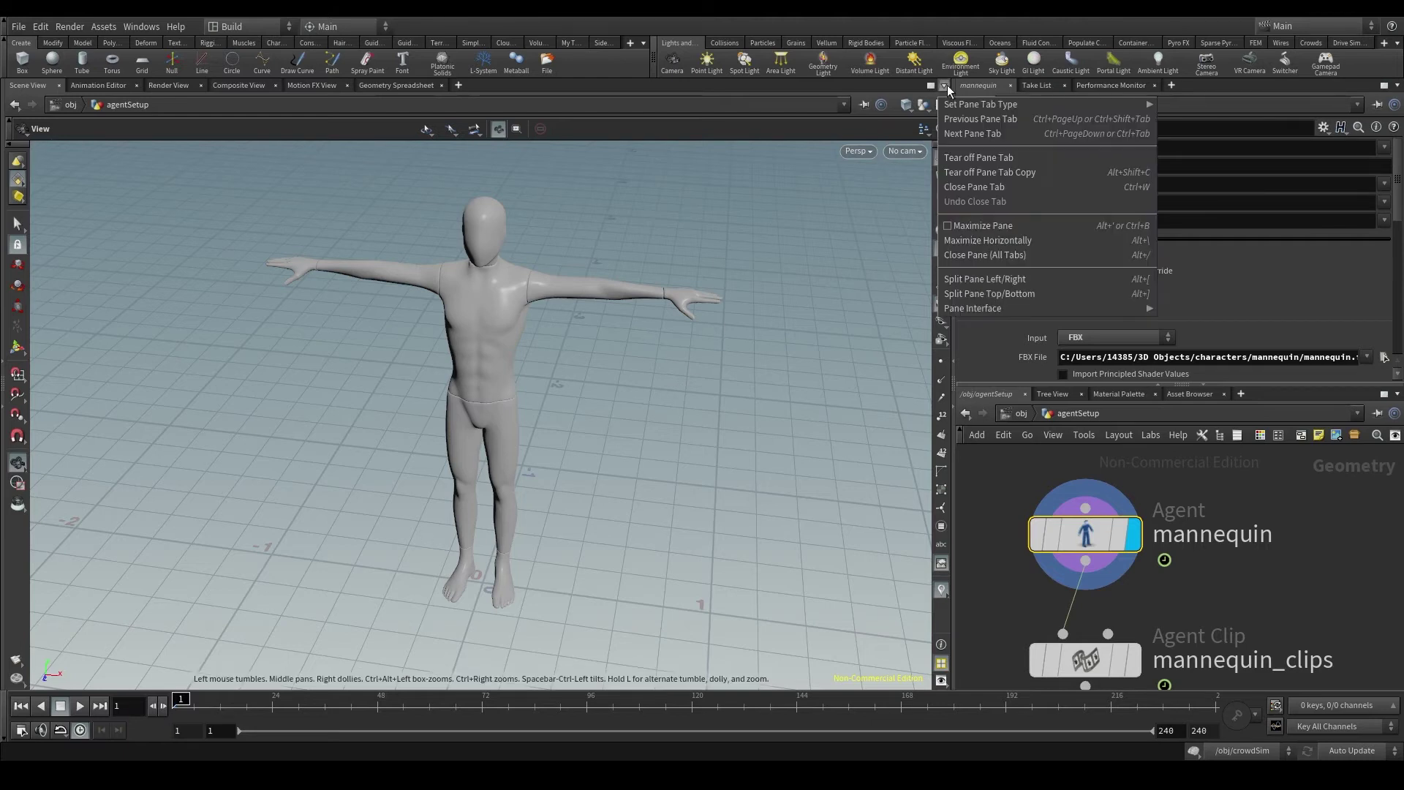
left_click(968, 294)
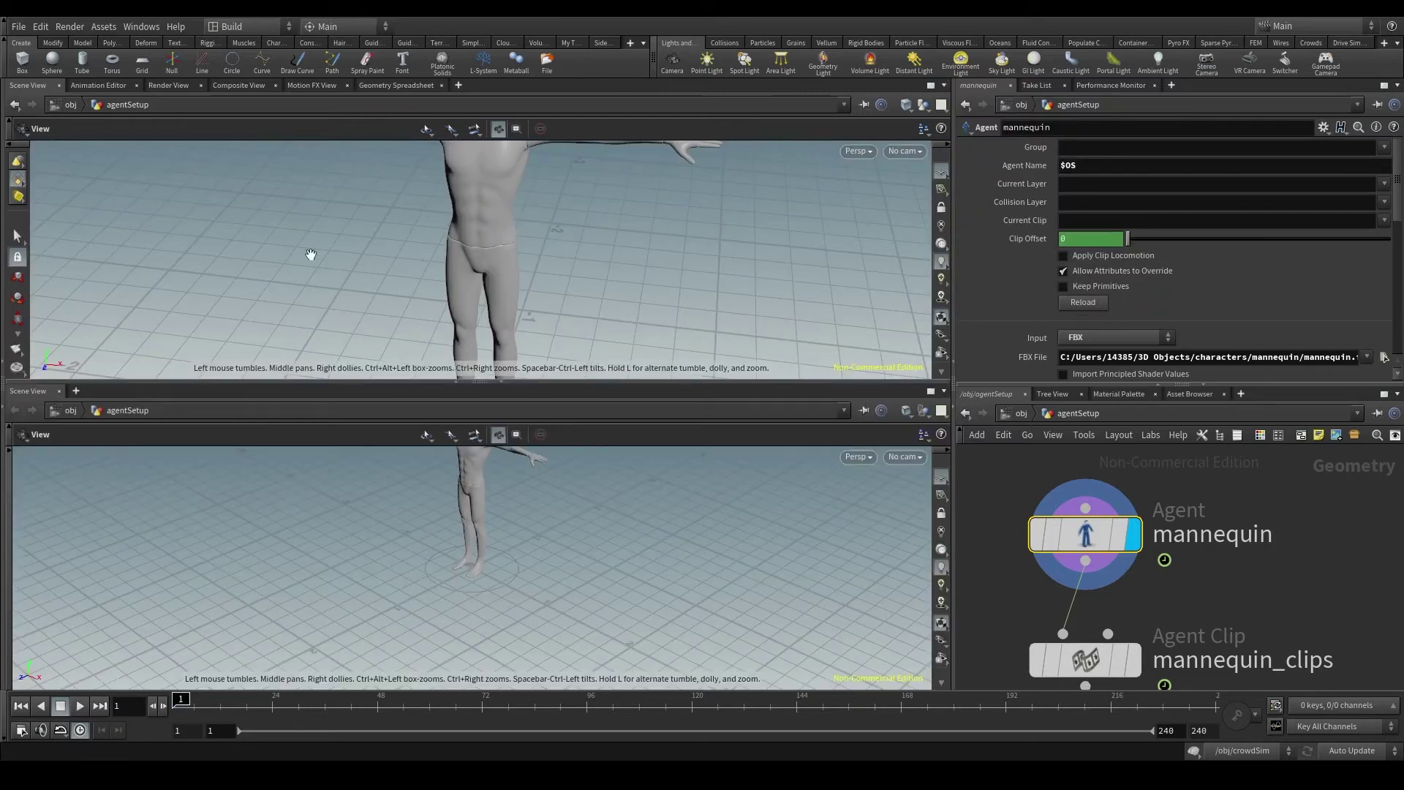
left_click(77, 391)
mouse_move(100, 425)
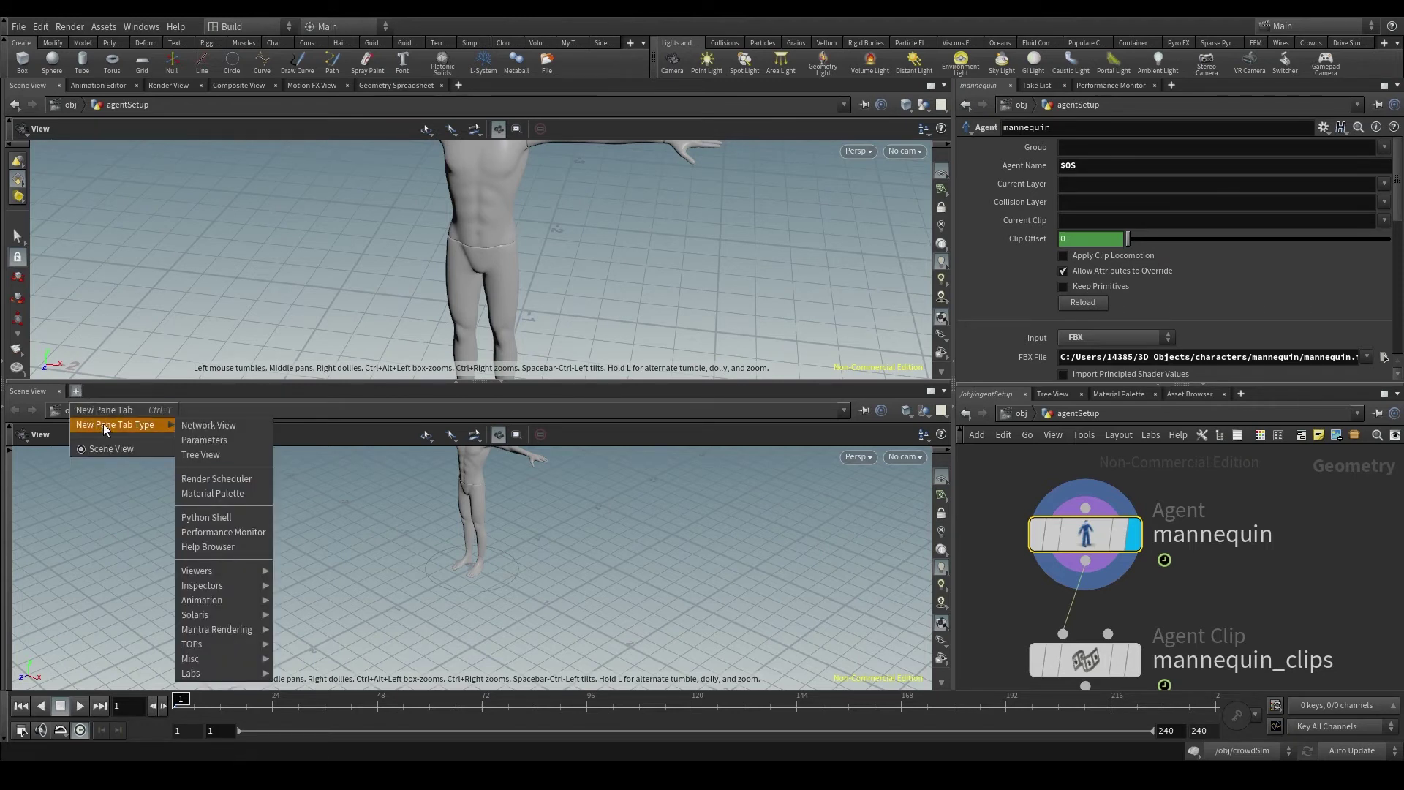
mouse_move(226, 586)
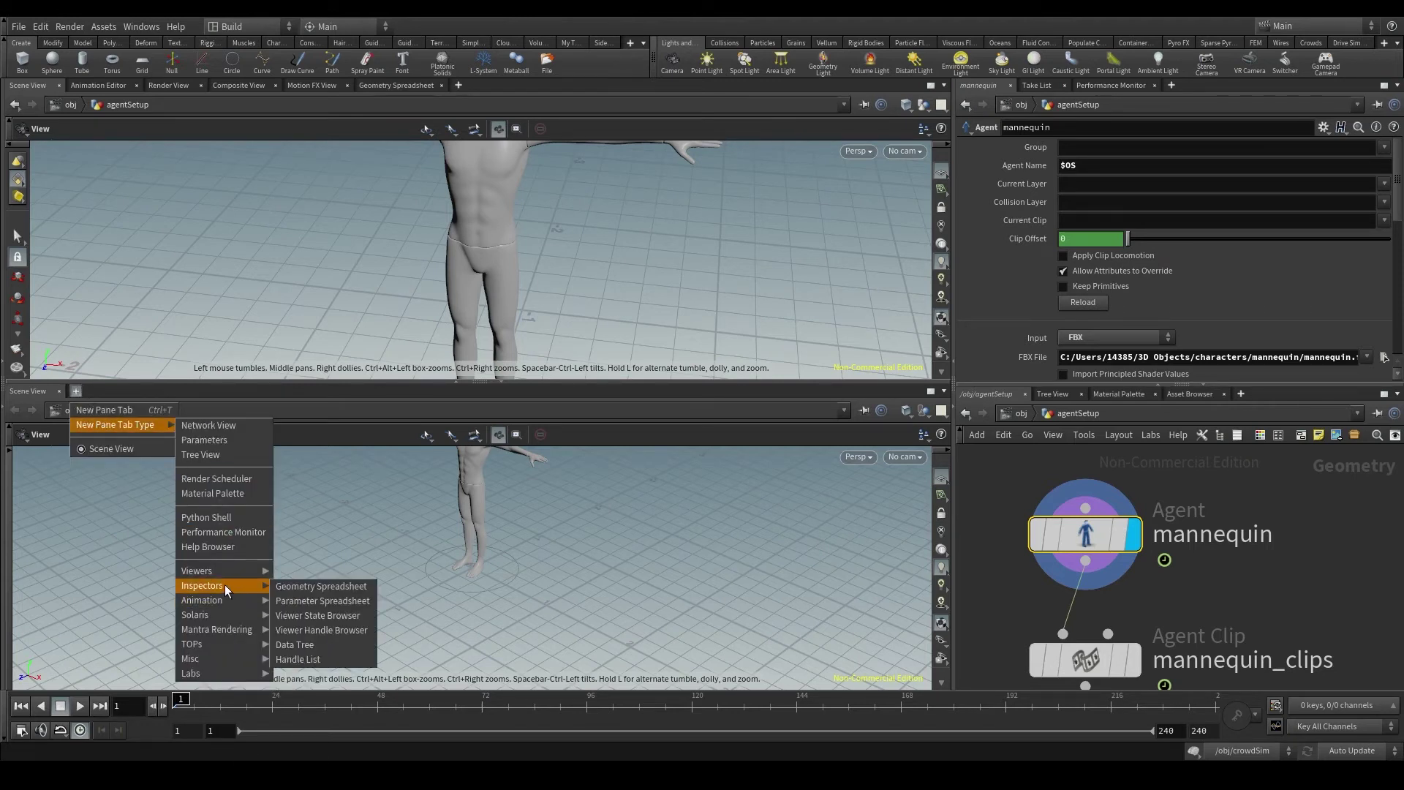
left_click(295, 645)
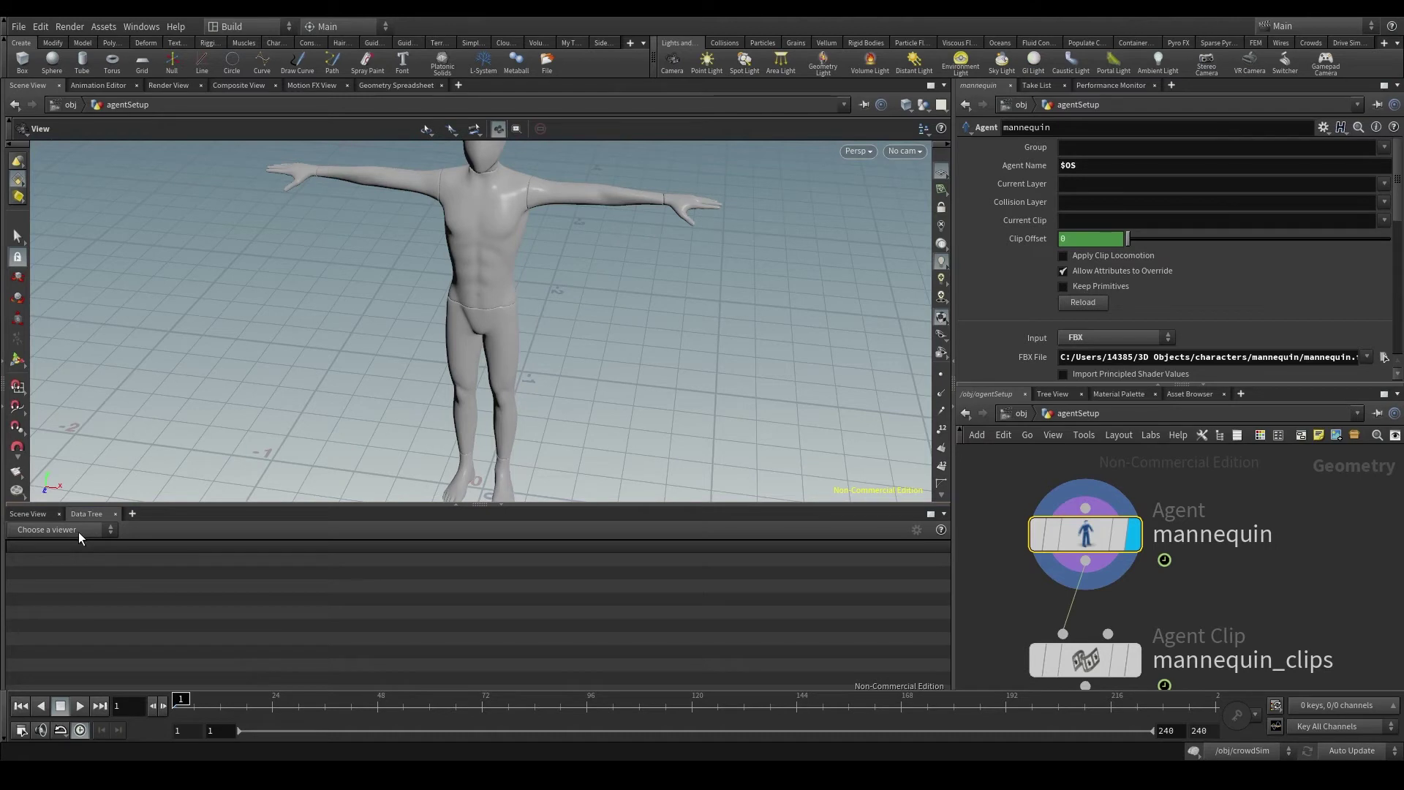
Set the Data Tree to Material Style Sheets and expand obj to list its objects
left_click(77, 533)
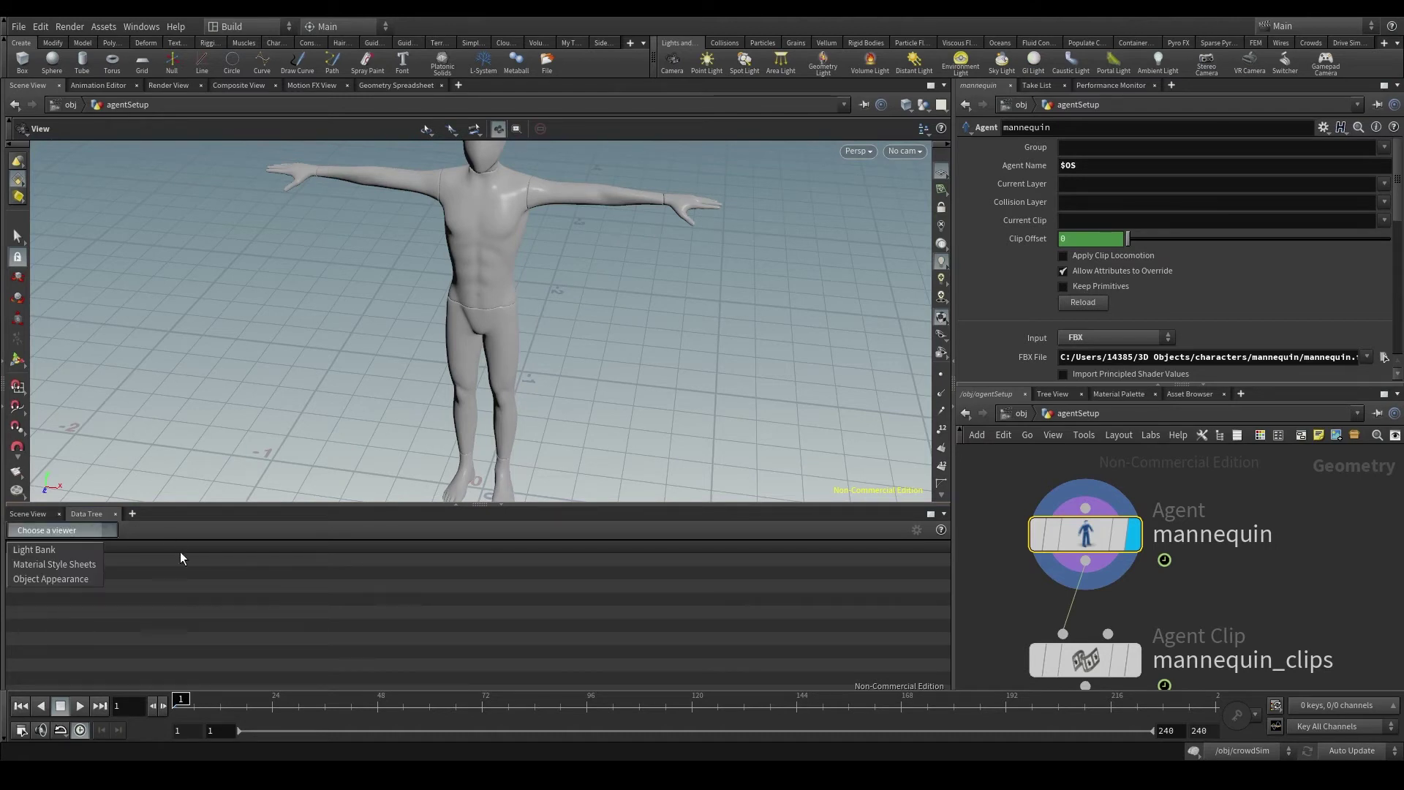
left_click(44, 565)
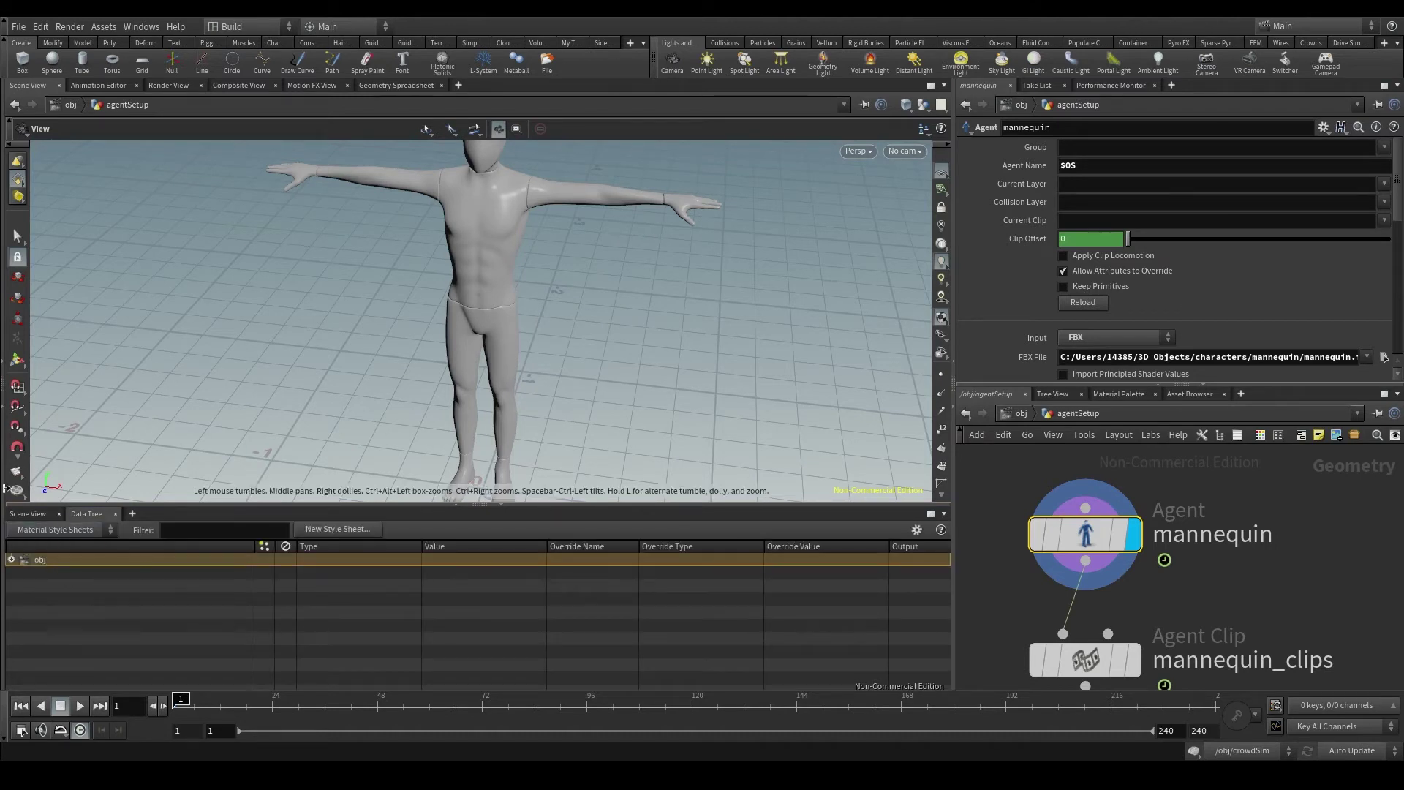
left_click(11, 560)
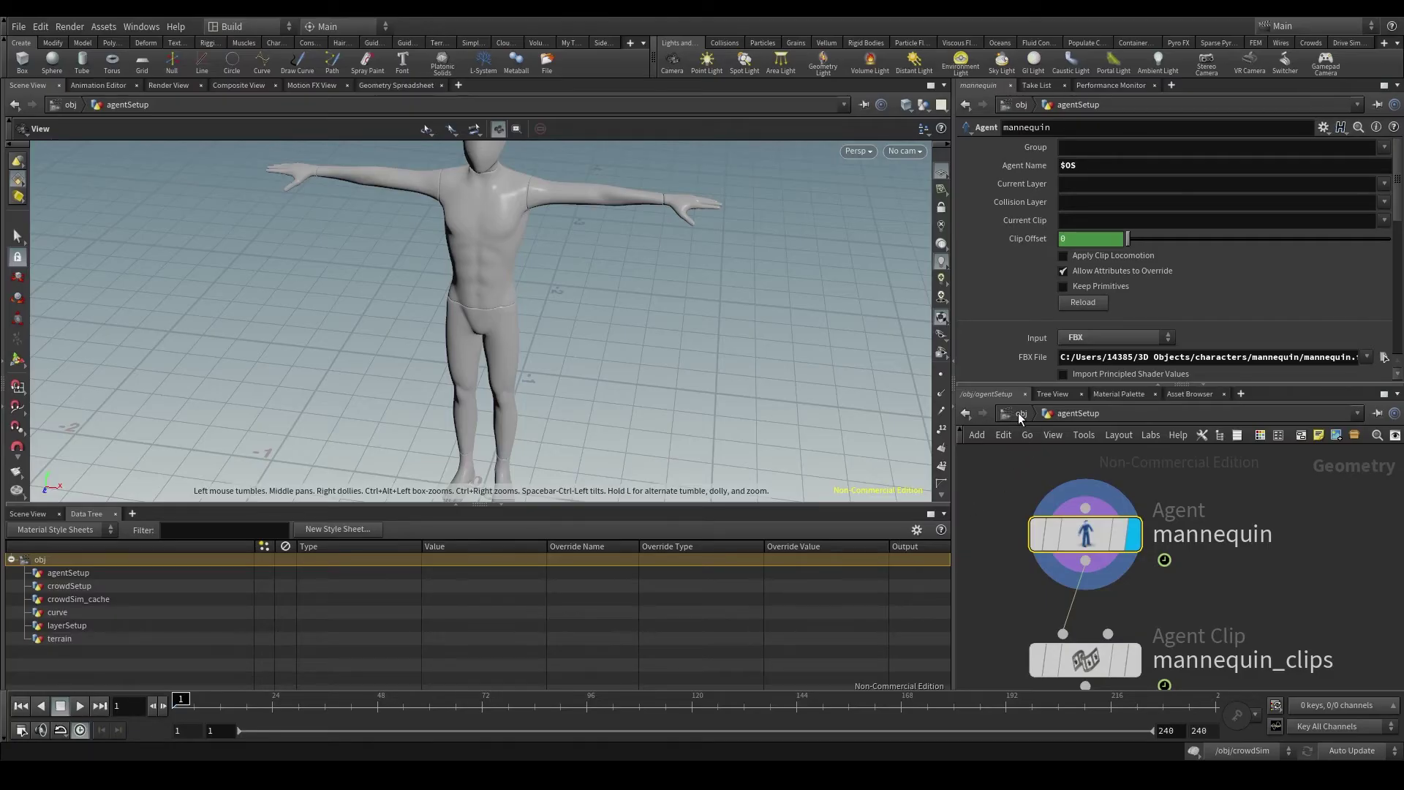
Create a new material style sheet named 'runners' at the /obj level
left_click(1018, 413)
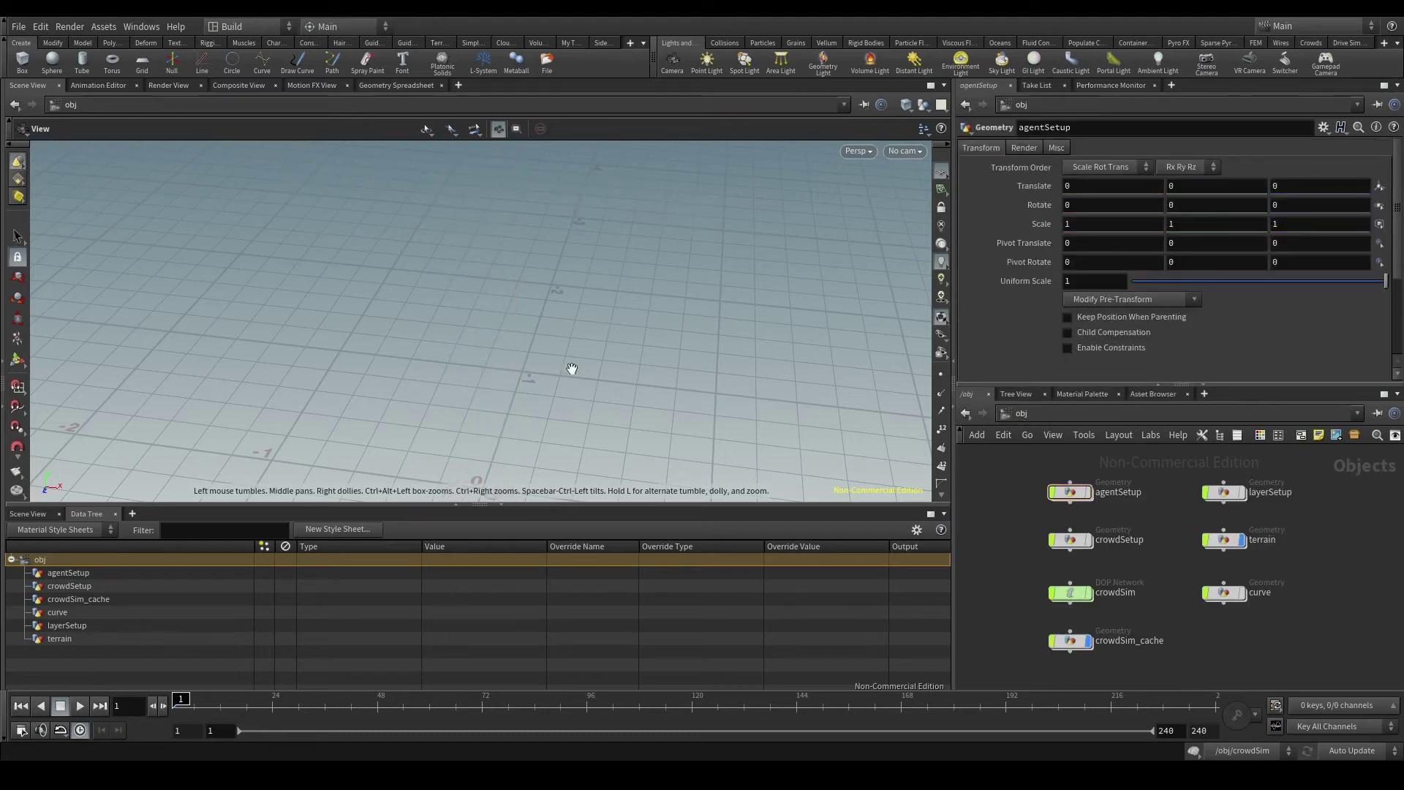
left_click_drag(571, 366, 463, 268)
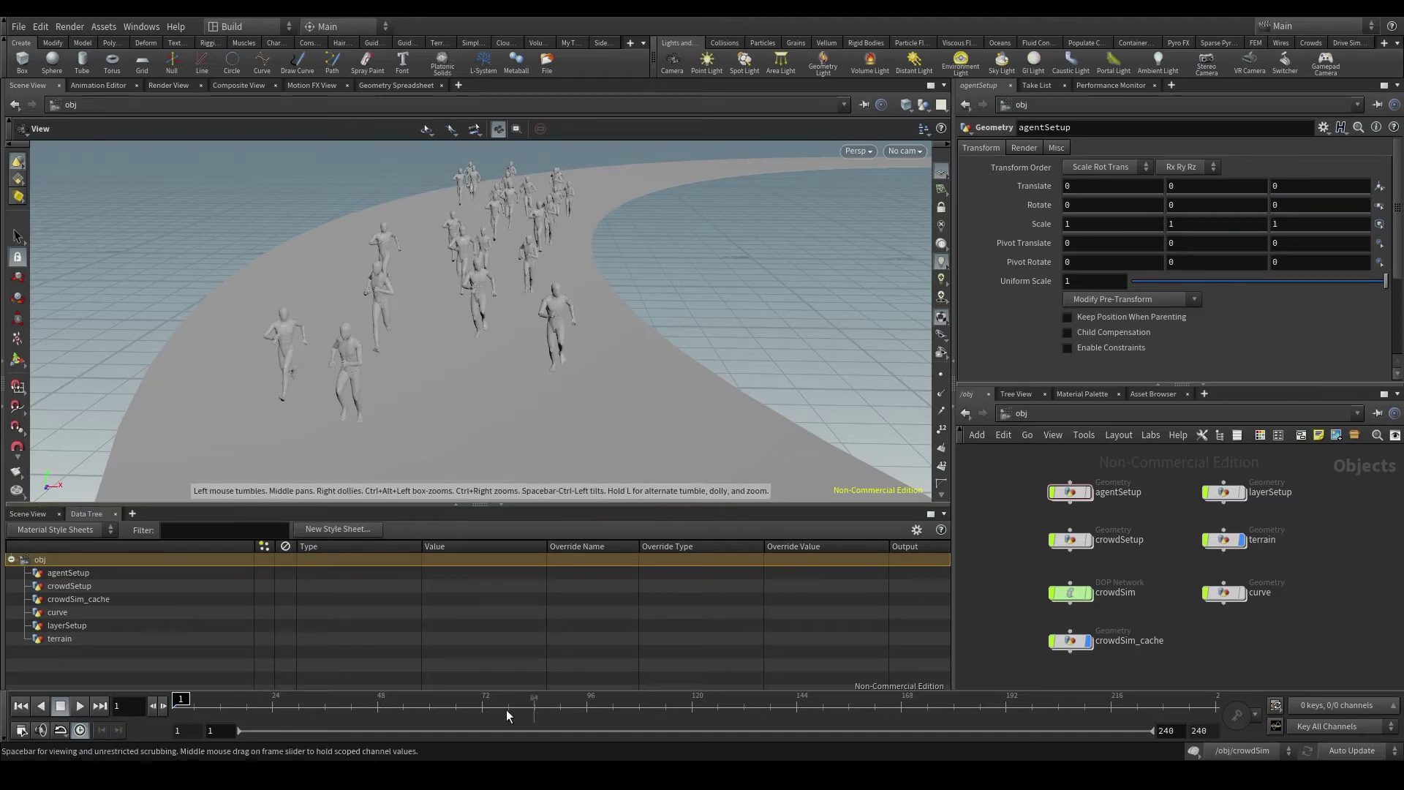
left_click(353, 533)
left_click_drag(369, 461, 660, 400)
double_click(615, 477)
type("runners")
key("Tab")
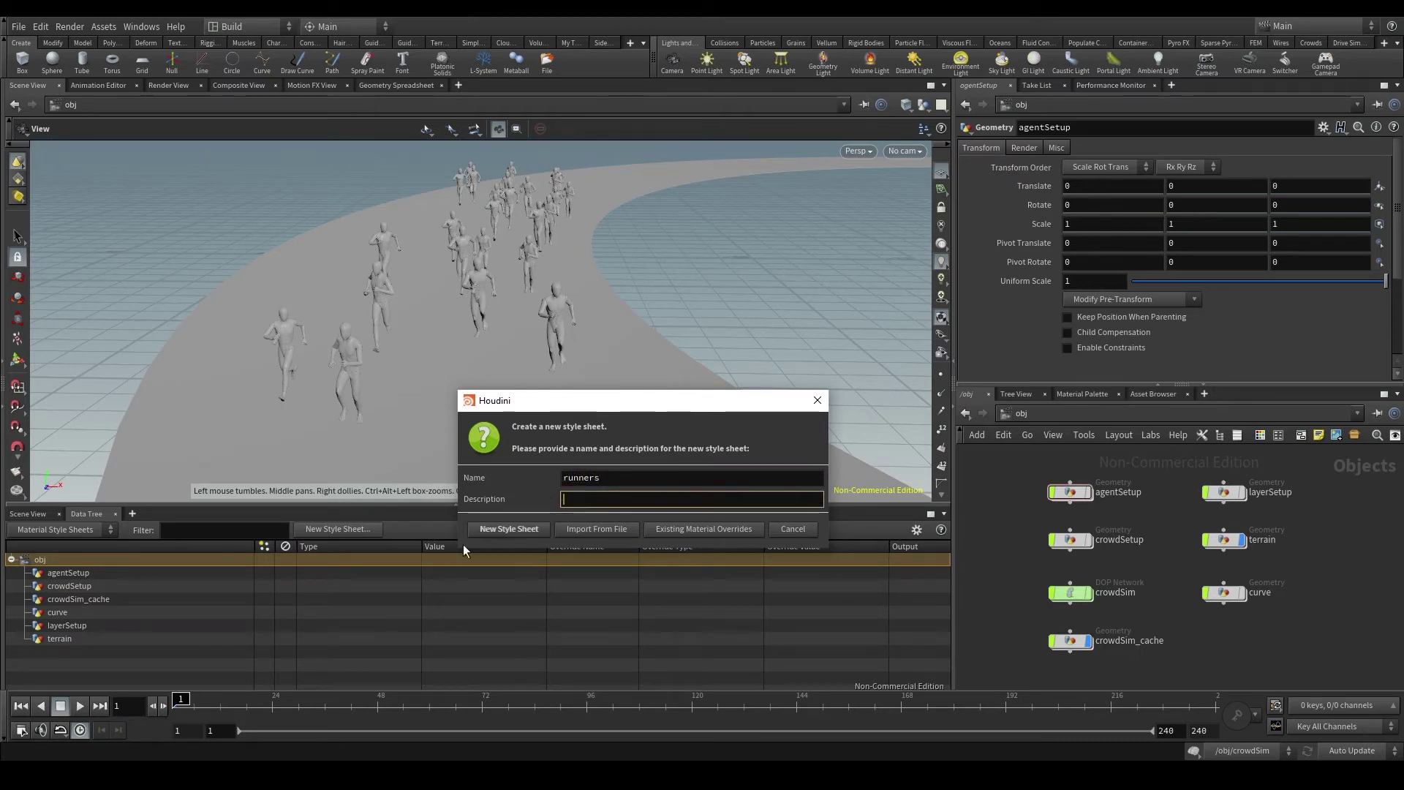
left_click(507, 528)
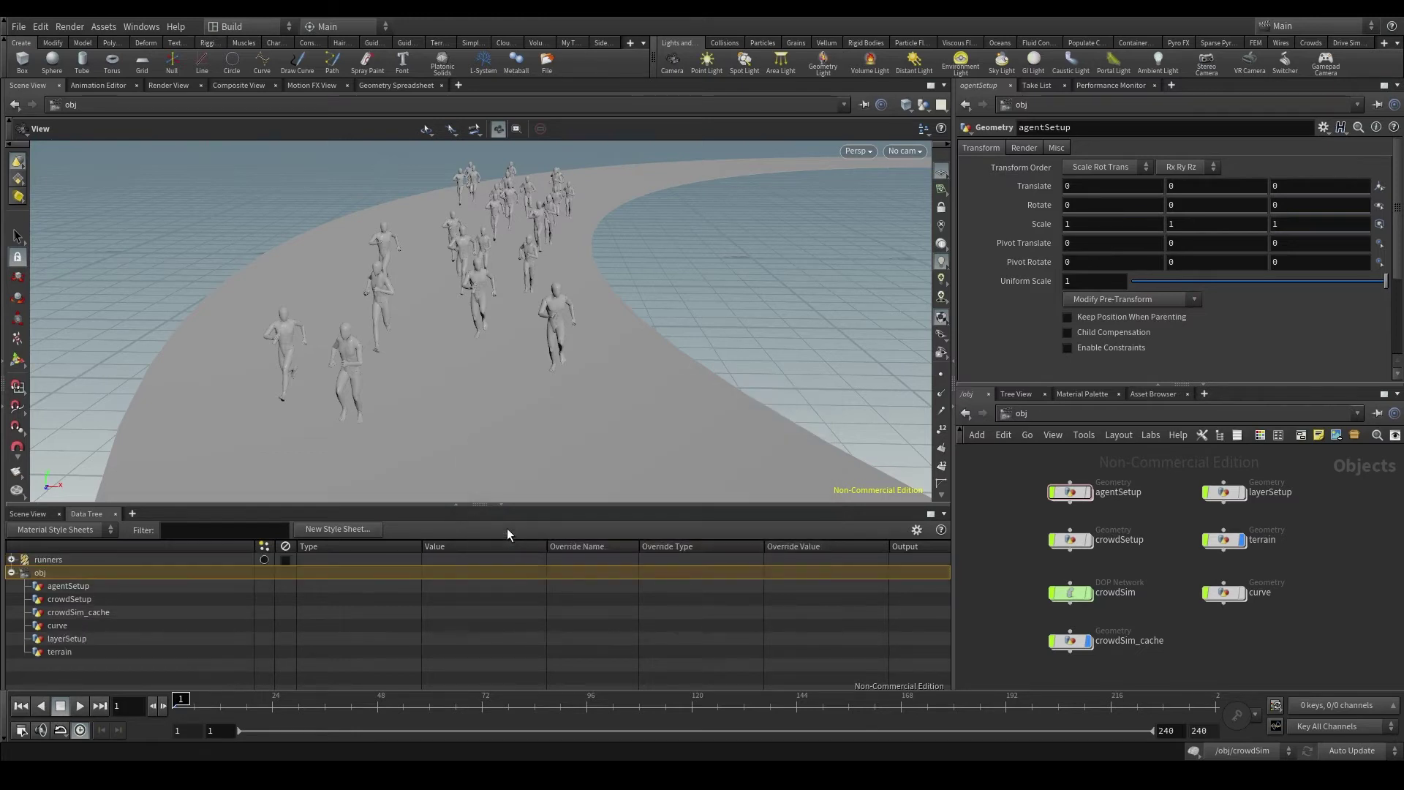
Expand runners, browse its Imported Files and Shared Override Sets entries, then add a Style
left_click(79, 560)
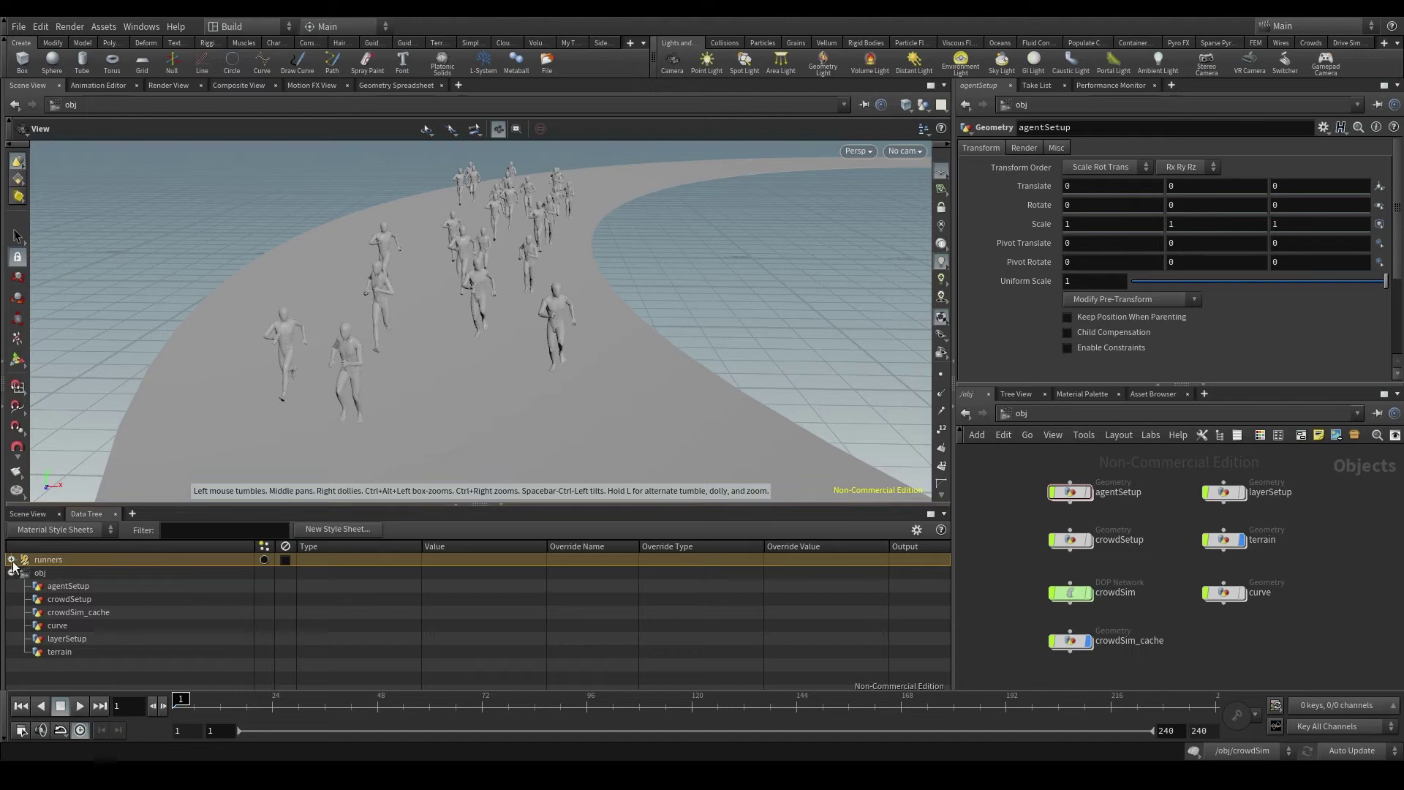
double_click(73, 563)
left_click(73, 575)
left_click(90, 598)
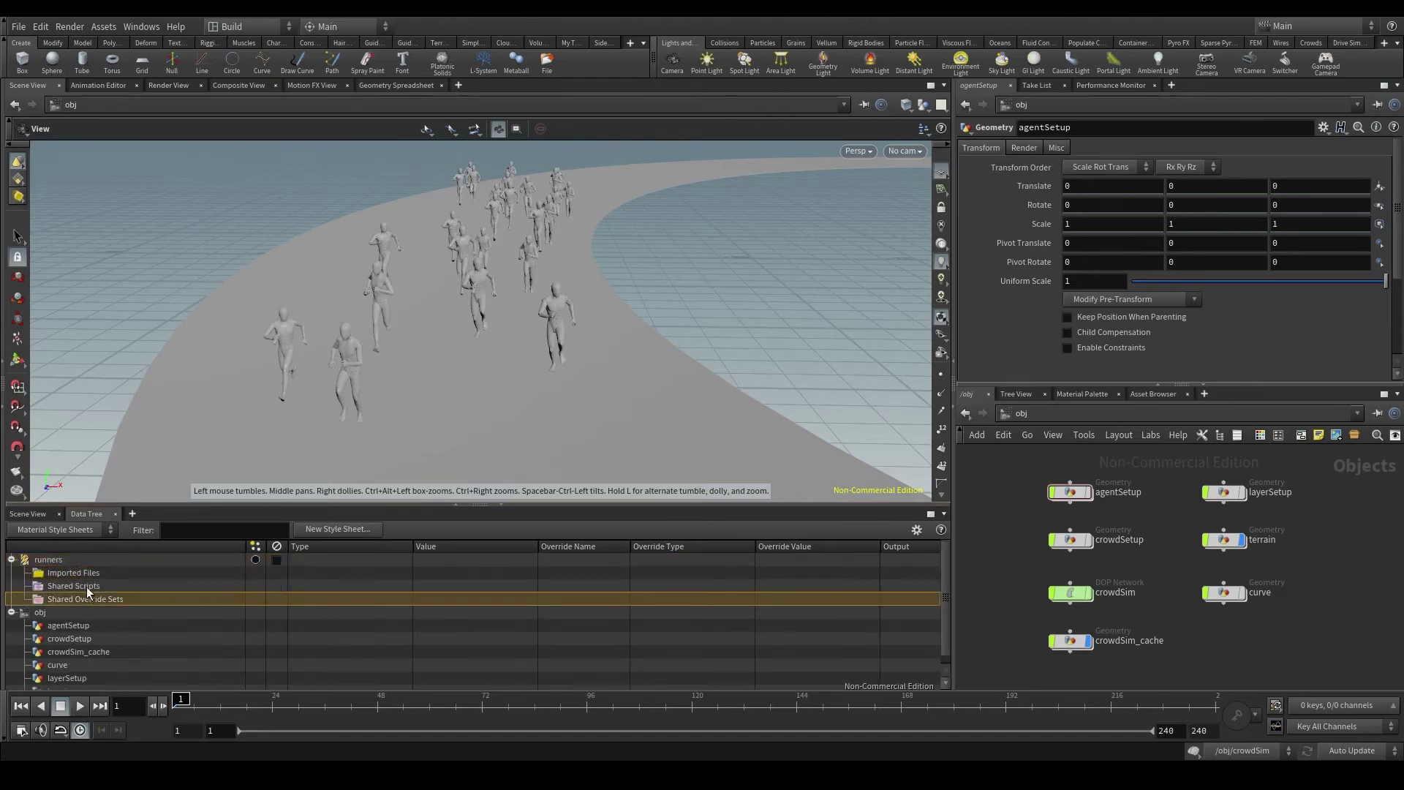
left_click(86, 586)
left_click(74, 573)
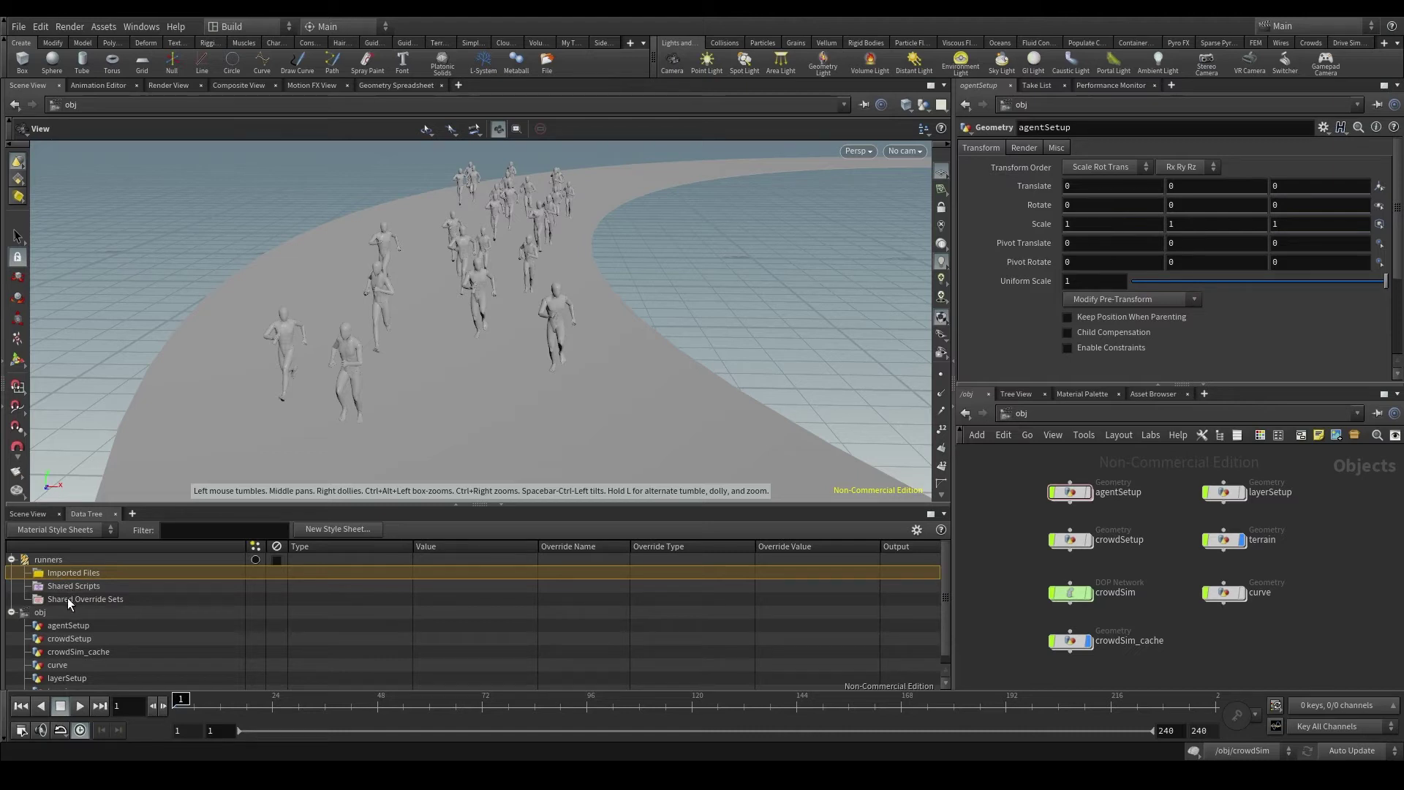
left_click(98, 599)
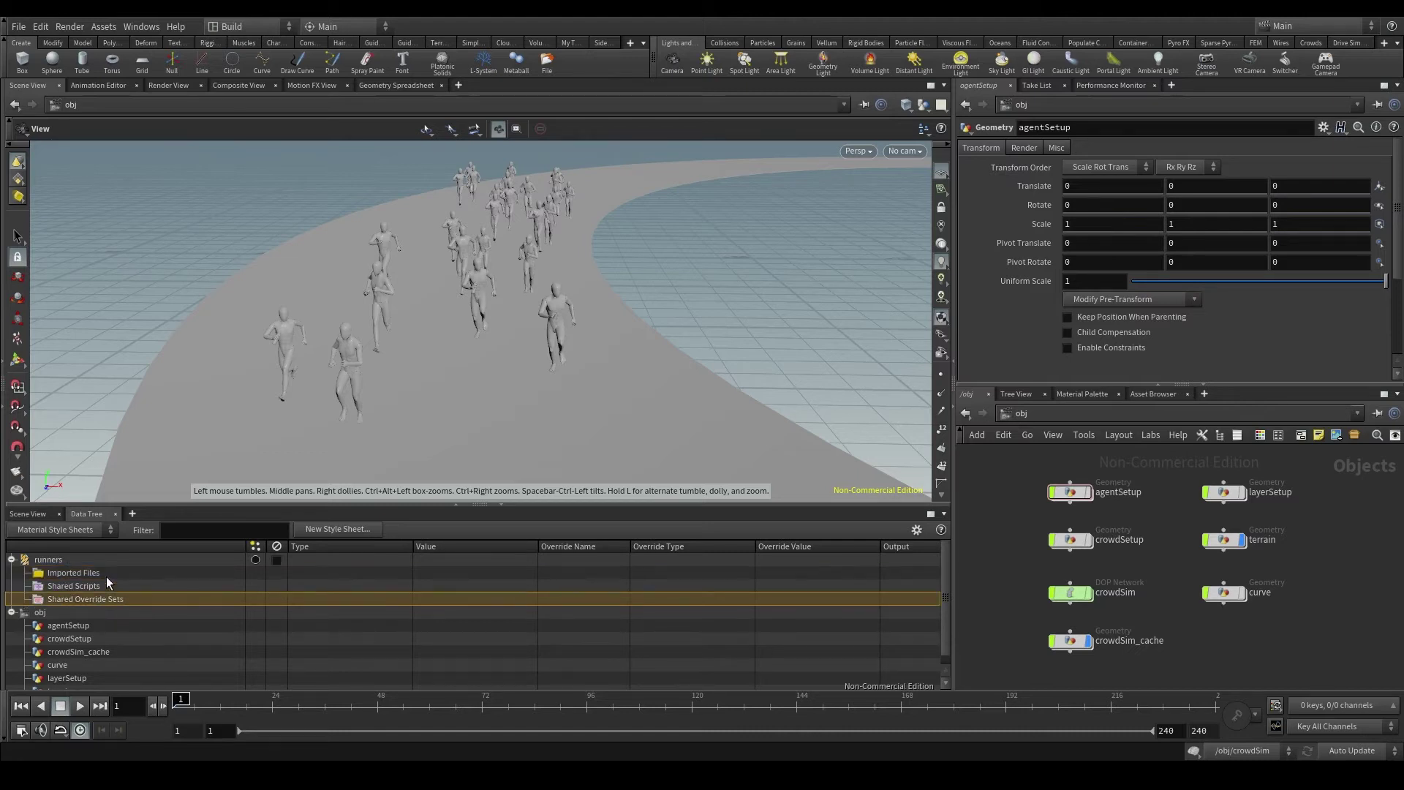
left_click(106, 575, "shift")
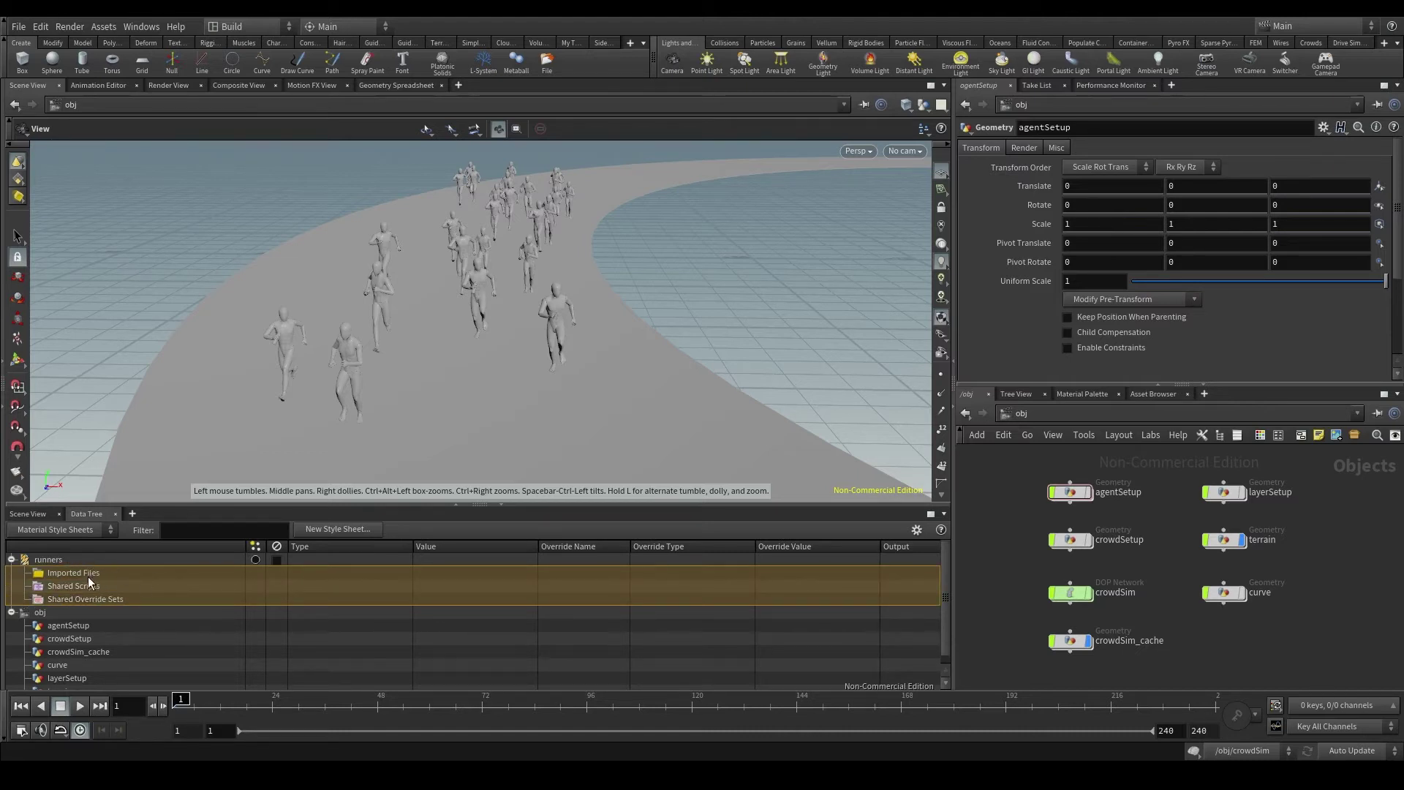
left_click(88, 575)
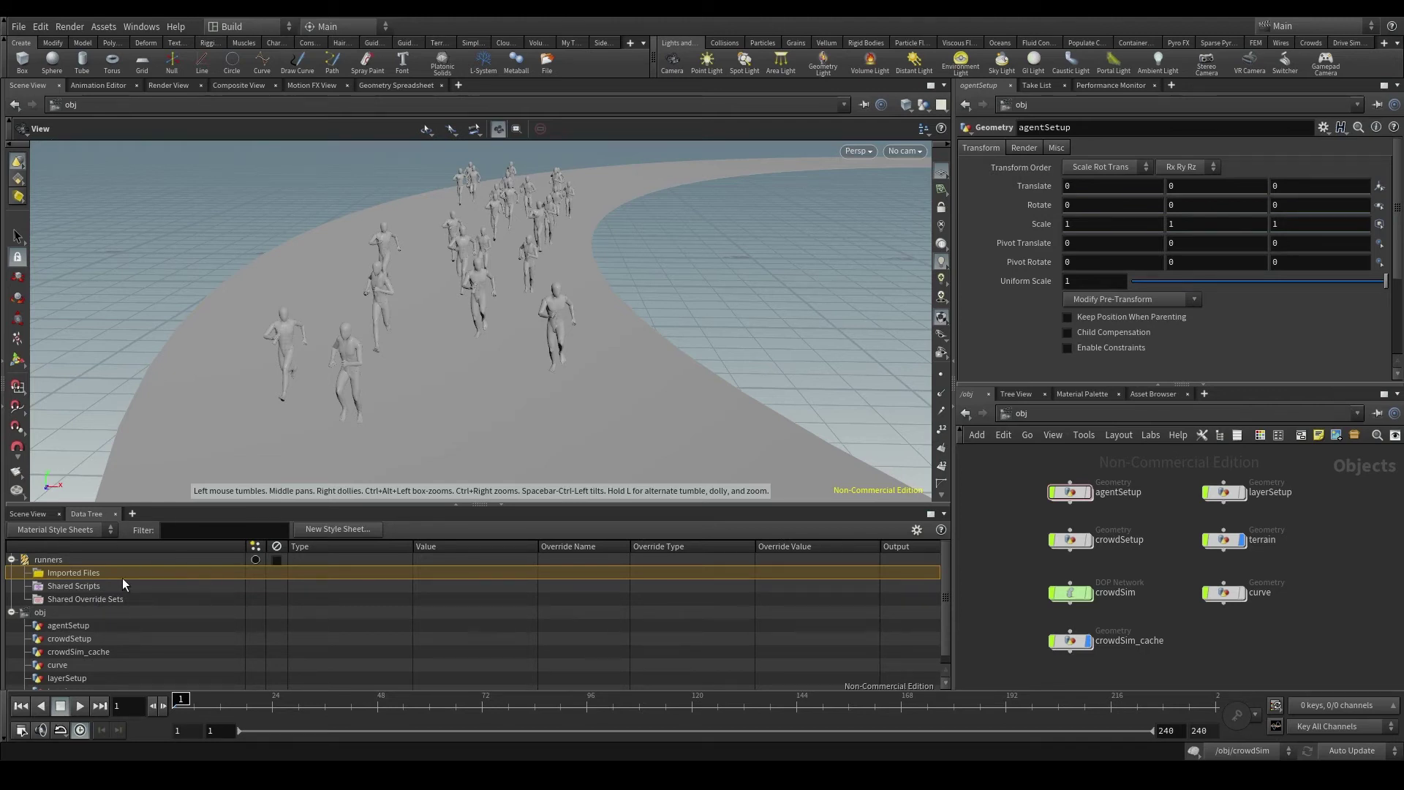
right_click(64, 559)
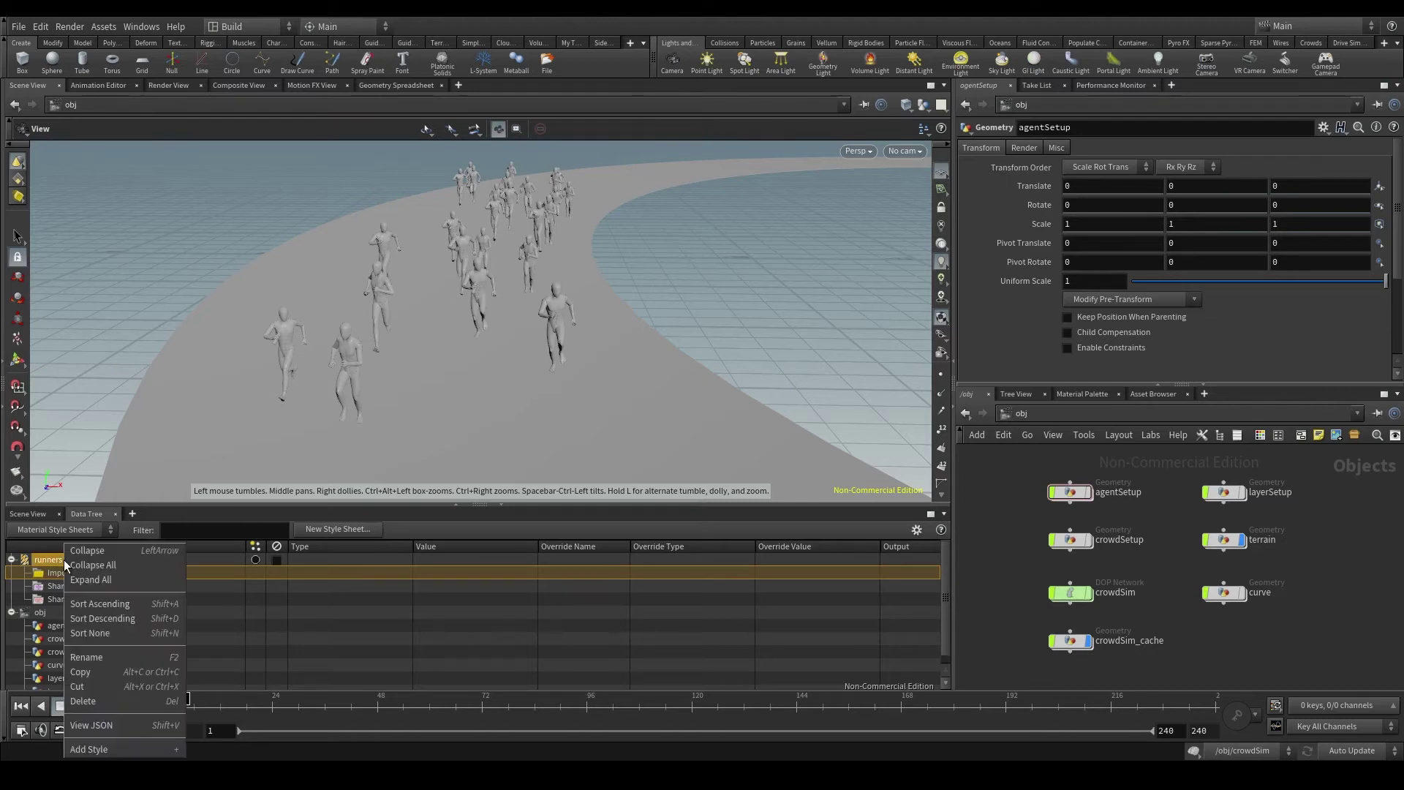
left_click(107, 746)
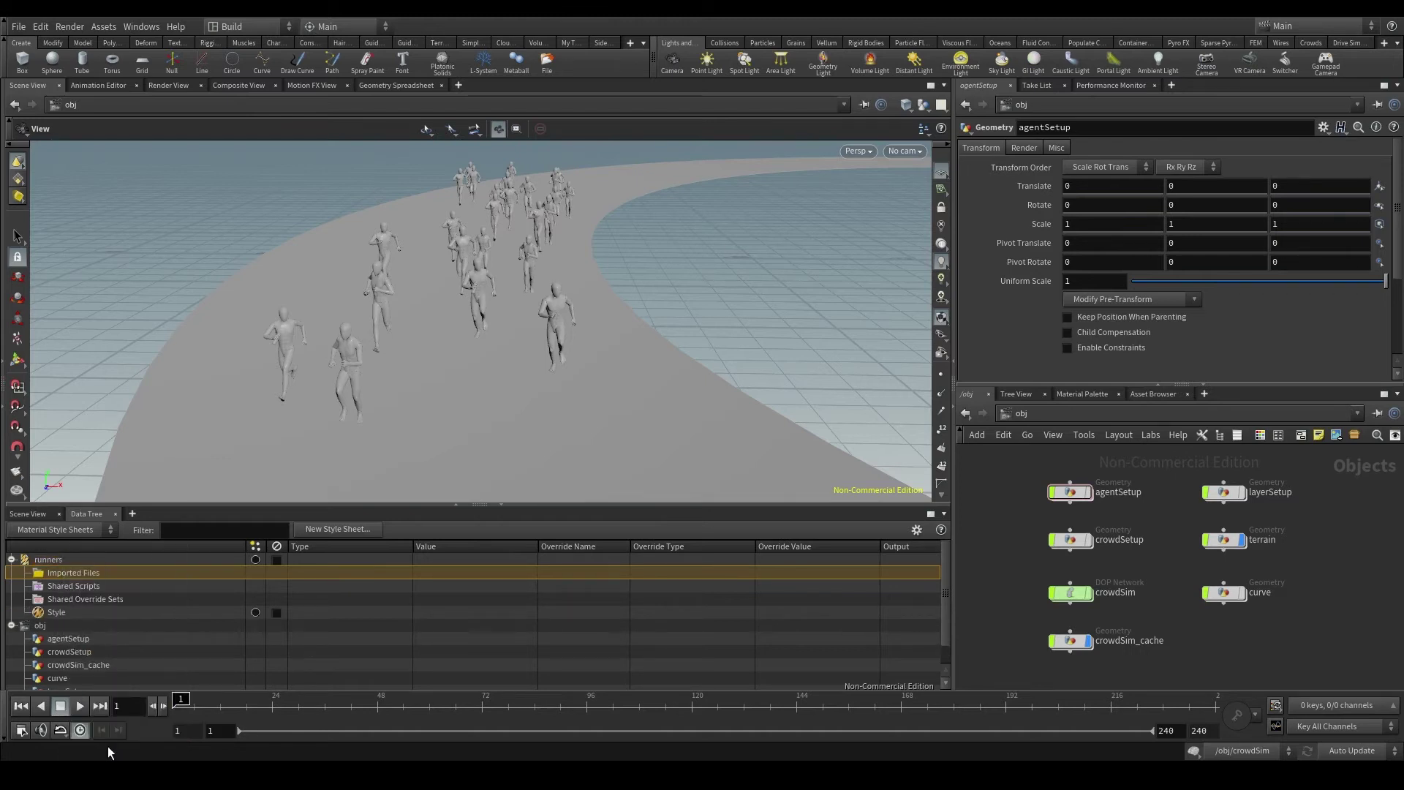
left_click(73, 613)
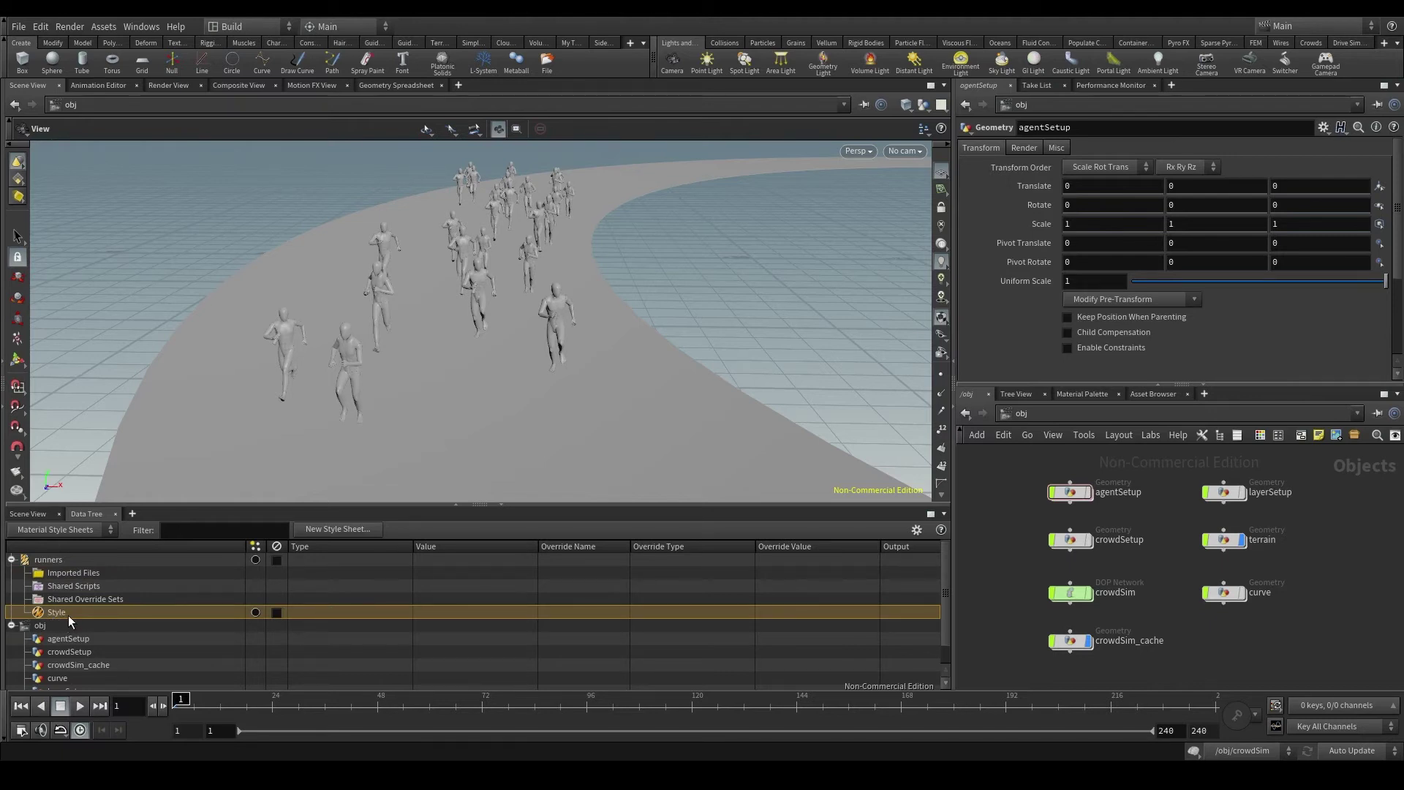
double_click(68, 615)
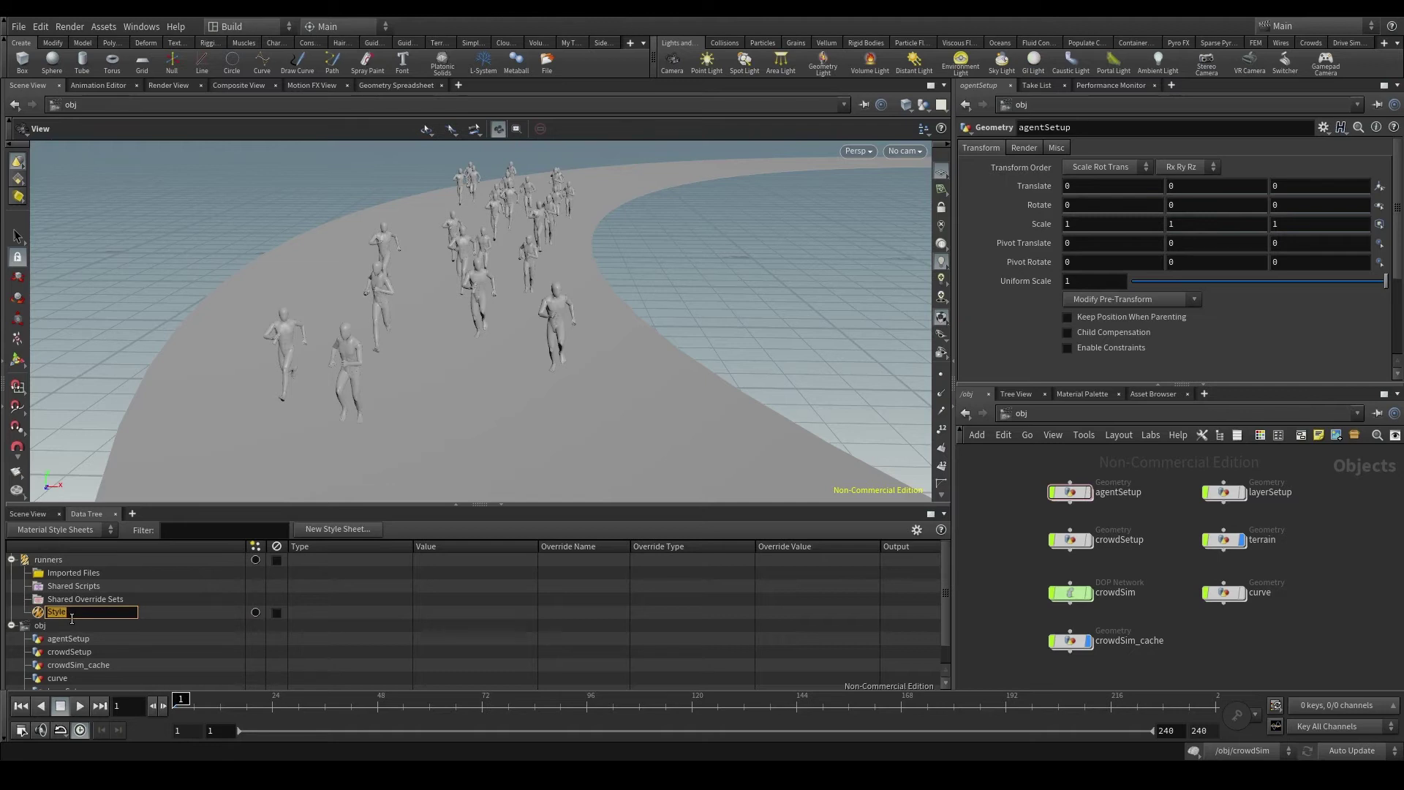
left_click(72, 558)
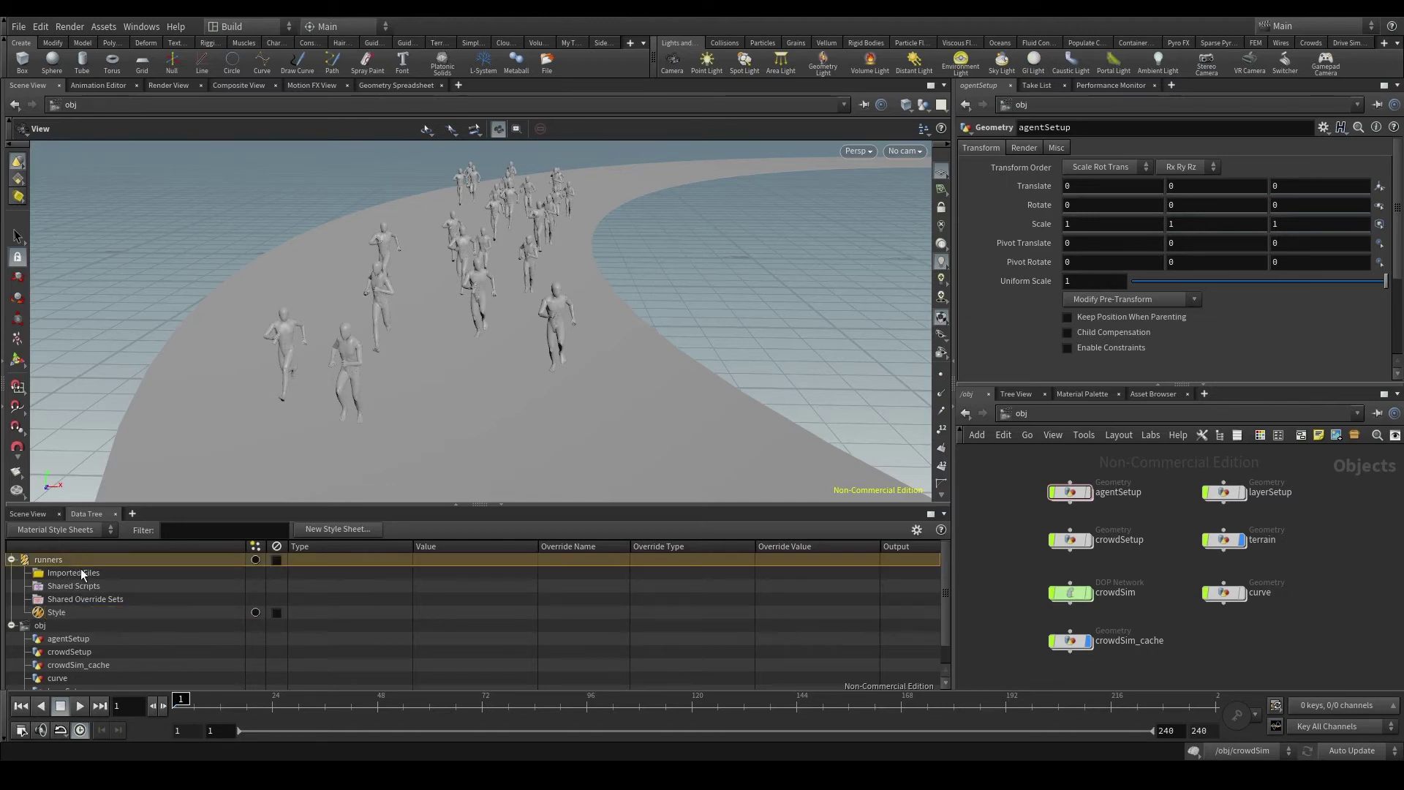
double_click(76, 563)
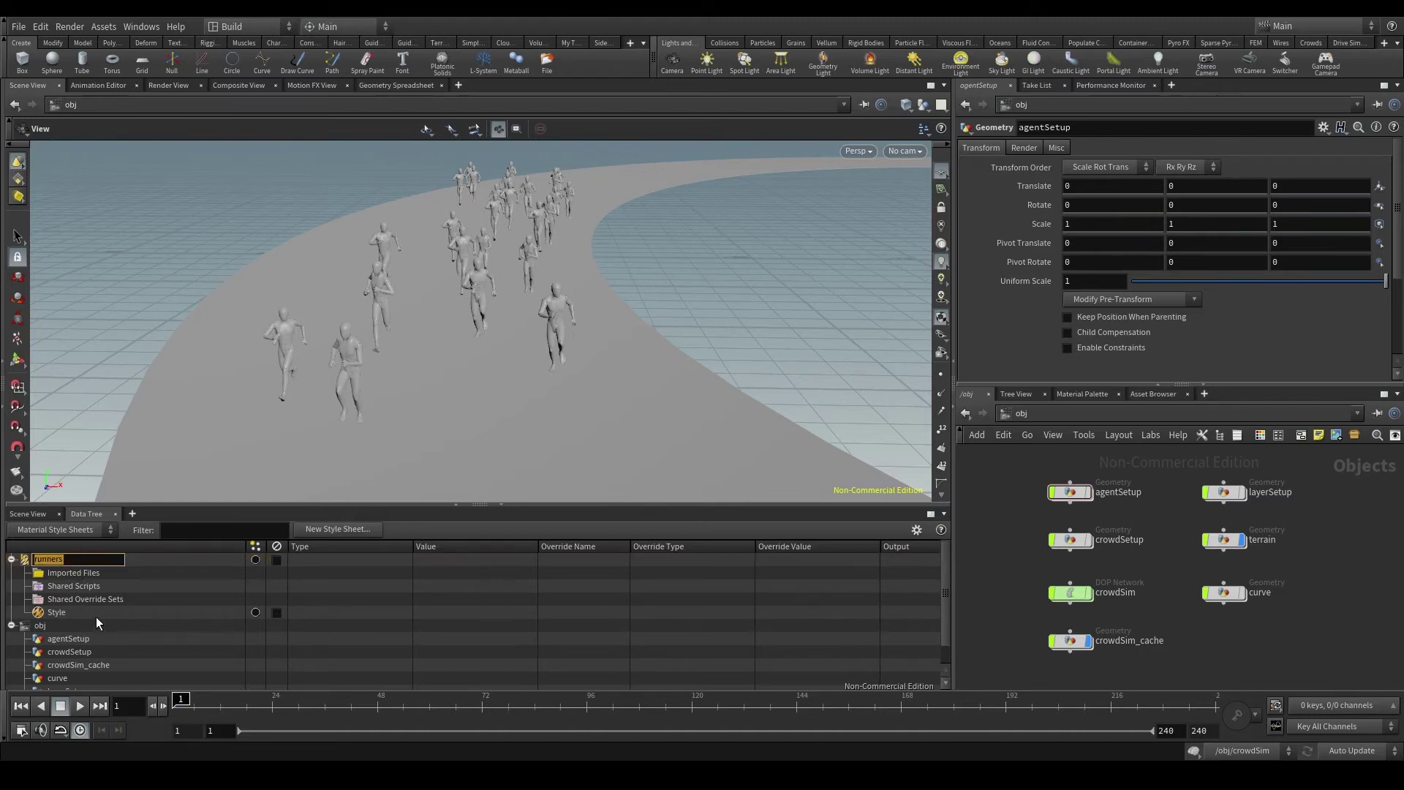
left_click(142, 613)
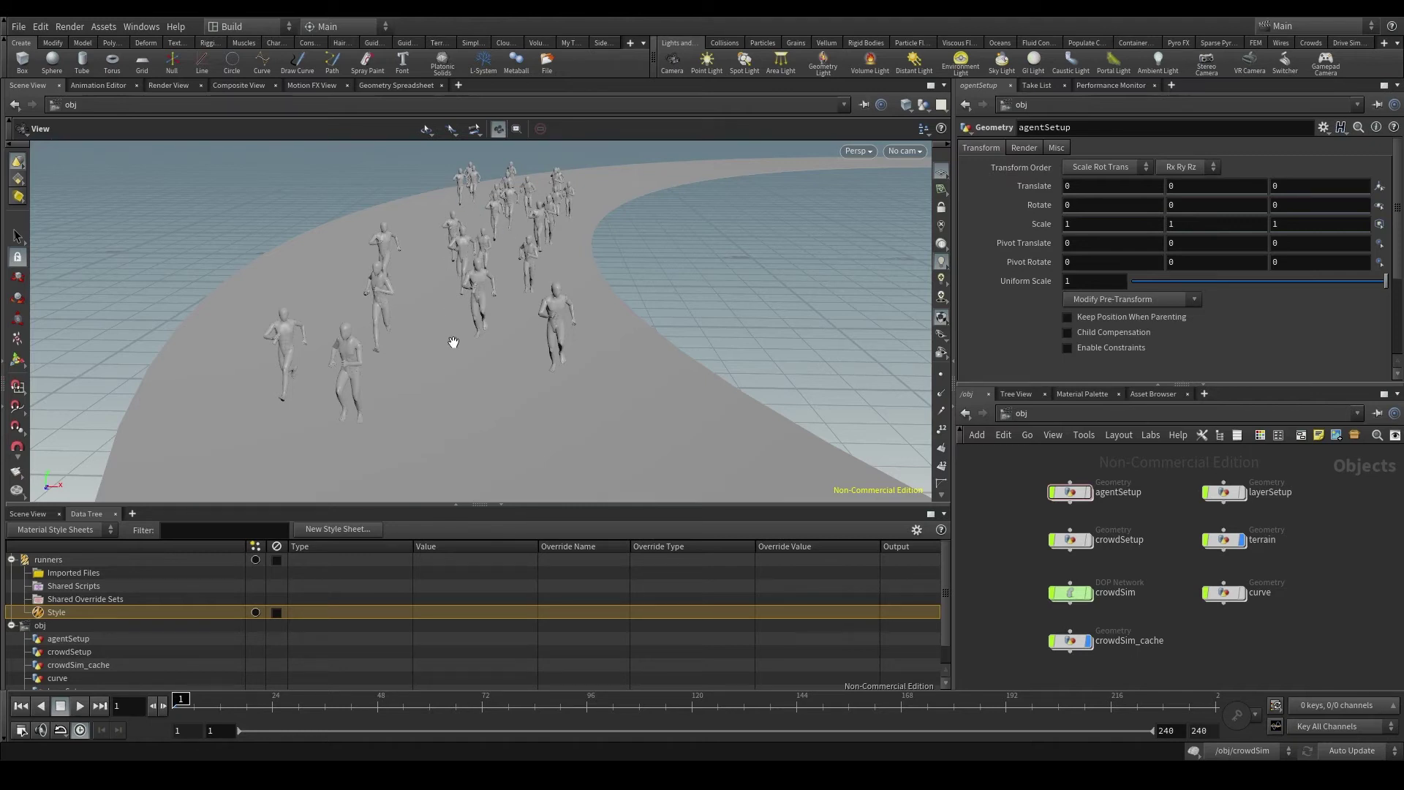
scroll(454, 255, "up", 3)
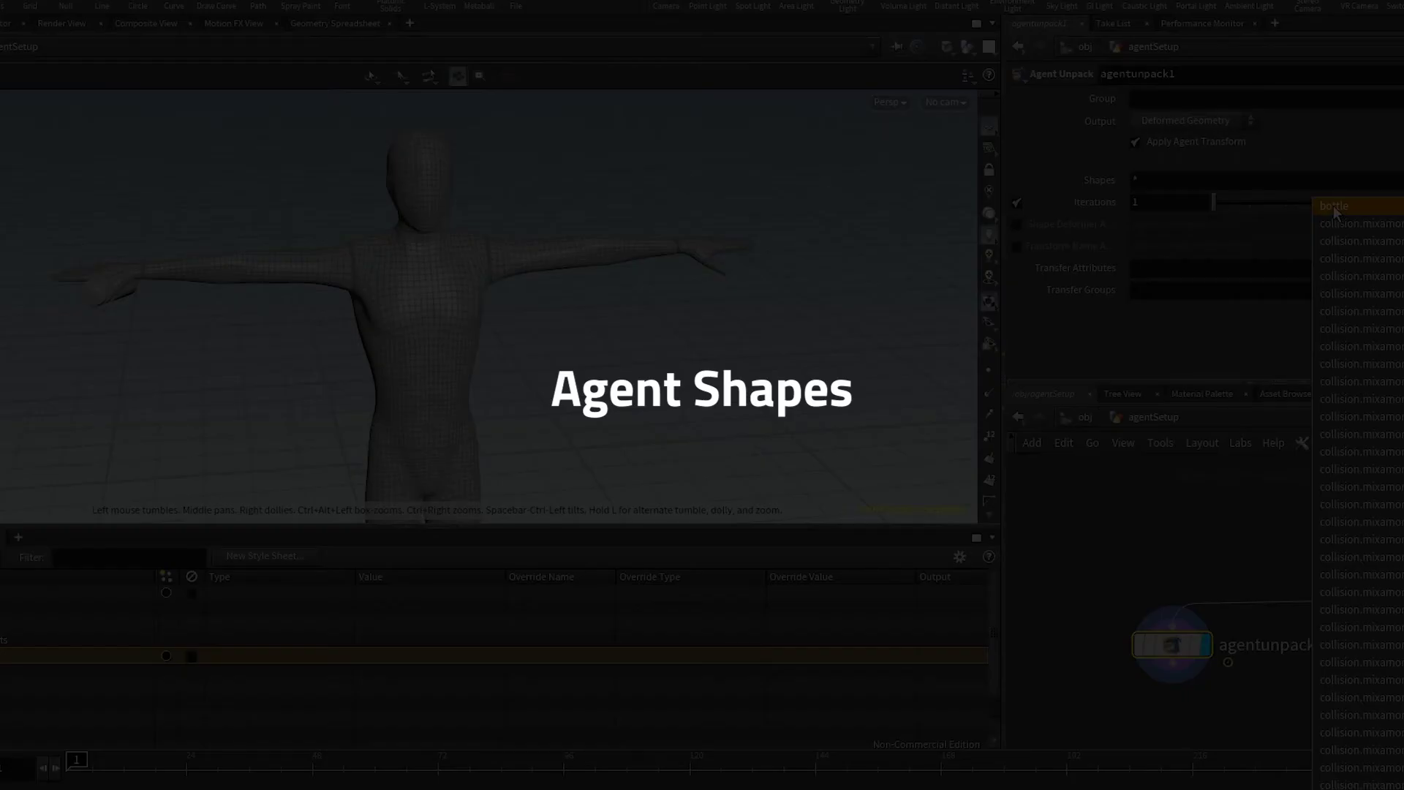
Close the agent shapes list and go into the agentSetup network
left_click(1333, 205)
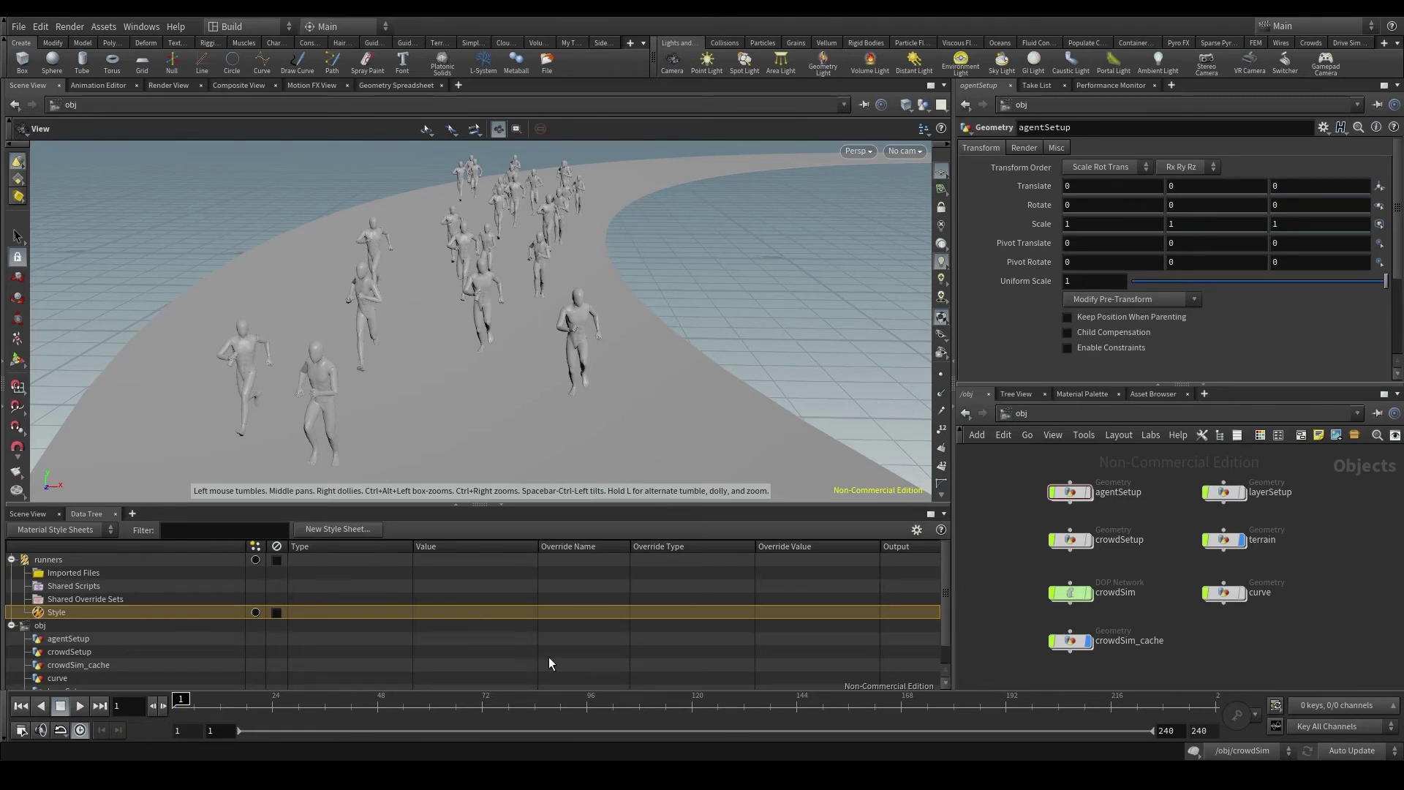
double_click(1071, 492)
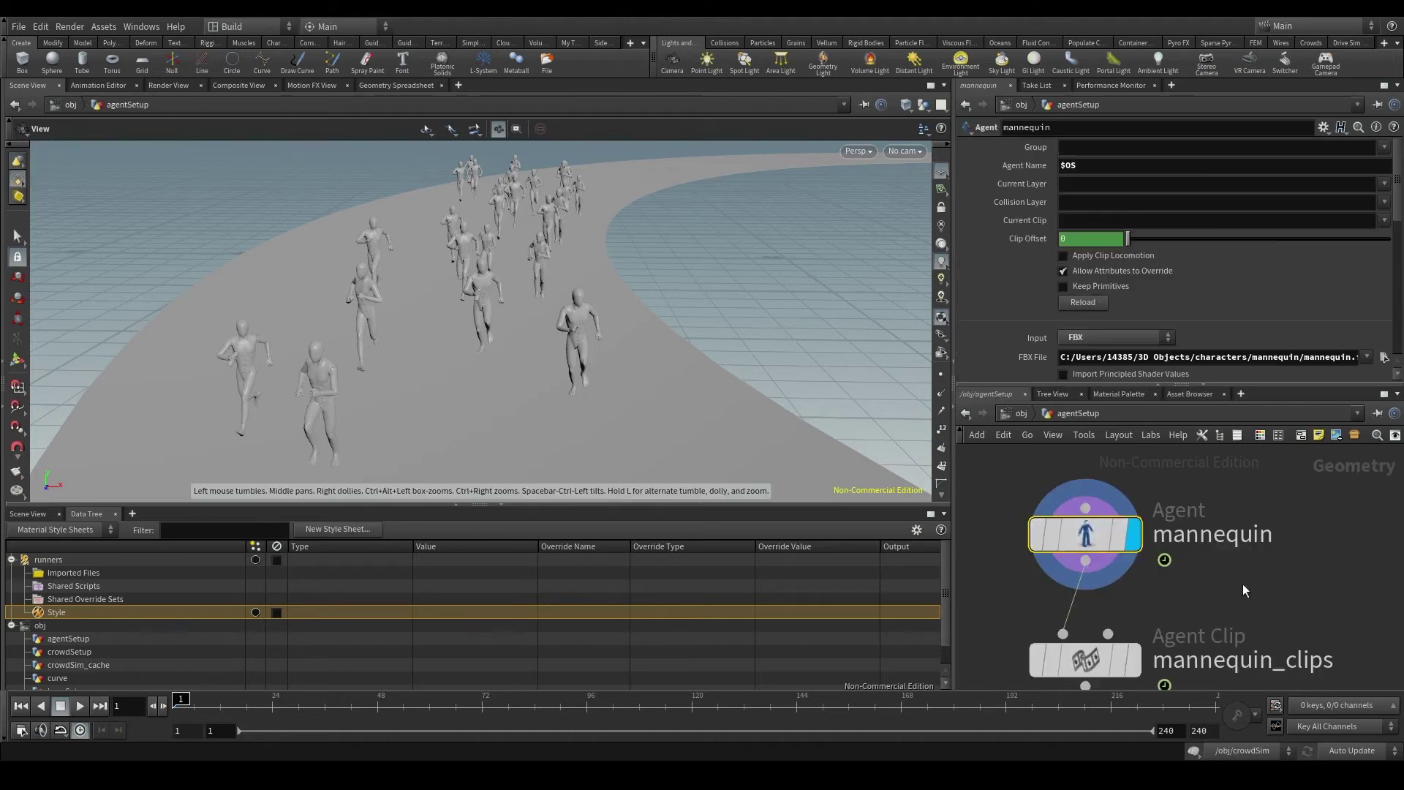
scroll(1244, 584, "down", 5)
scroll(1170, 563, "up", 1)
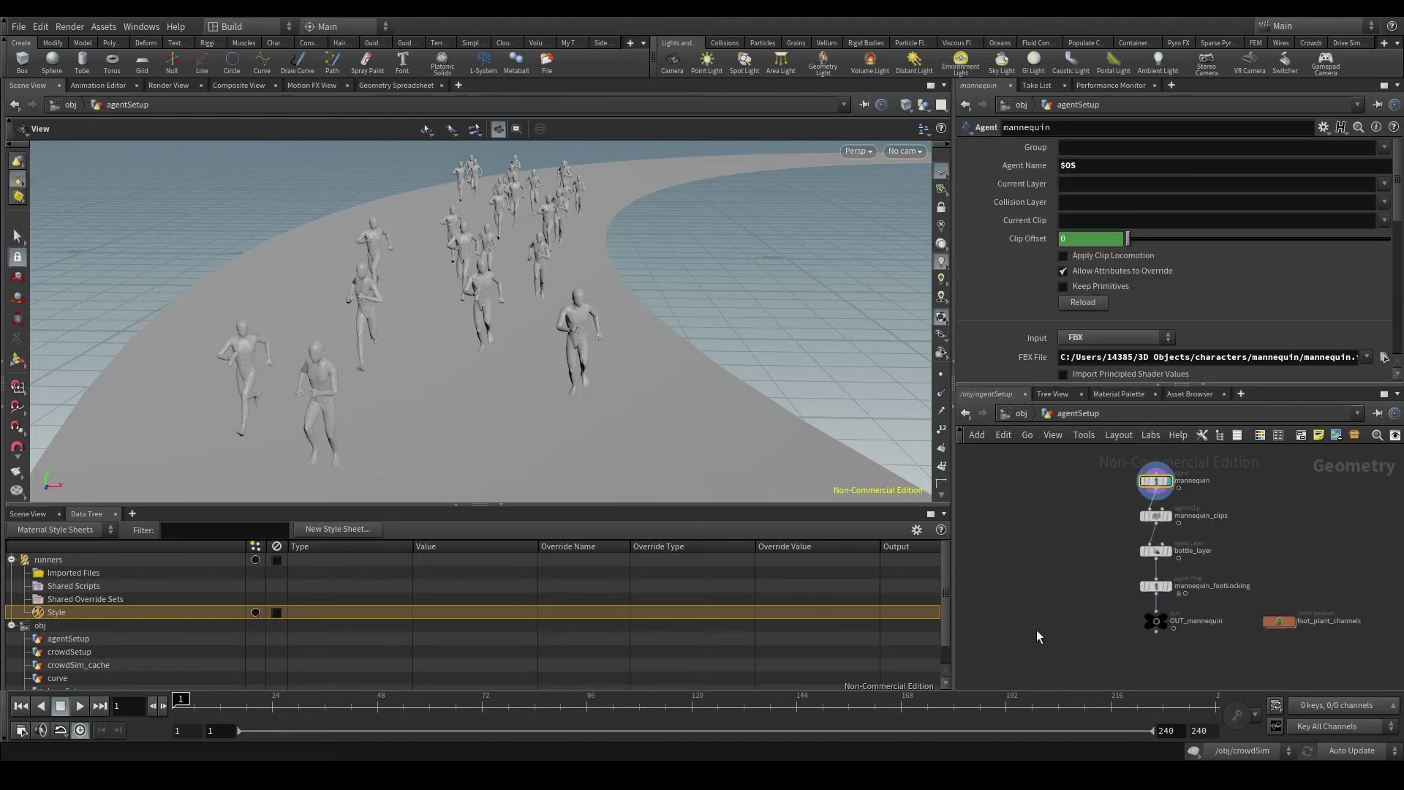
Place an Agent Unpack node and wire its input to mannequin_footLocking's output
key("Tab")
type("agent un")
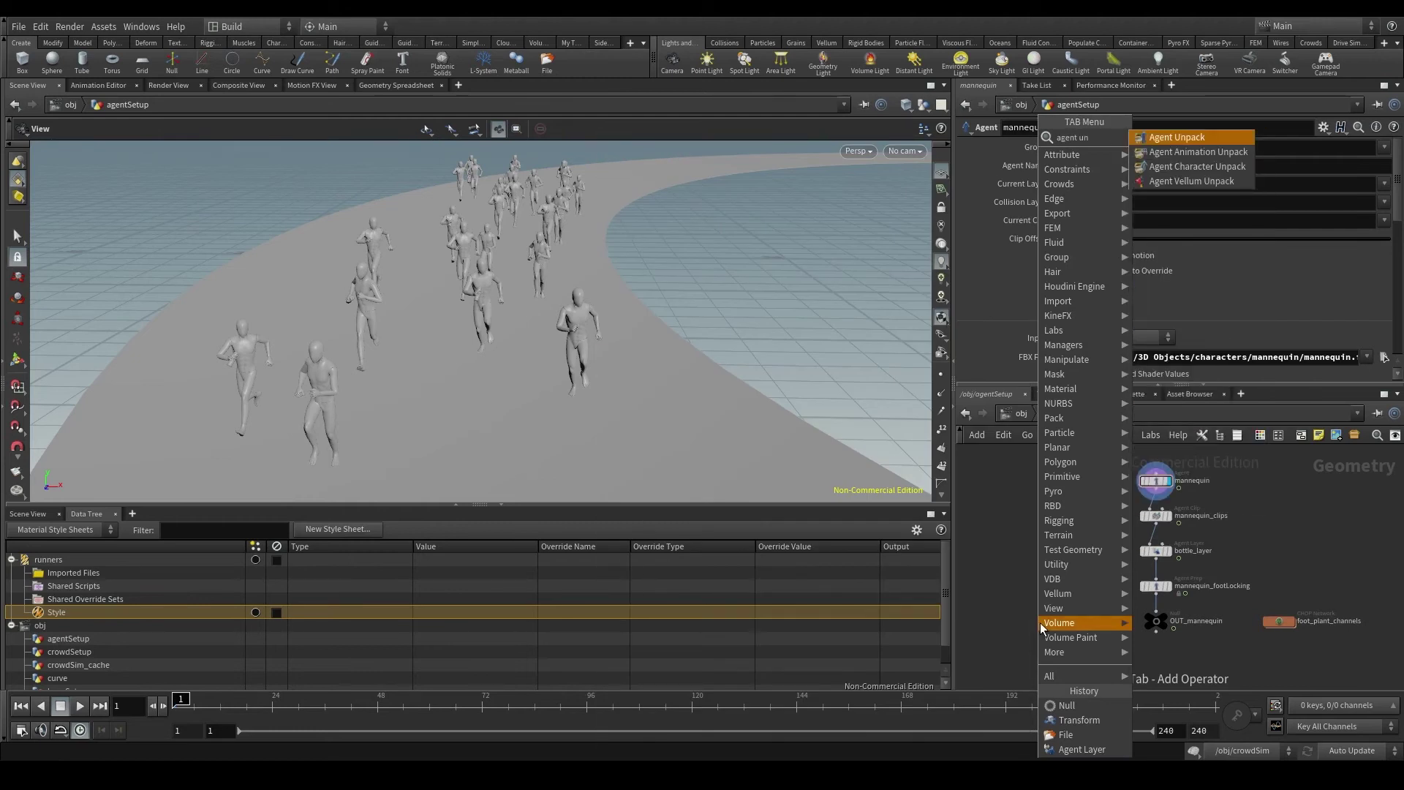
key("Return")
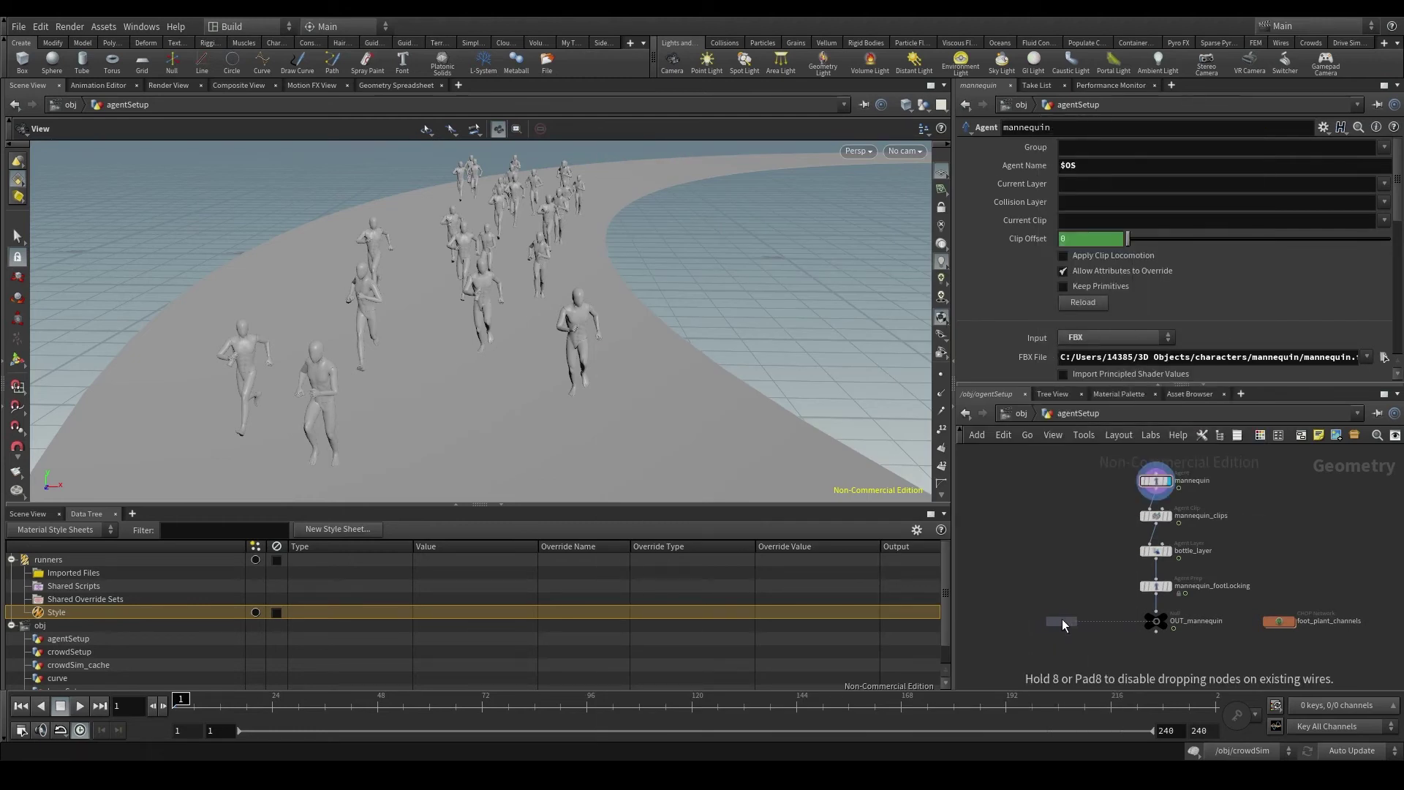
left_click(1062, 619)
scroll(1107, 591, "up", 1)
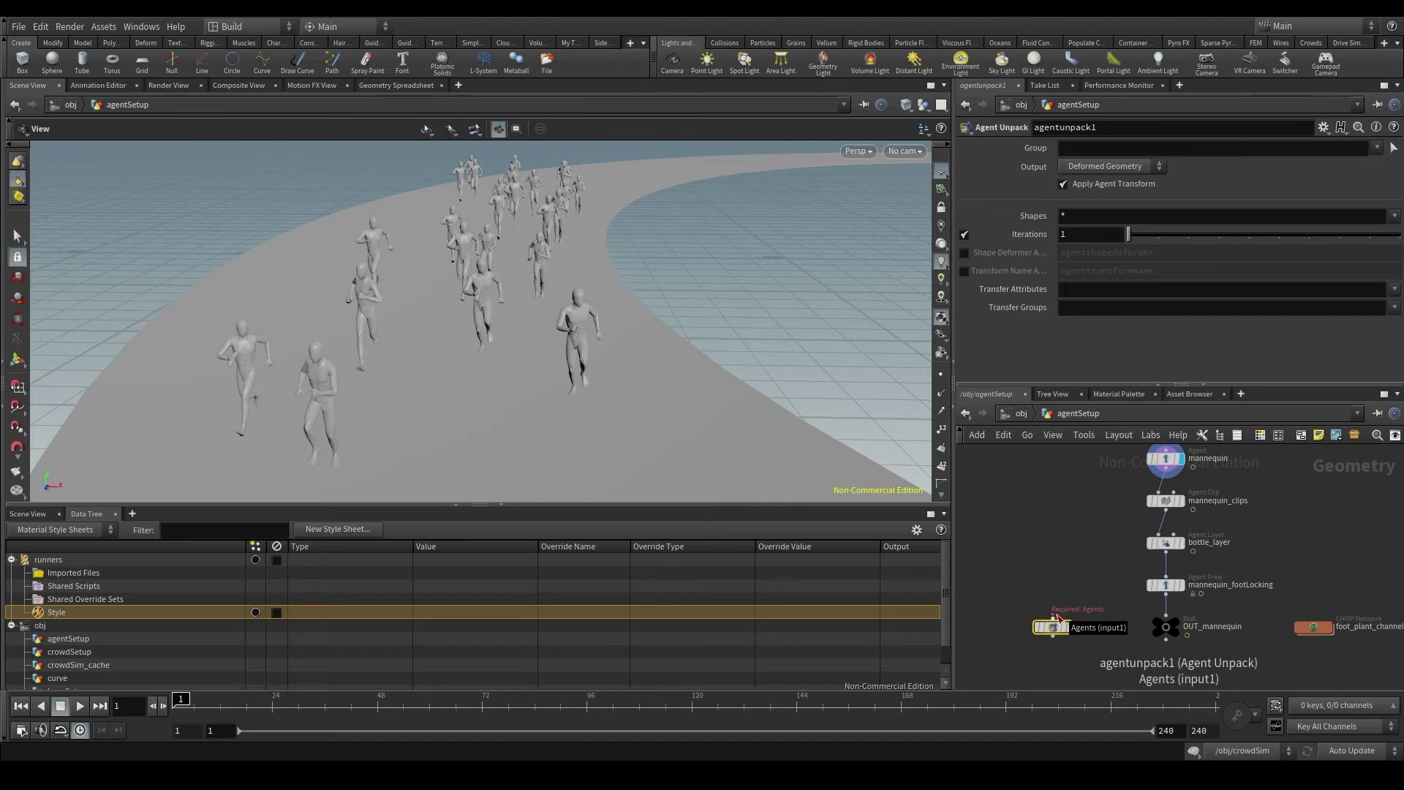
left_click_drag(1050, 627, 1034, 631)
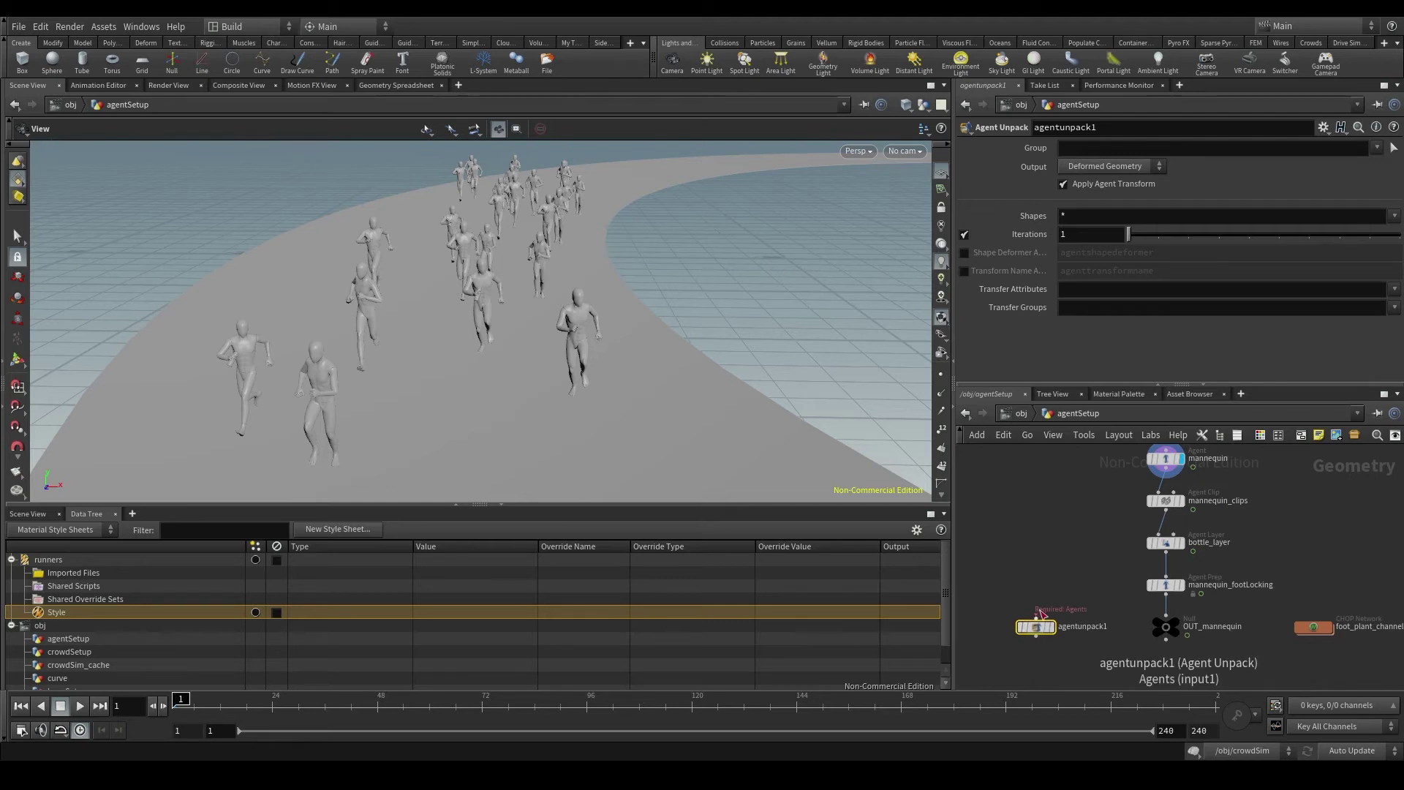
left_click(1037, 616)
left_click(1164, 597)
Set the display flag on agentunpack1 so the viewport shows the unpacked mannequin mesh
left_click(1165, 458)
middle_click_drag(1106, 491, 1109, 509)
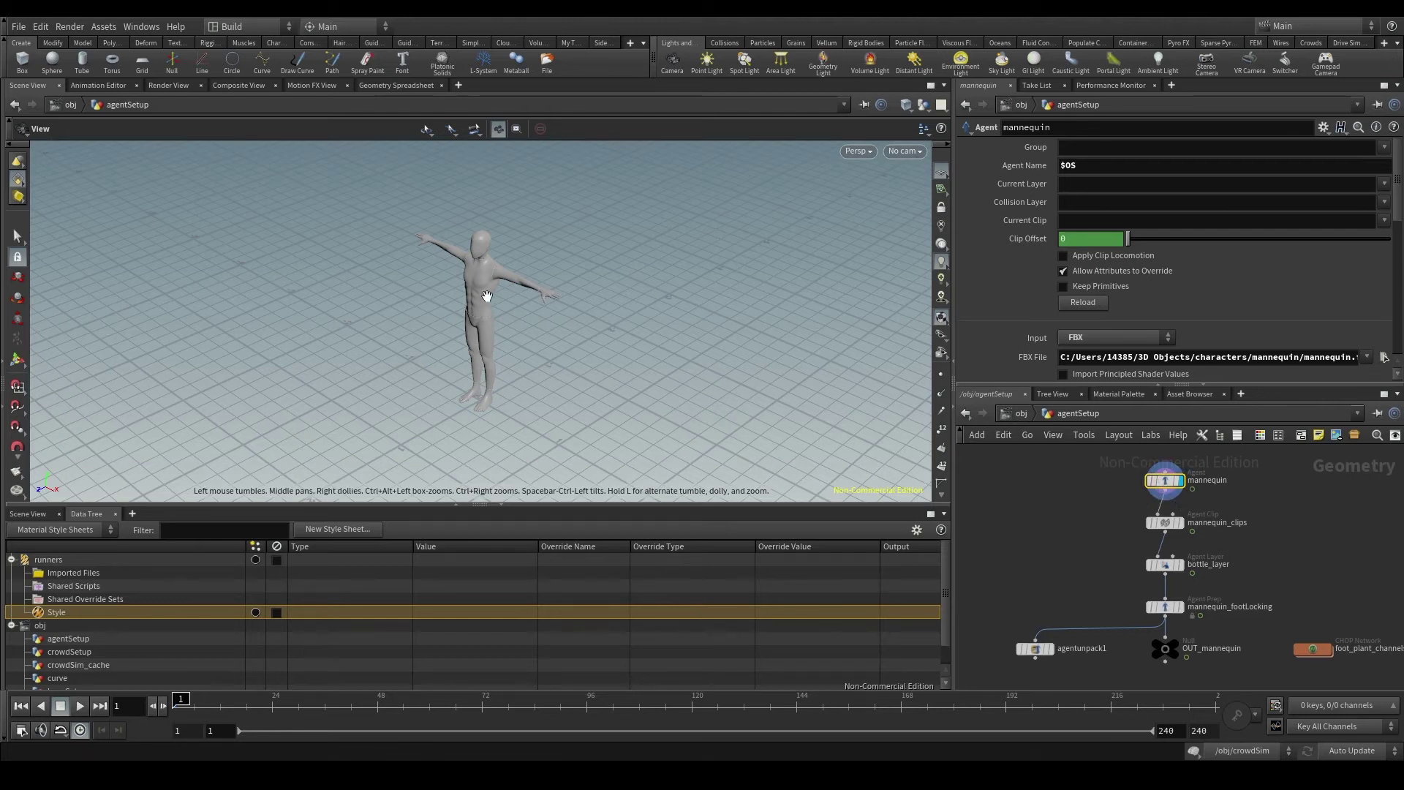
left_click_drag(487, 296, 596, 297)
scroll(461, 298, "up", 5)
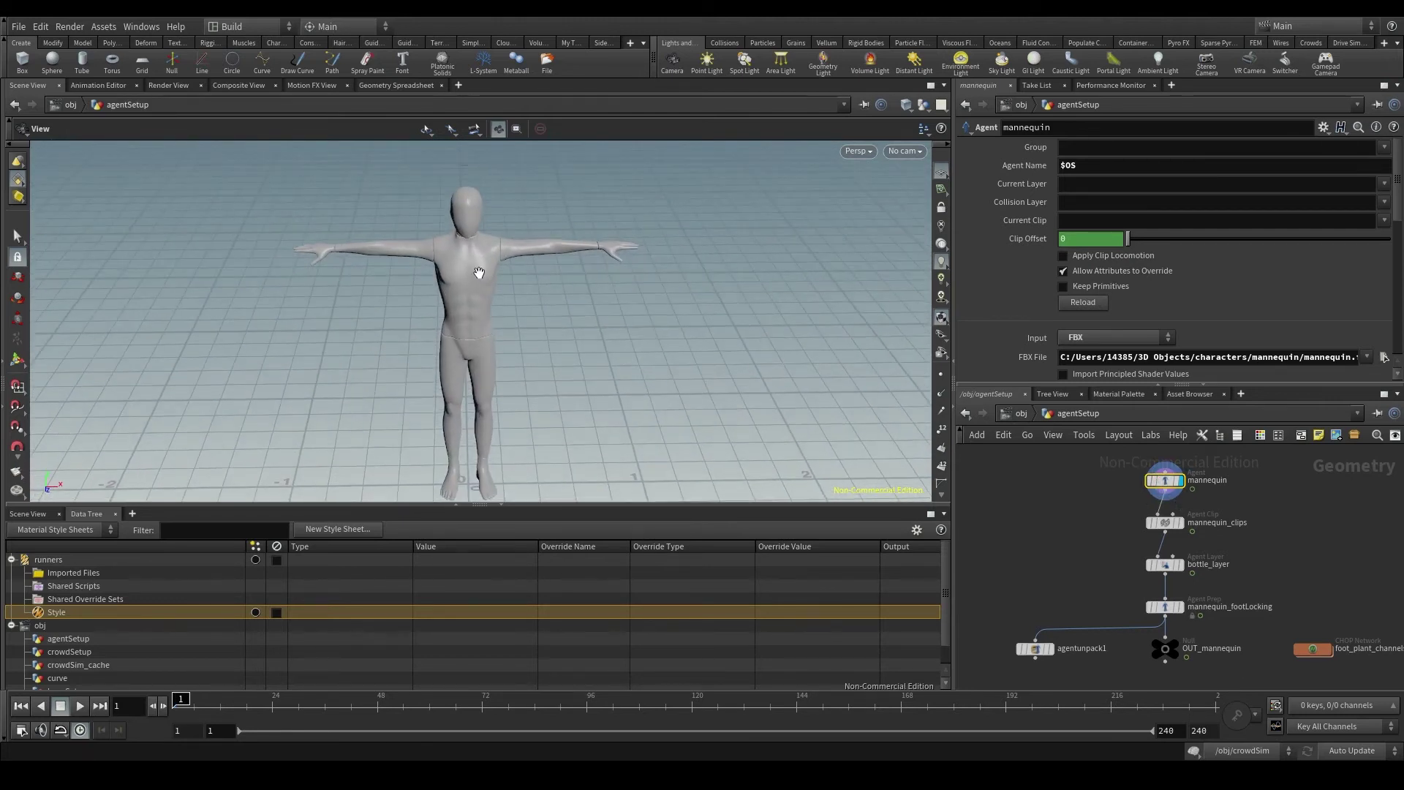
left_click_drag(484, 281, 486, 245)
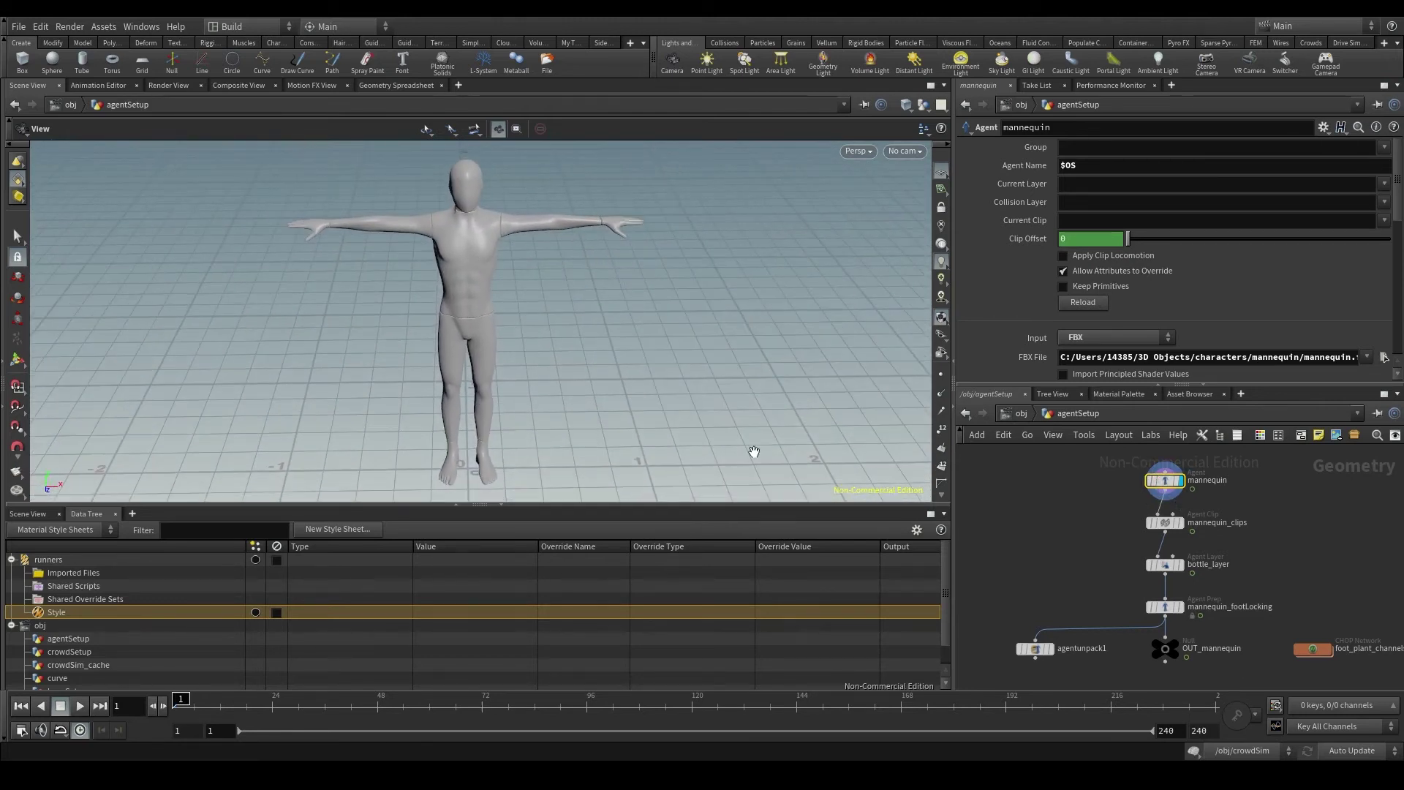
left_click(1051, 650)
left_click(1024, 650)
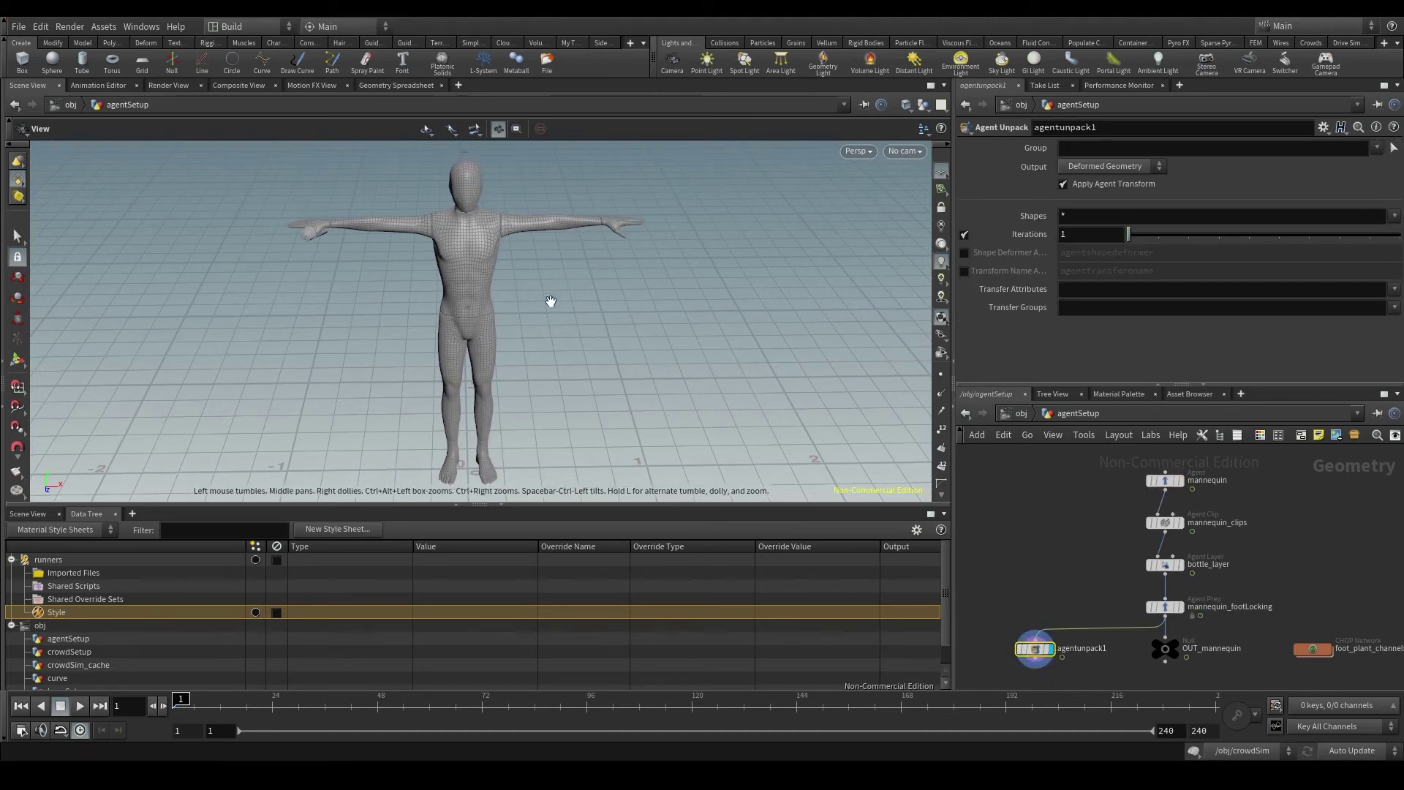
scroll(460, 214, "up", 6)
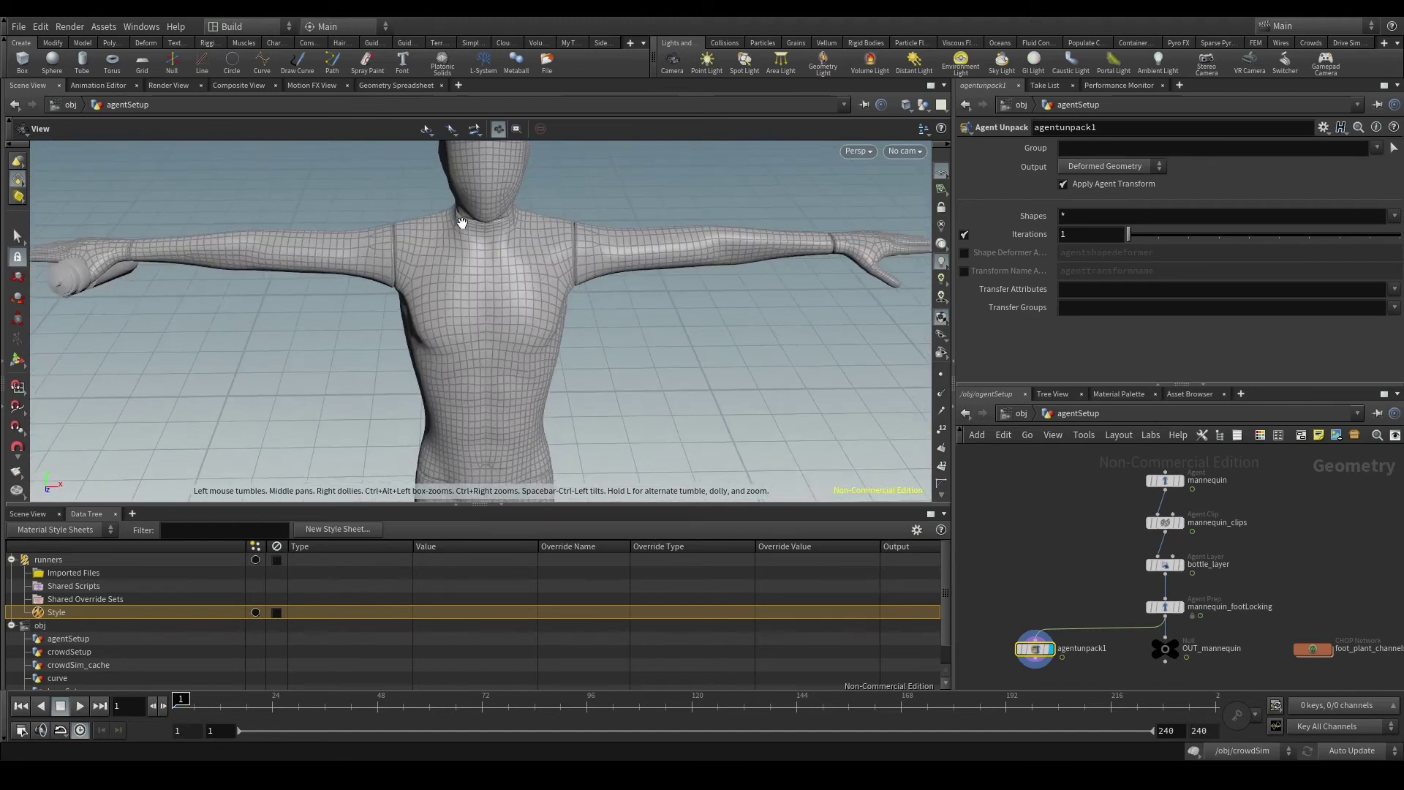
scroll(558, 241, "down", 5)
left_click_drag(558, 242, 466, 298)
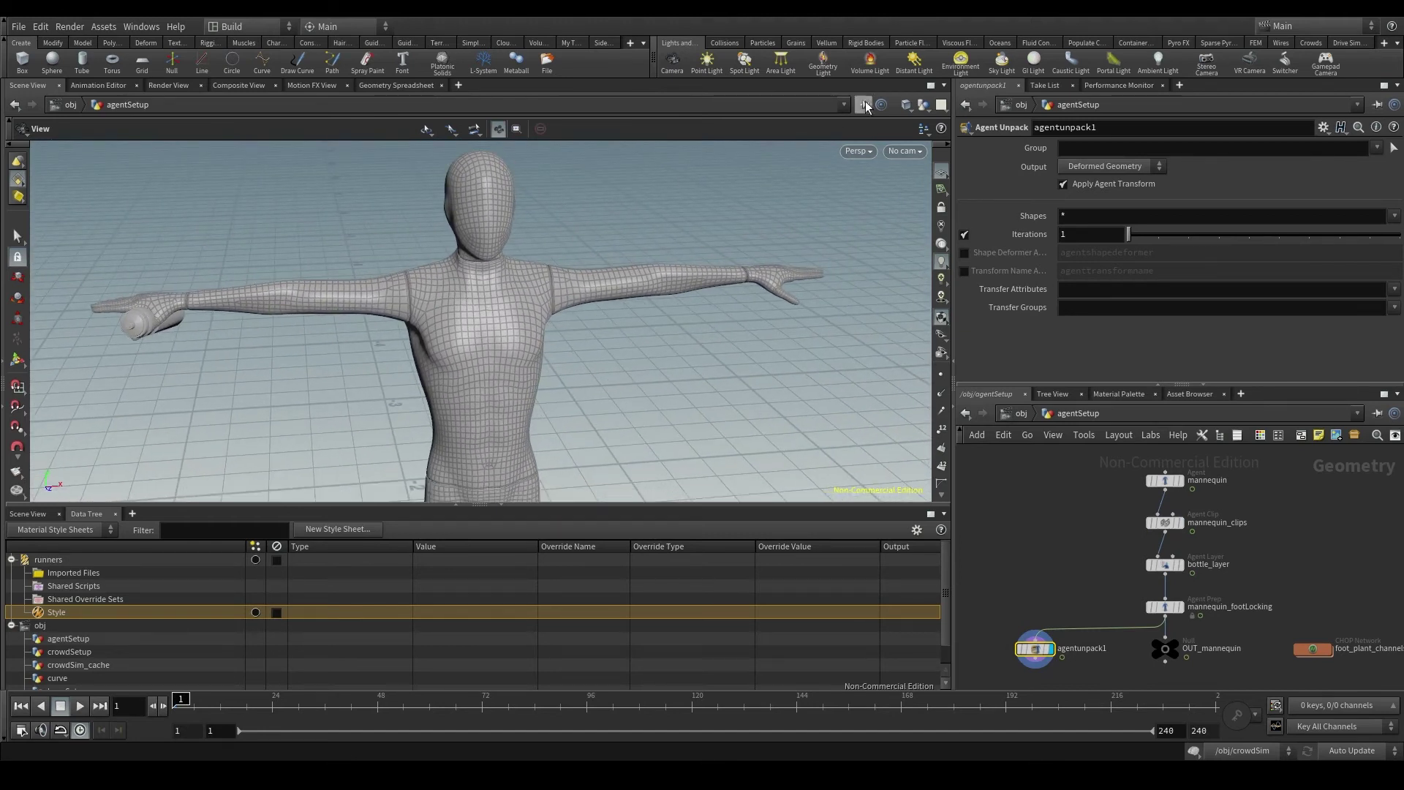
Switch the viewport shading mode to Smooth Shaded and reframe the mannequin
left_click(907, 107)
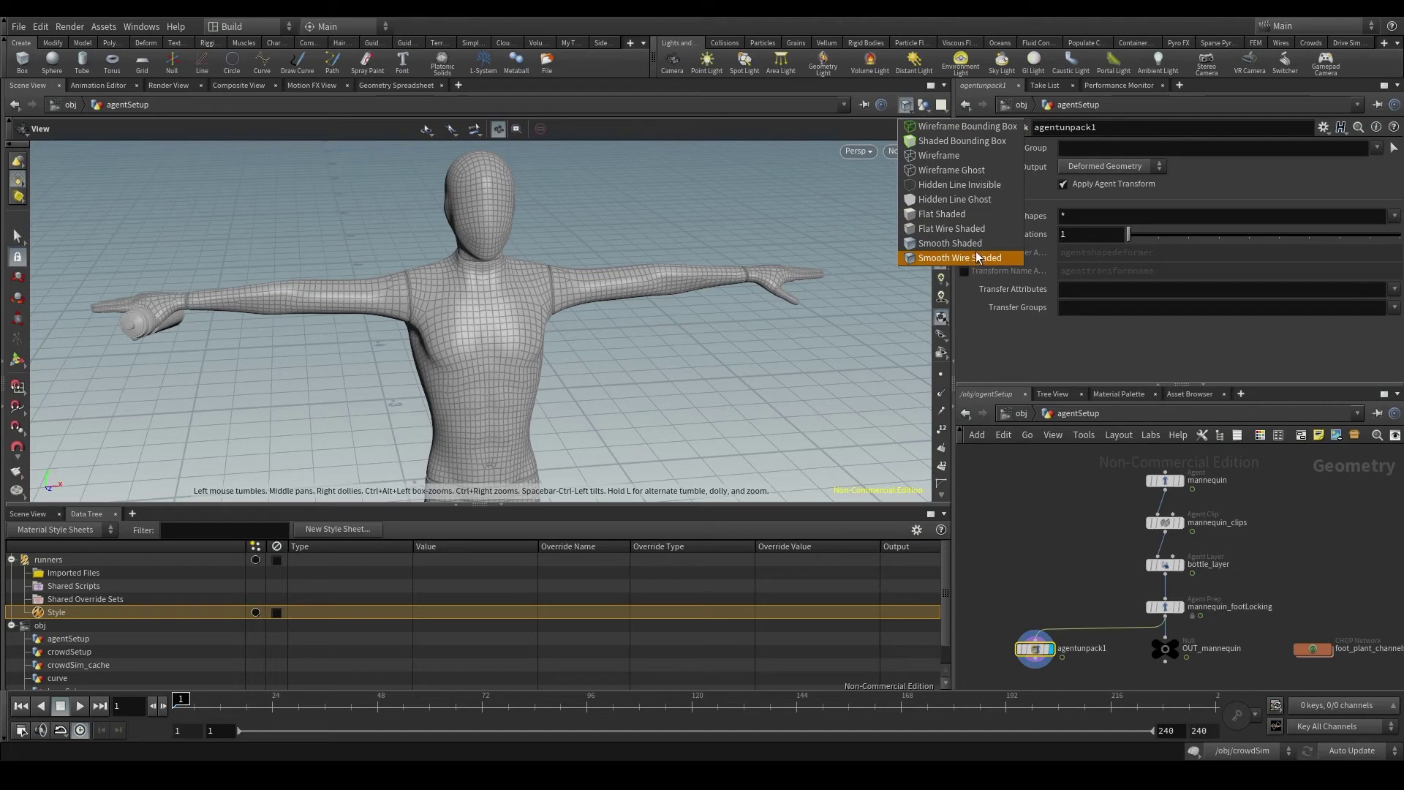
left_click(921, 249)
mouse_move(626, 260)
right_mouse_down()
mouse_move(549, 304)
mouse_move(546, 361)
right_mouse_up()
middle_click_drag(545, 361, 477, 278)
scroll(476, 278, "up", 5)
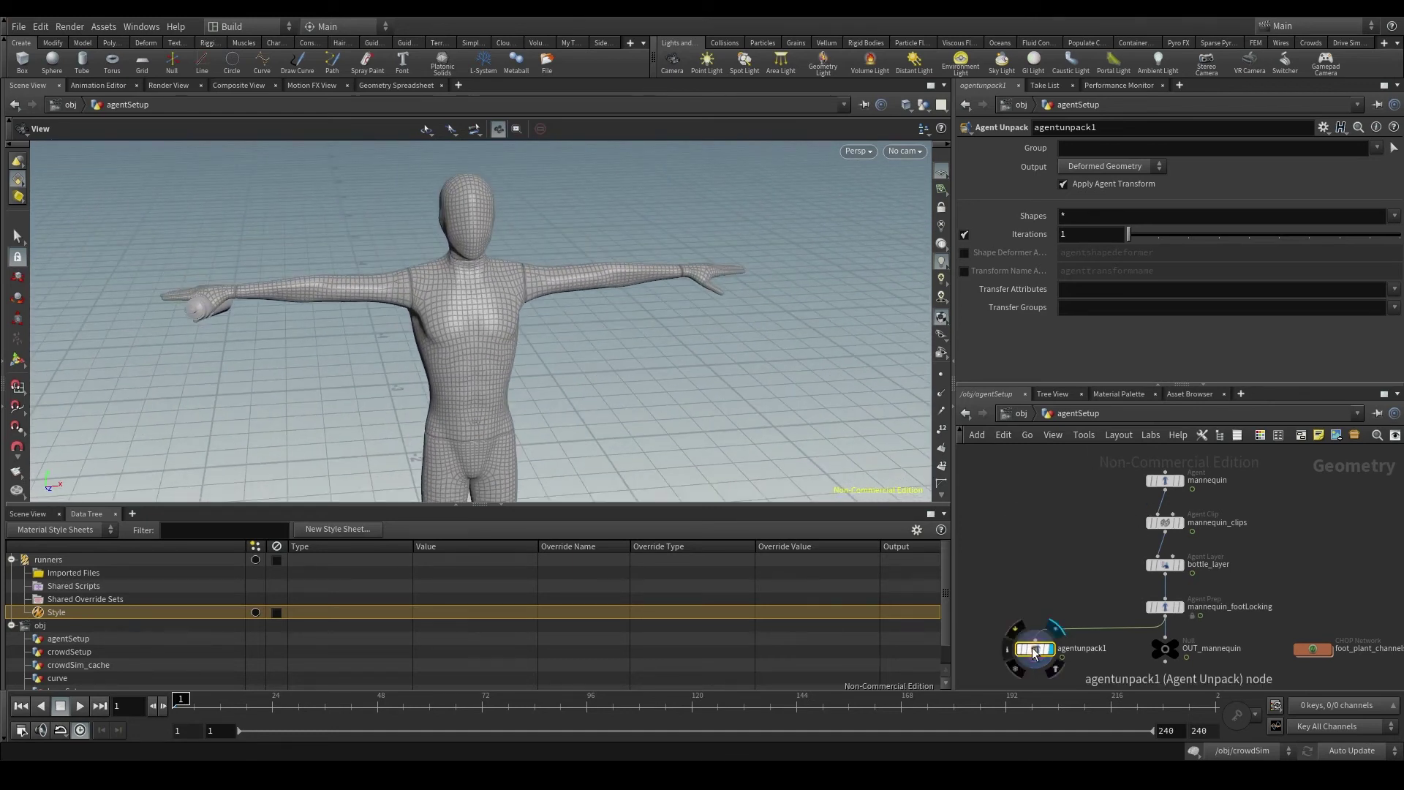
scroll(1053, 607, "up", 4)
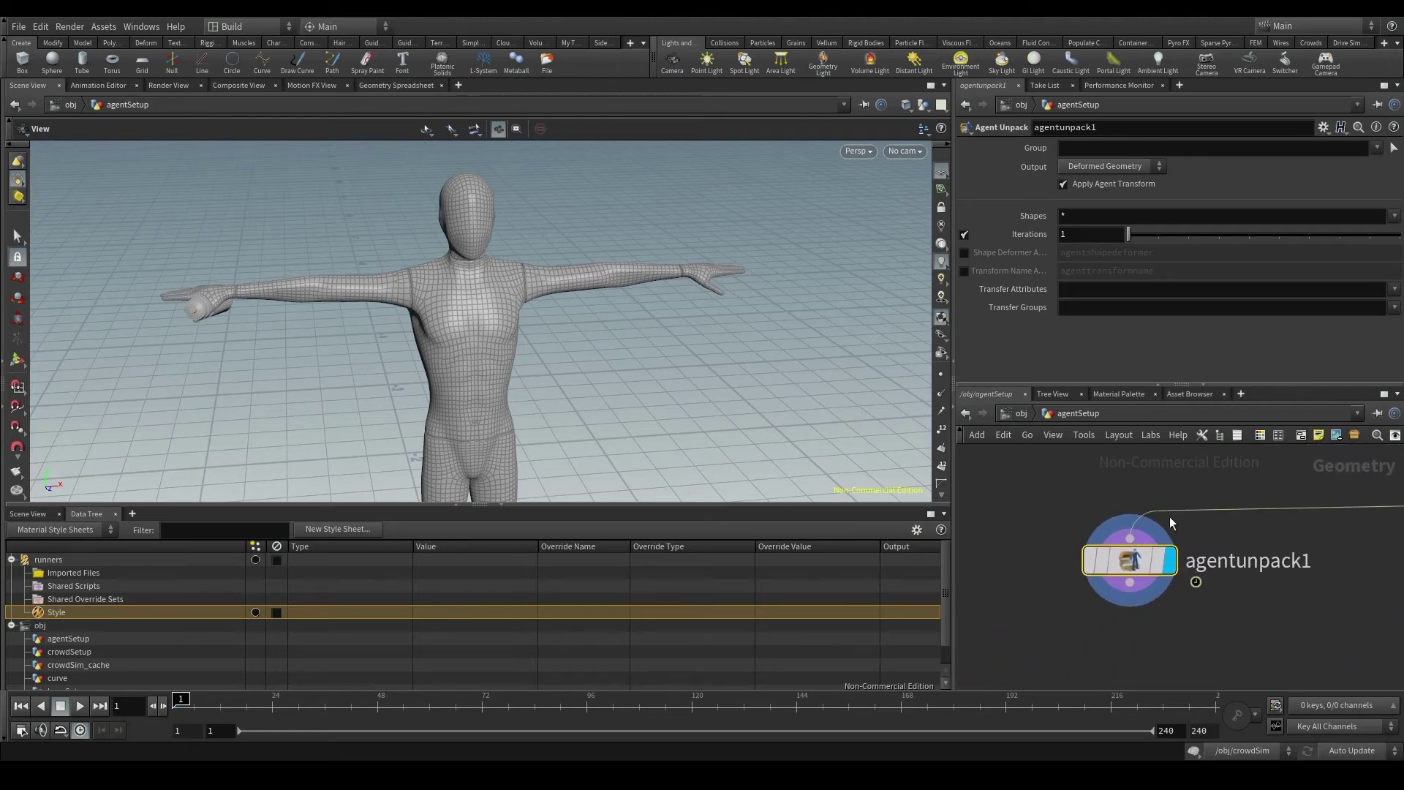
mouse_move(1121, 569)
left_click(1062, 562)
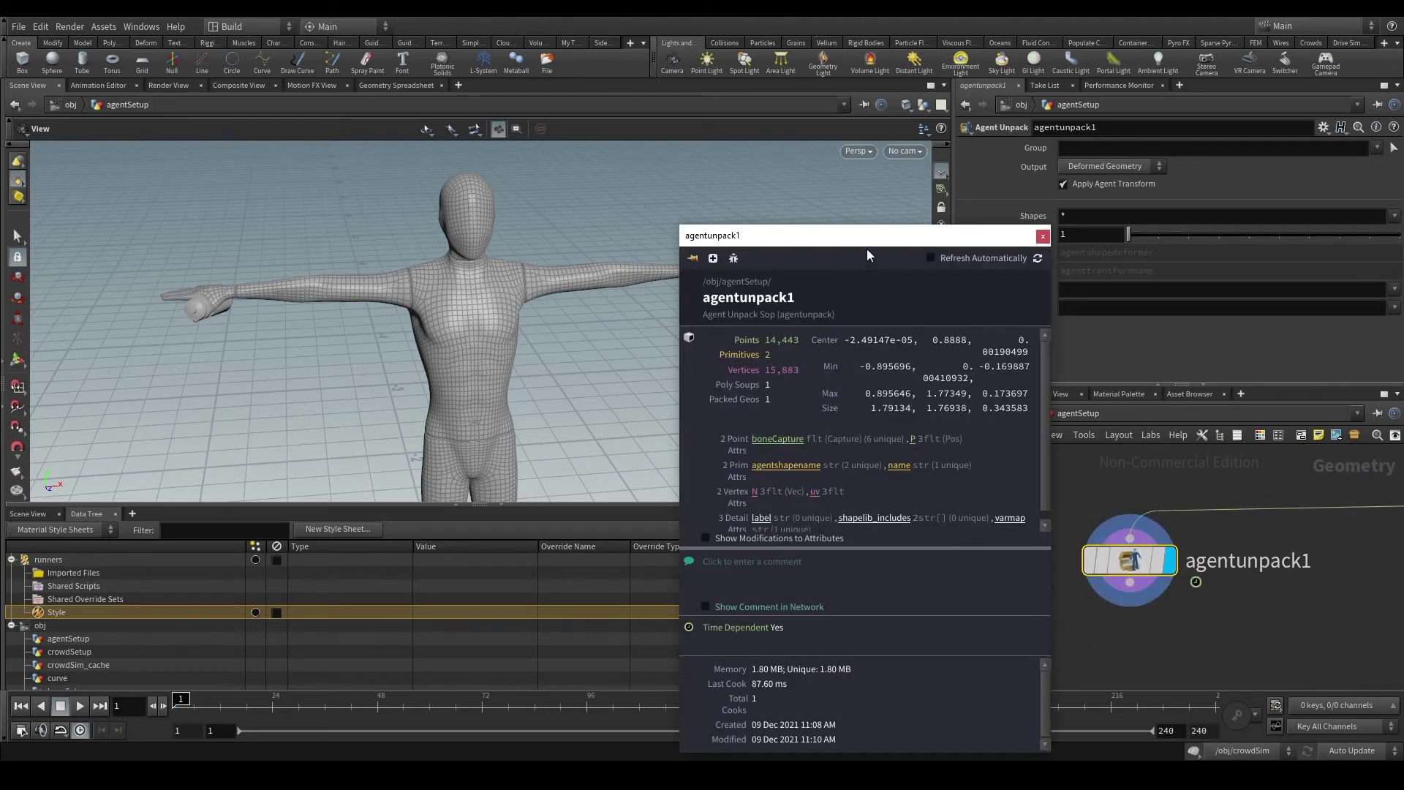
left_click_drag(797, 314, 853, 274)
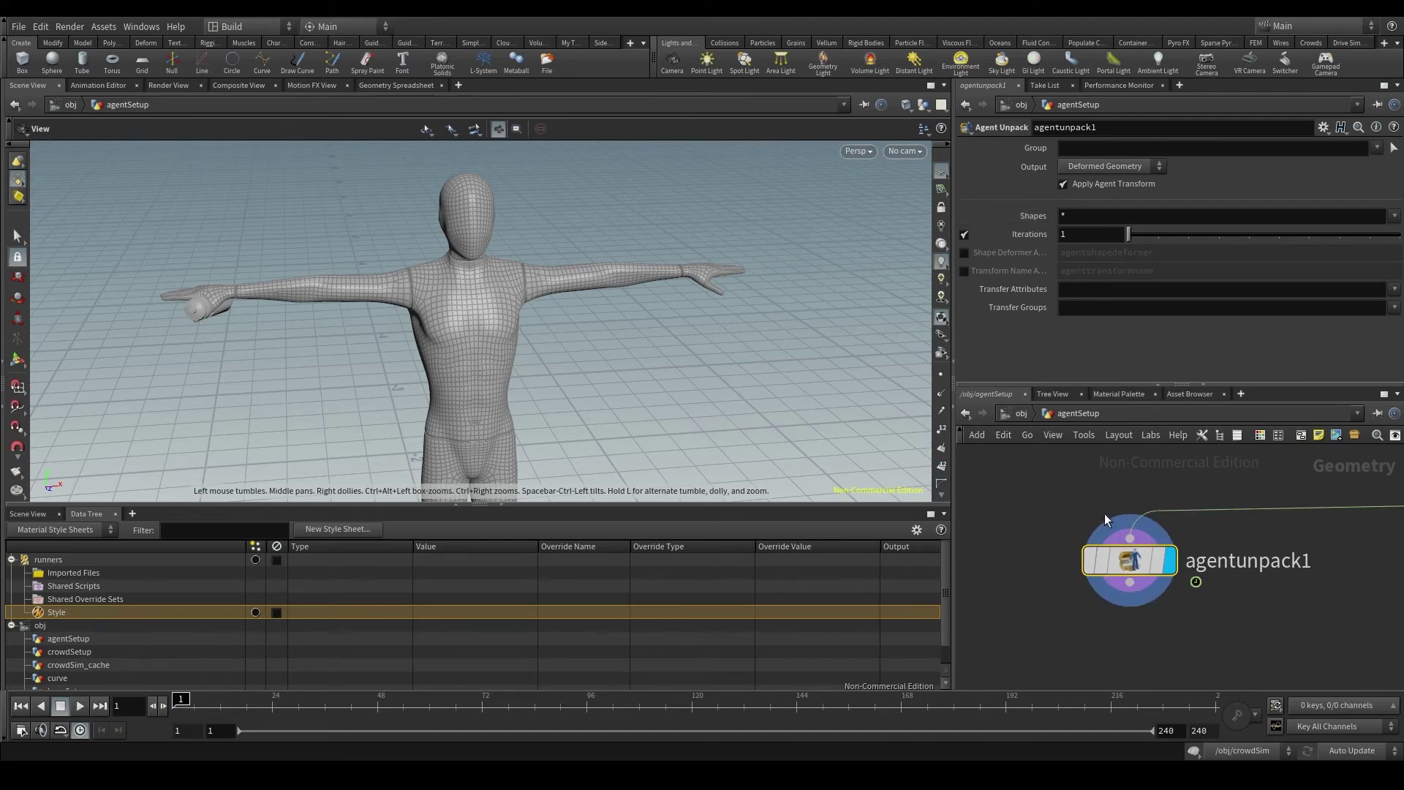
mouse_move(1131, 542)
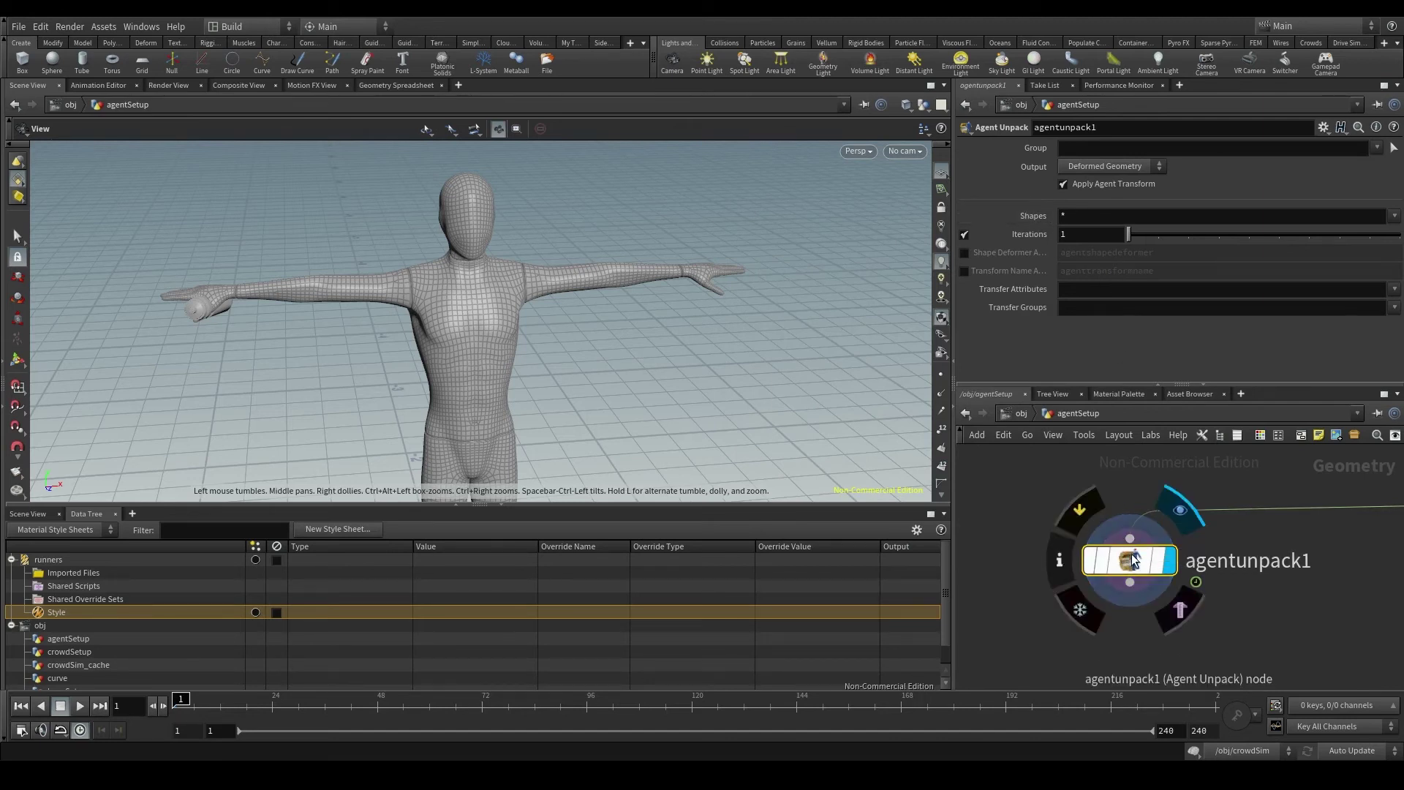
left_click(1394, 216)
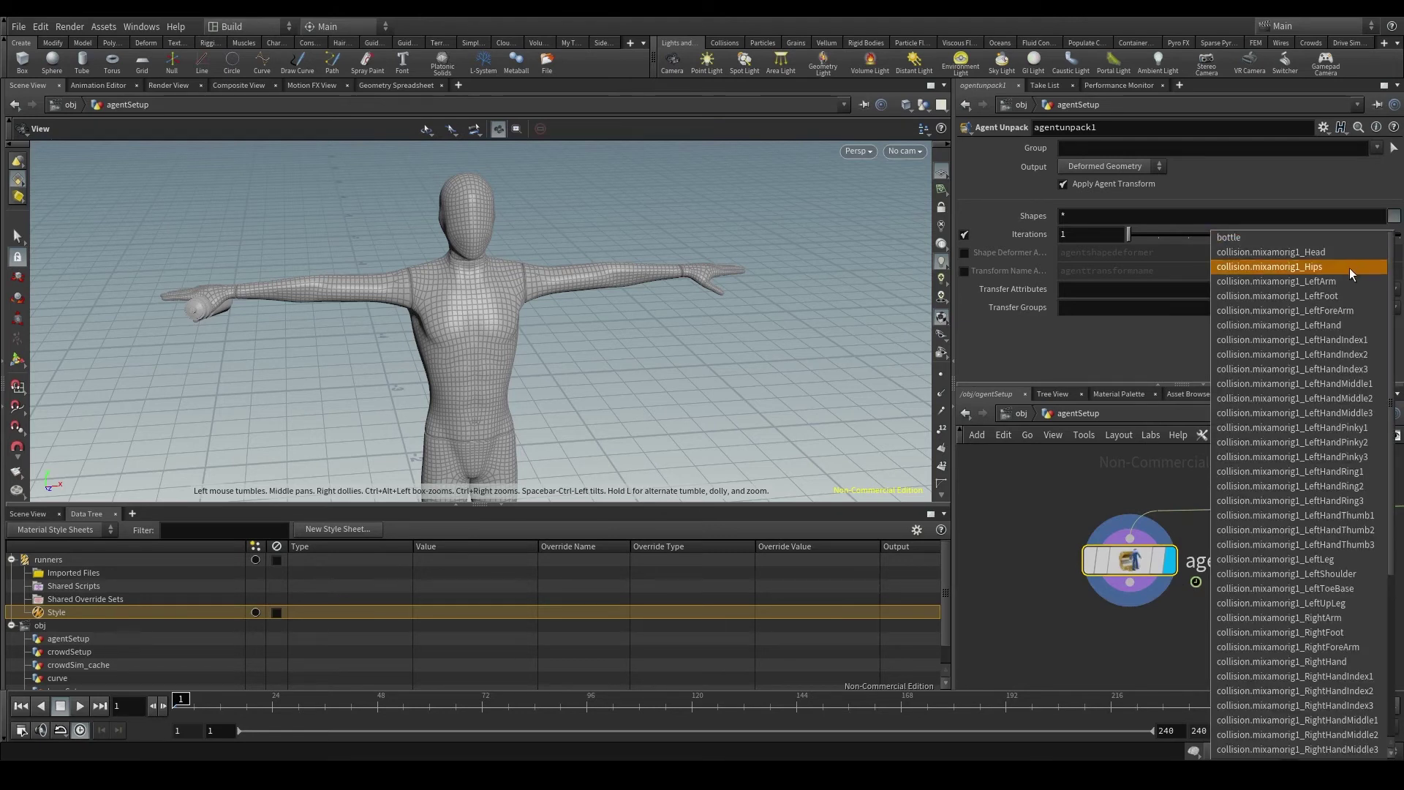
scroll(1349, 268, "down", 6)
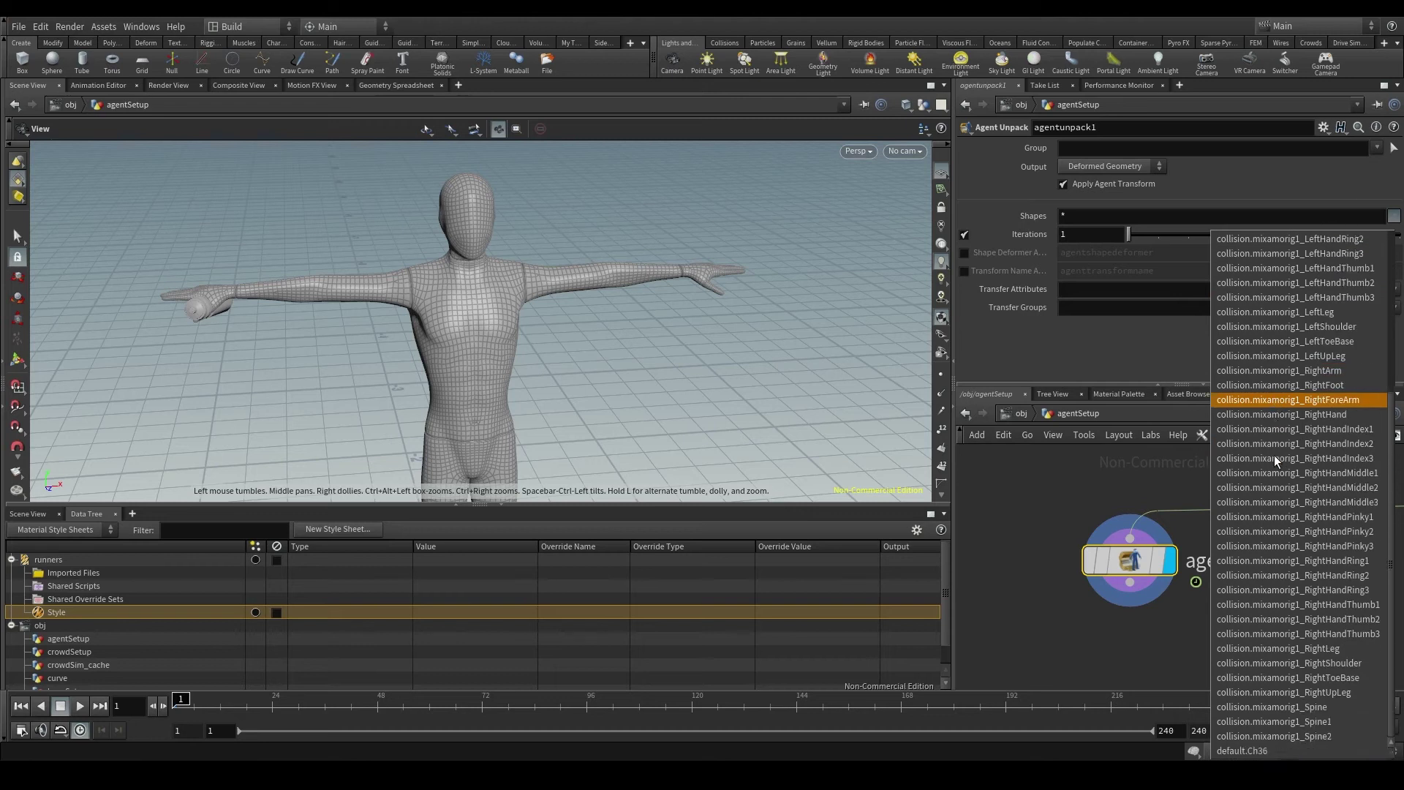
scroll(1279, 490, "up", 6)
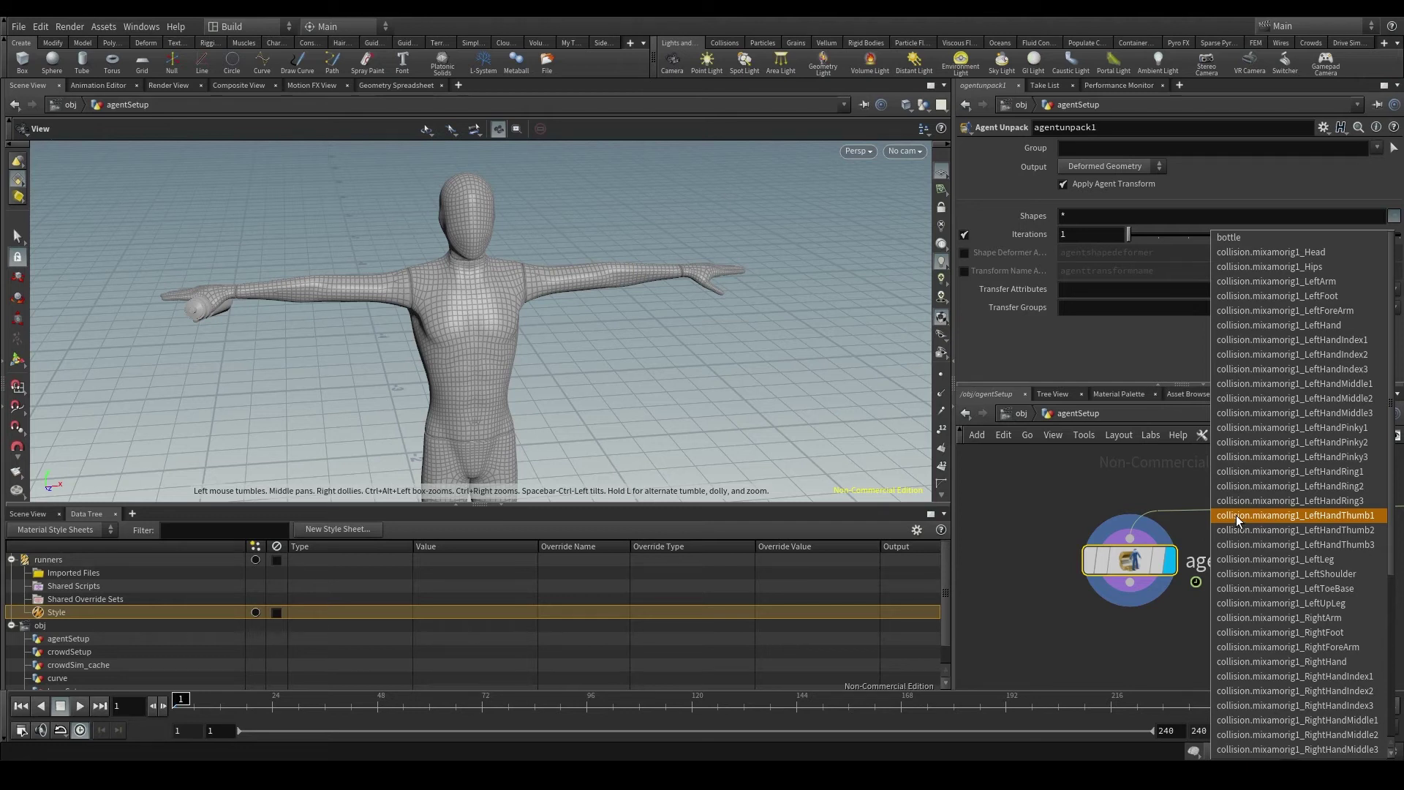
scroll(1236, 515, "down", 6)
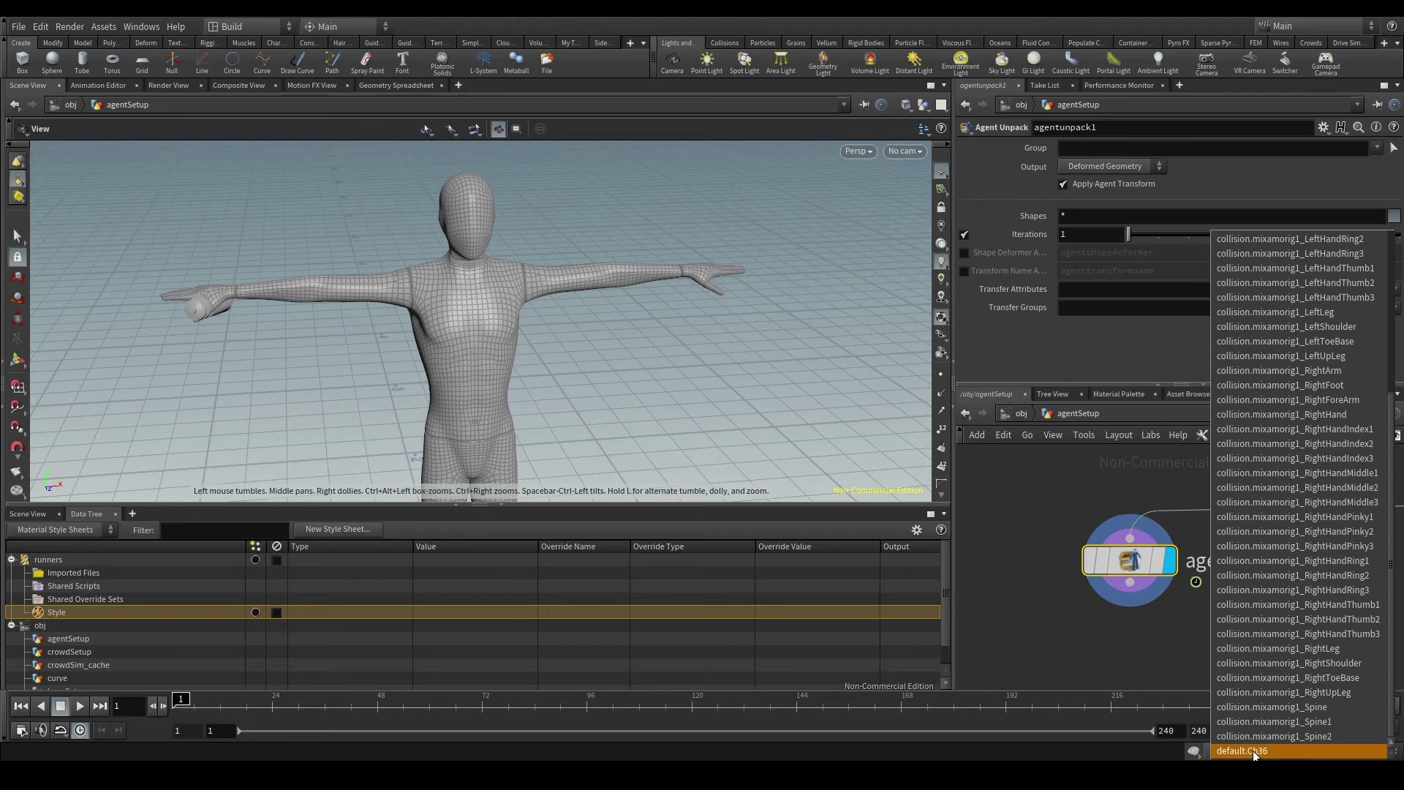
left_click(1125, 654)
scroll(1125, 641, "down", 3)
scroll(1263, 552, "up", 5)
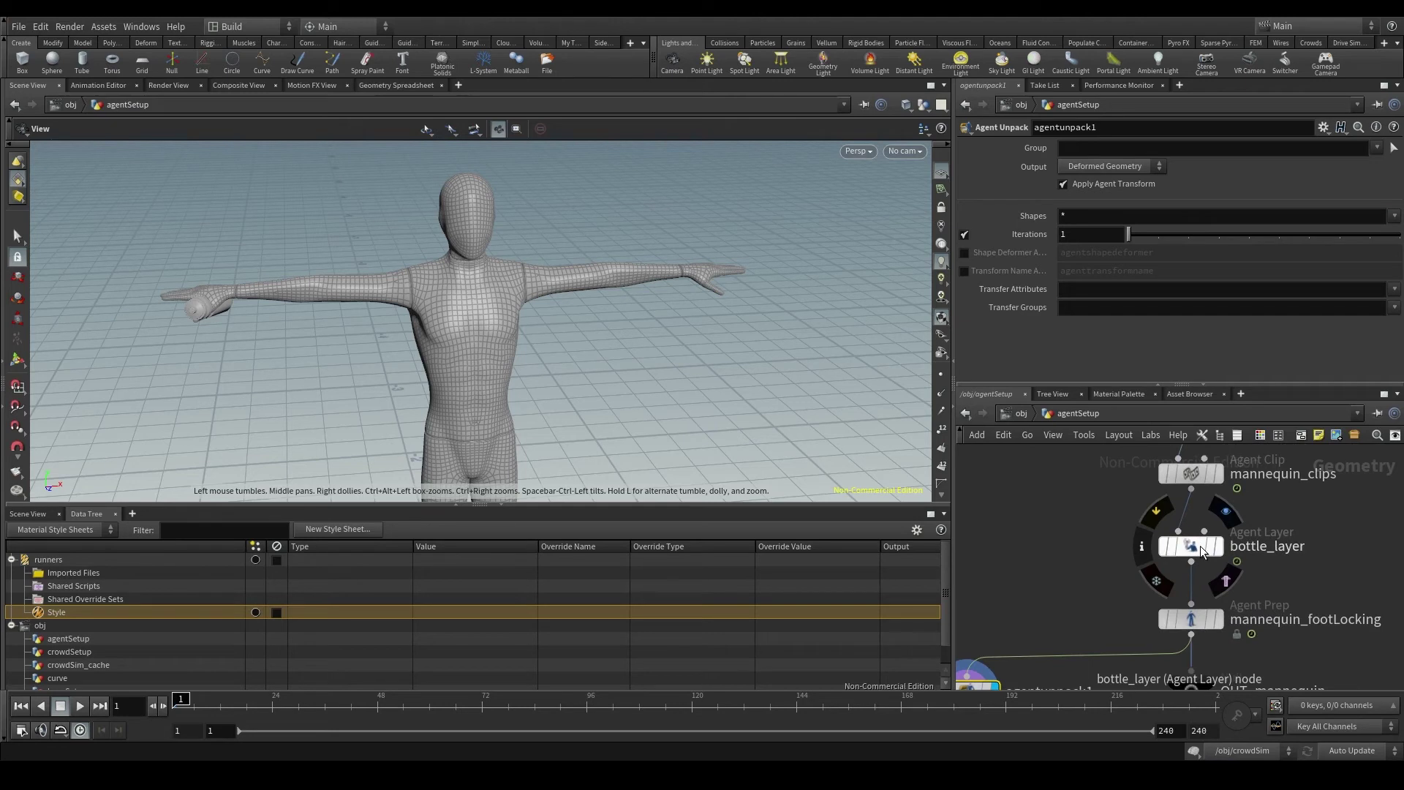
key("f")
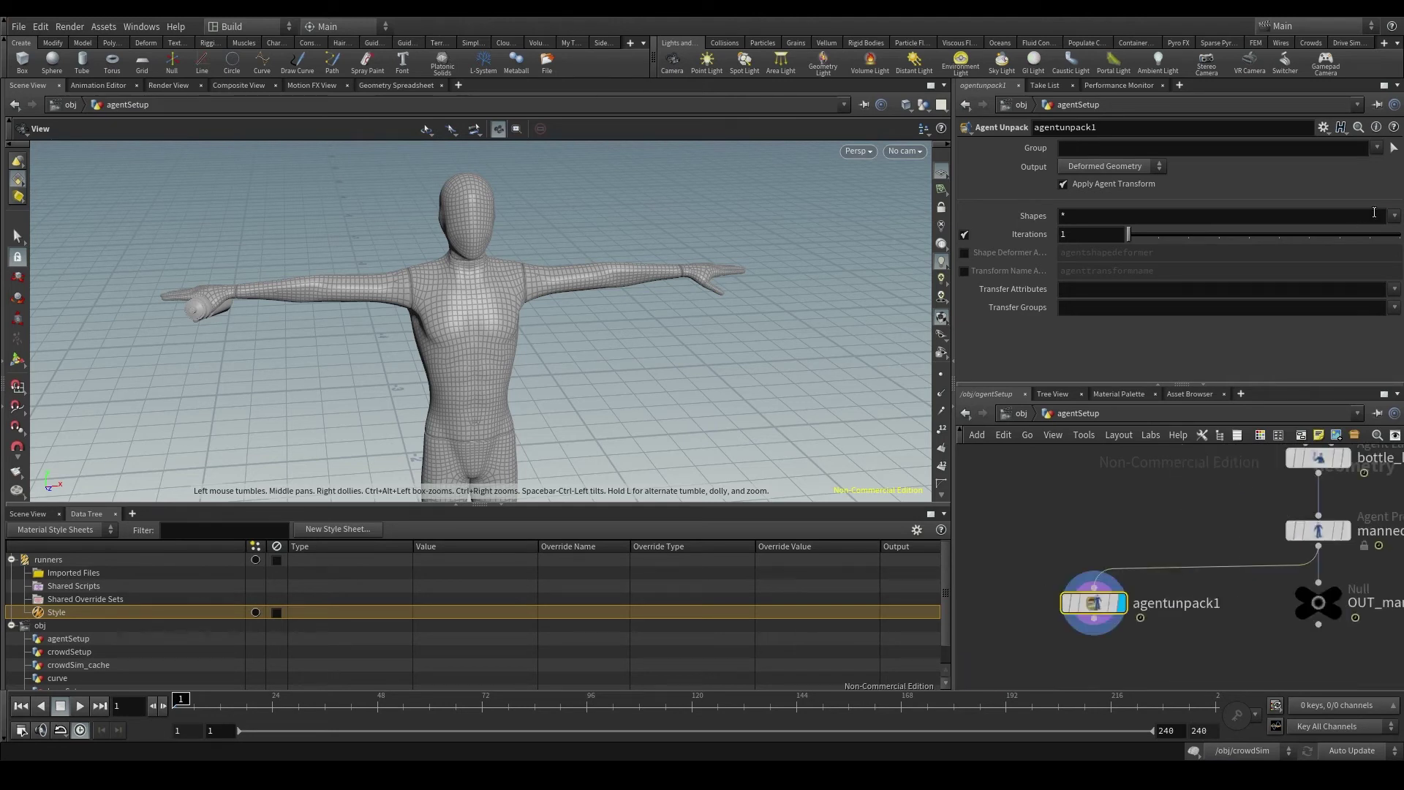
left_click(1395, 215)
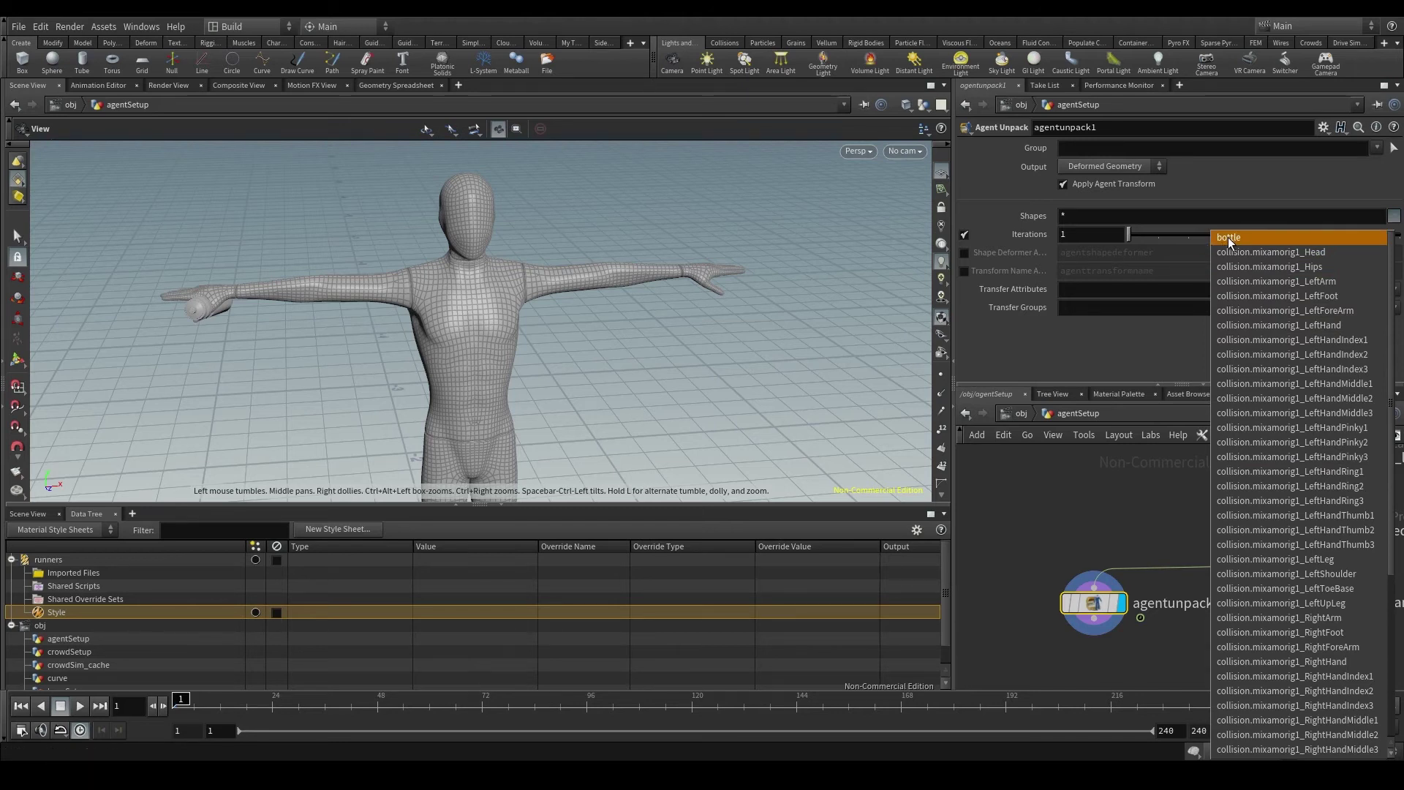
Check the shape name set in the bottle_layer node's Shape Name field
left_click(1134, 534)
middle_click_drag(1134, 534, 1024, 591)
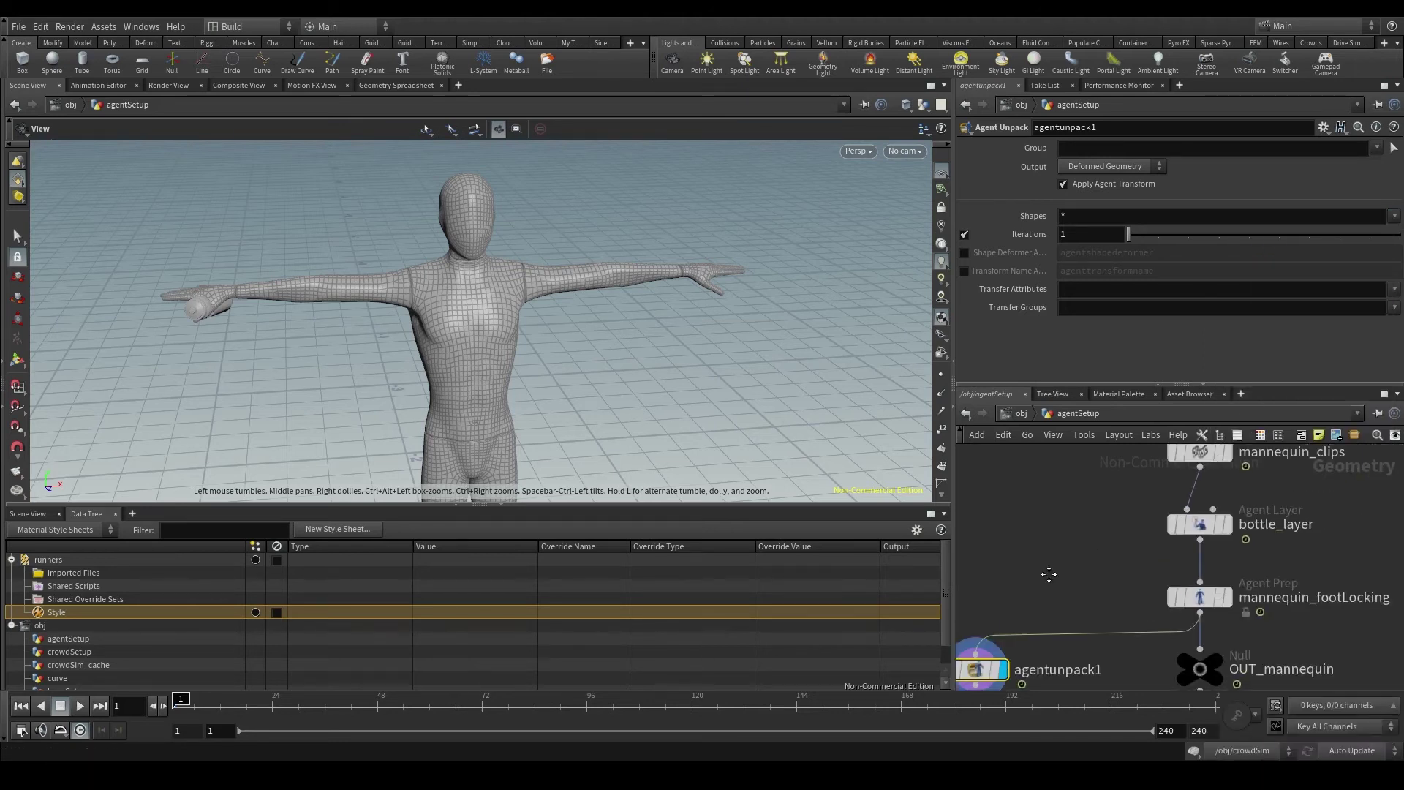
left_click(1196, 528)
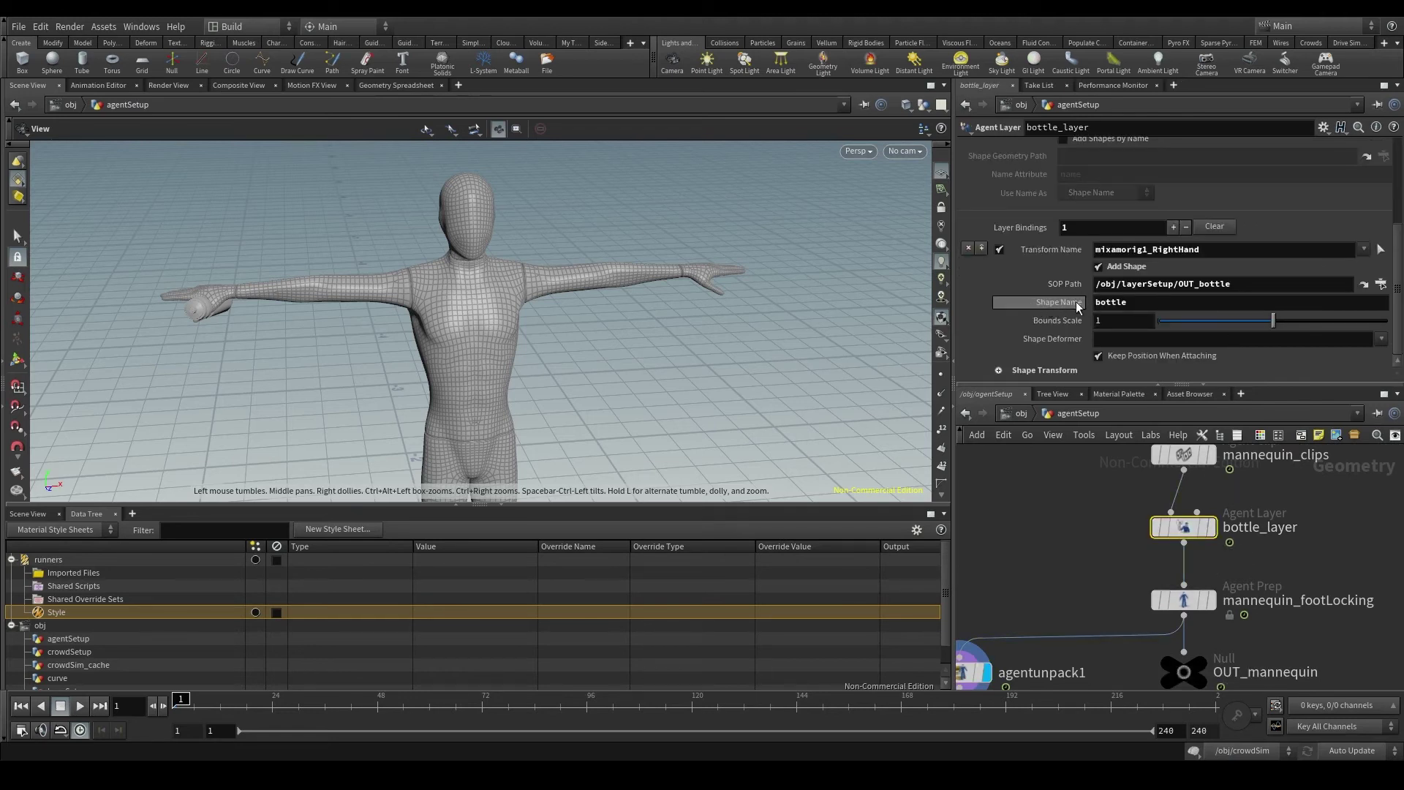
double_click(1112, 302)
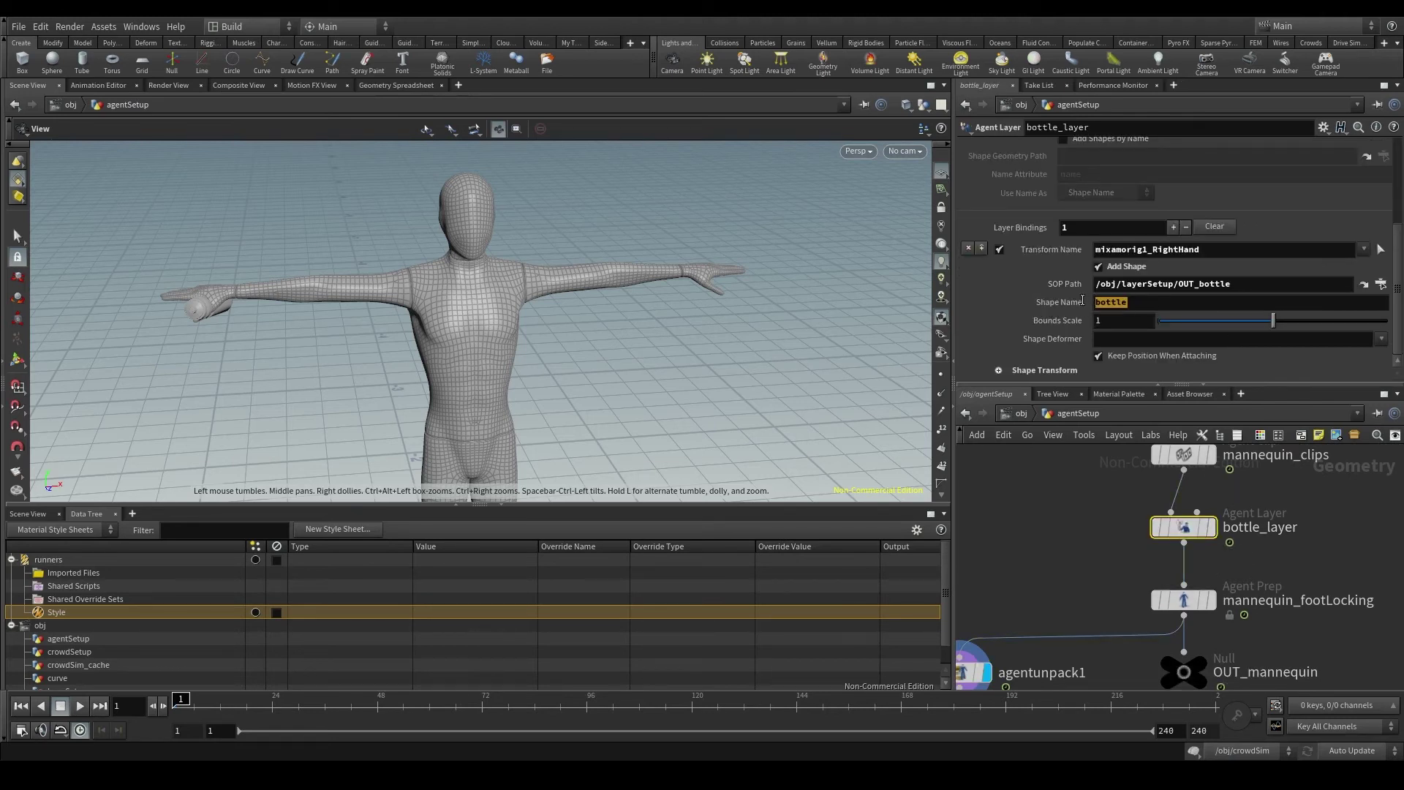
Add default.Ch36 after the wildcard in agentunpack1's Shapes list
middle_click_drag(1070, 566, 1180, 459)
left_click(1080, 568)
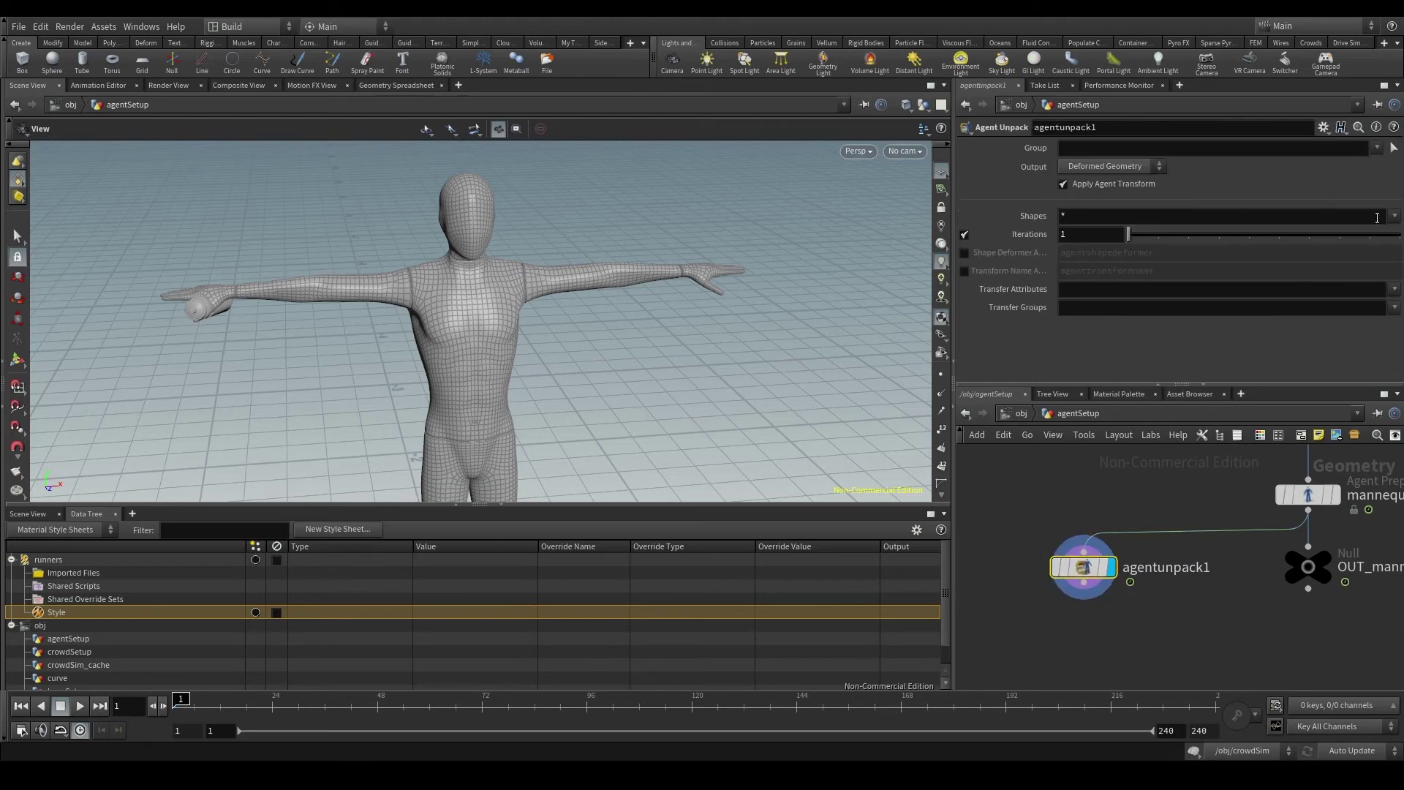
left_click(1394, 216)
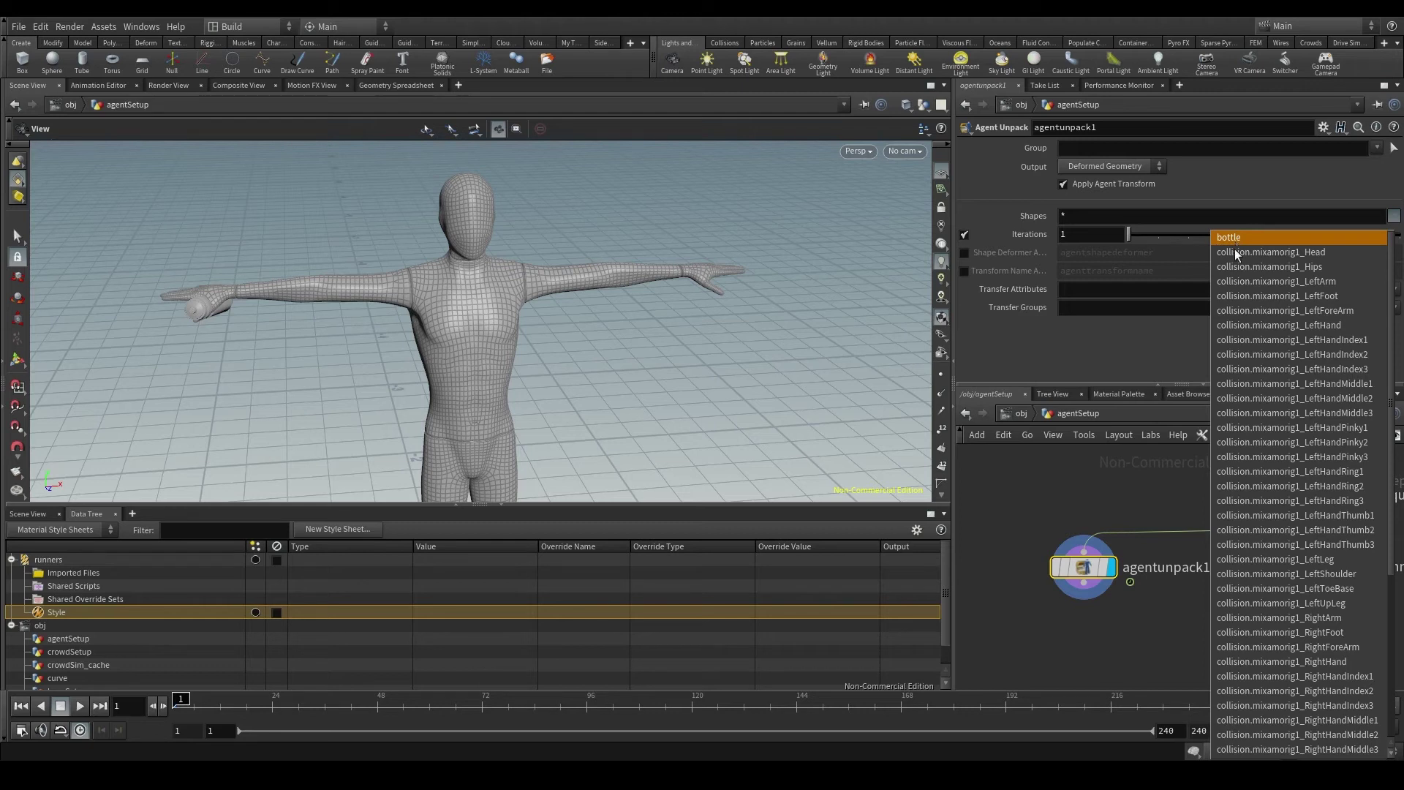
scroll(1278, 288, "down", 4)
scroll(1241, 687, "down", 2)
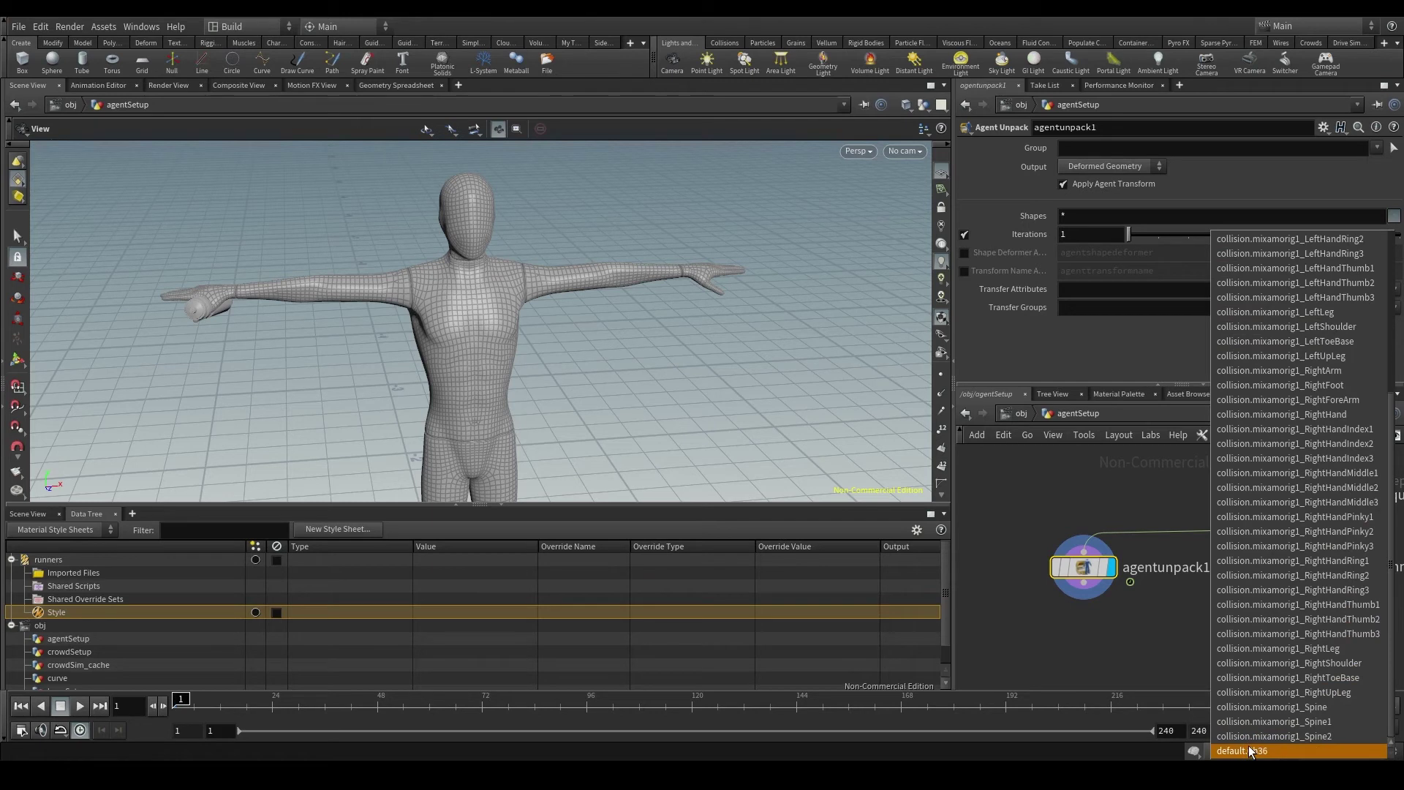
scroll(1257, 708, "up", 6)
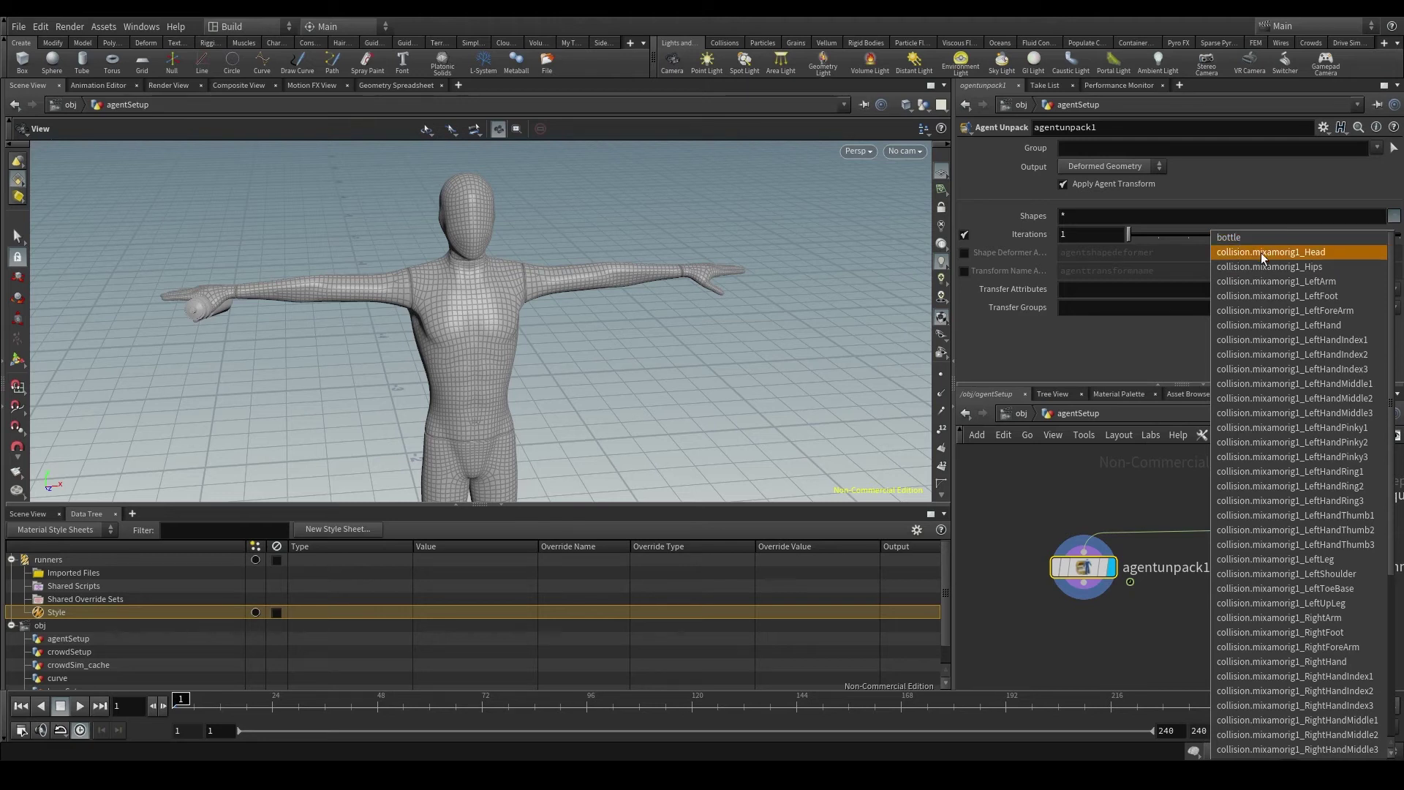
scroll(1296, 709, "down", 3)
scroll(1297, 732, "down", 3)
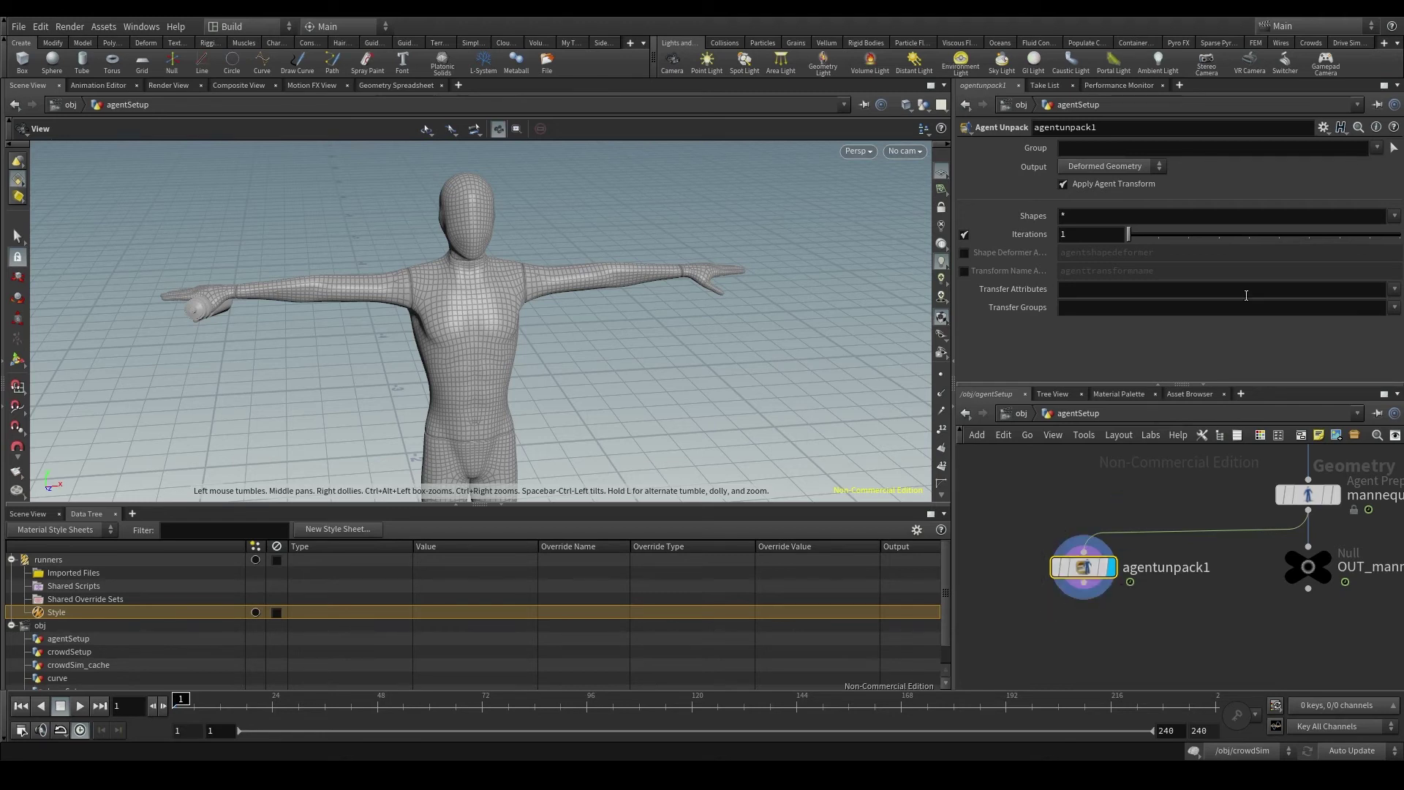
left_click(1394, 216)
scroll(1301, 555, "down", 3)
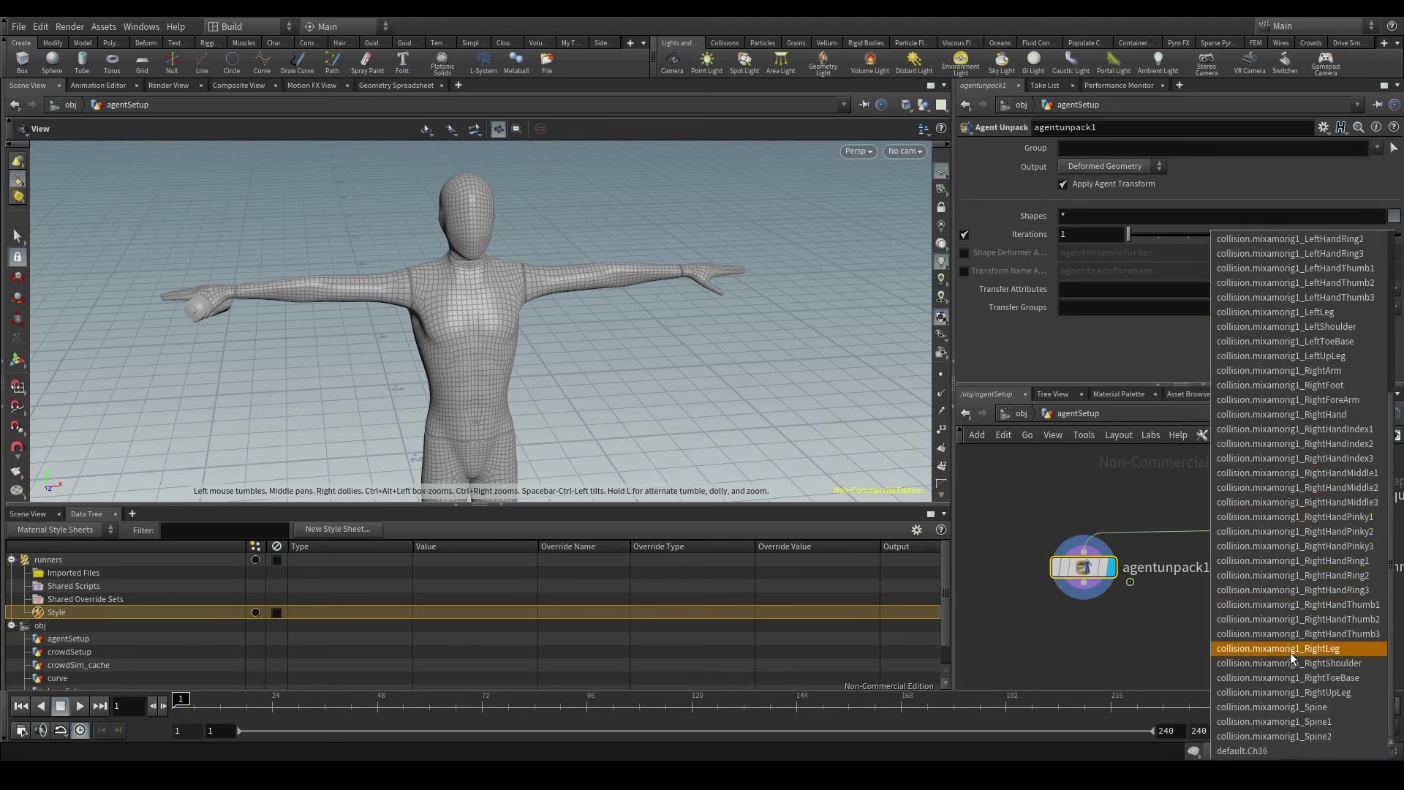
left_click(1270, 749)
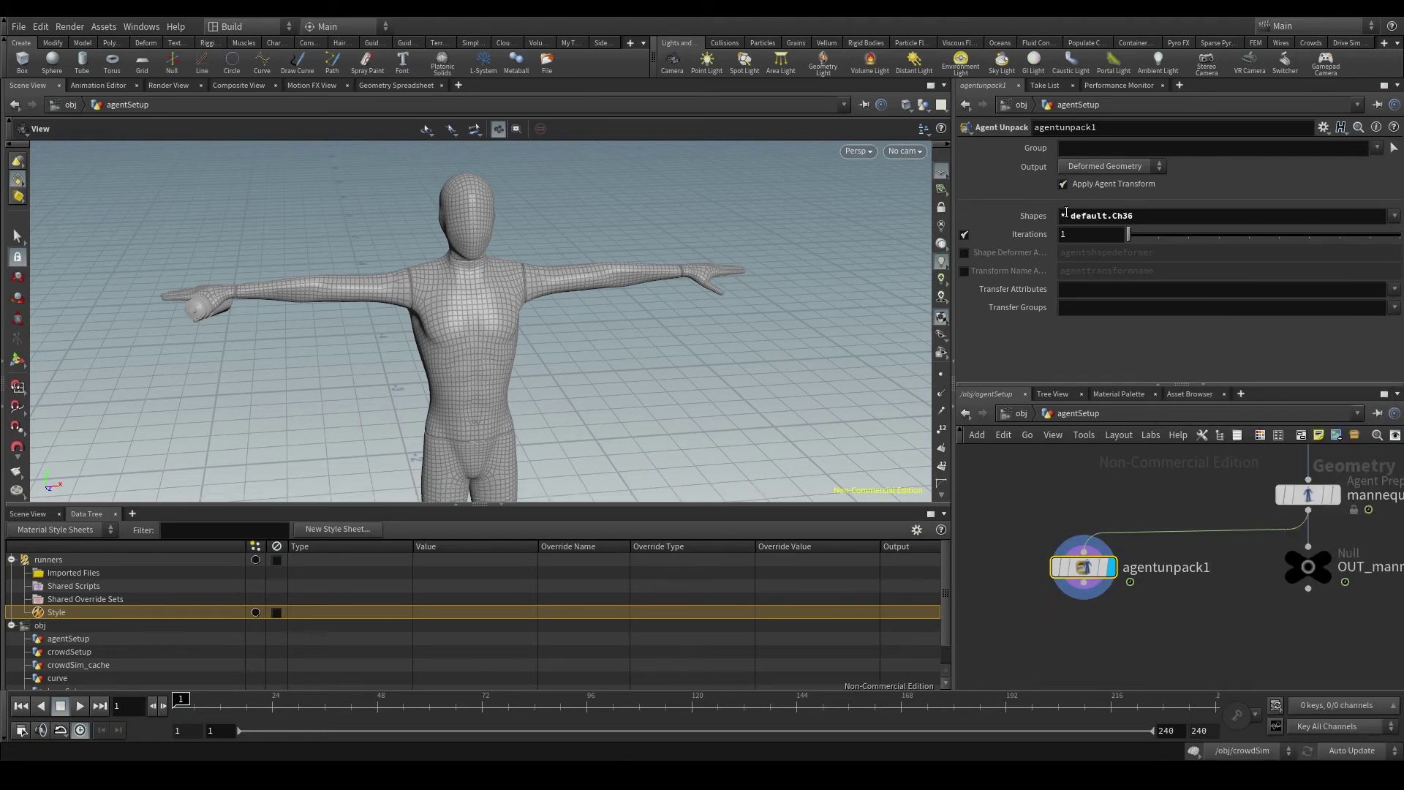
left_click_drag(1070, 215, 1179, 217)
key("ctrl+c")
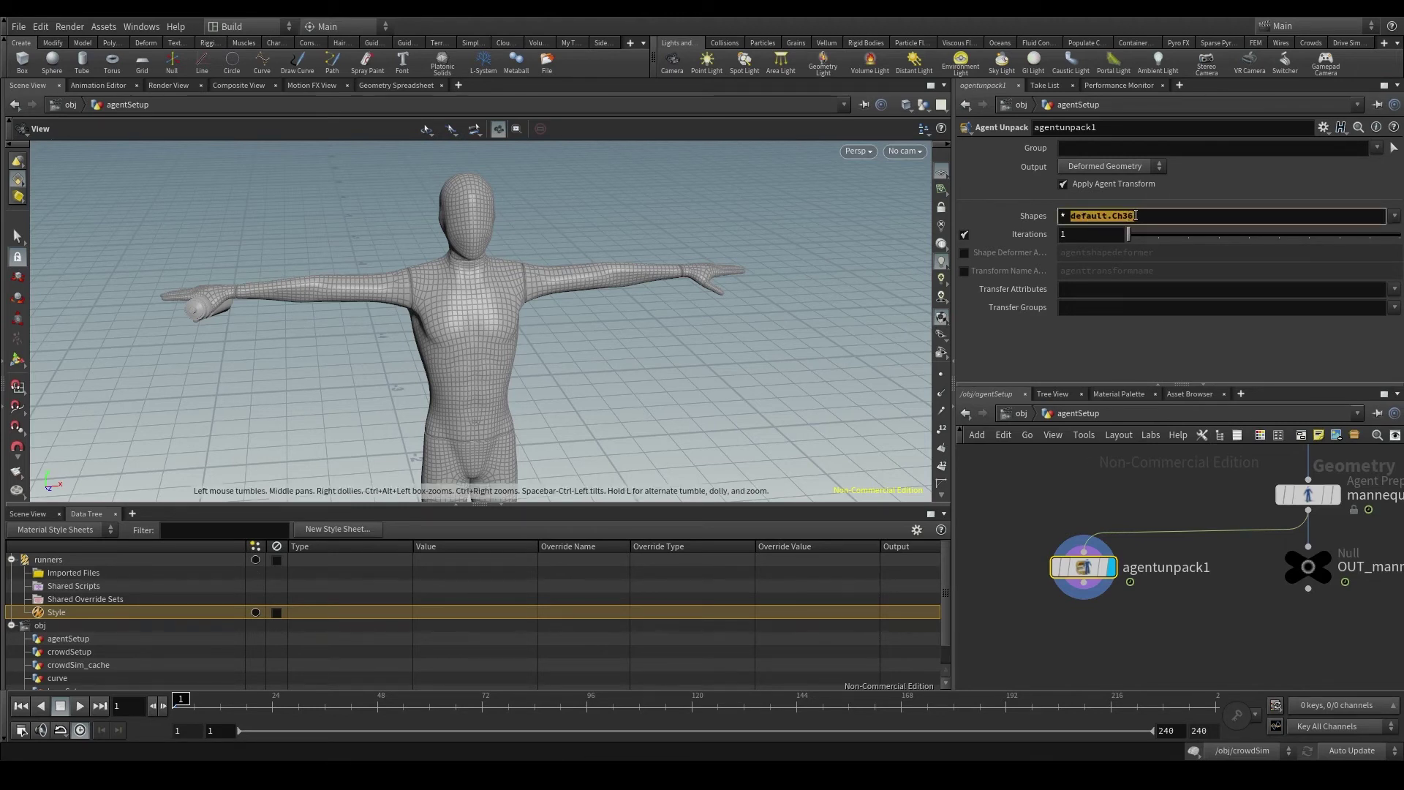
Rename the Style style sheet entry to default.Ch36
left_click(73, 618)
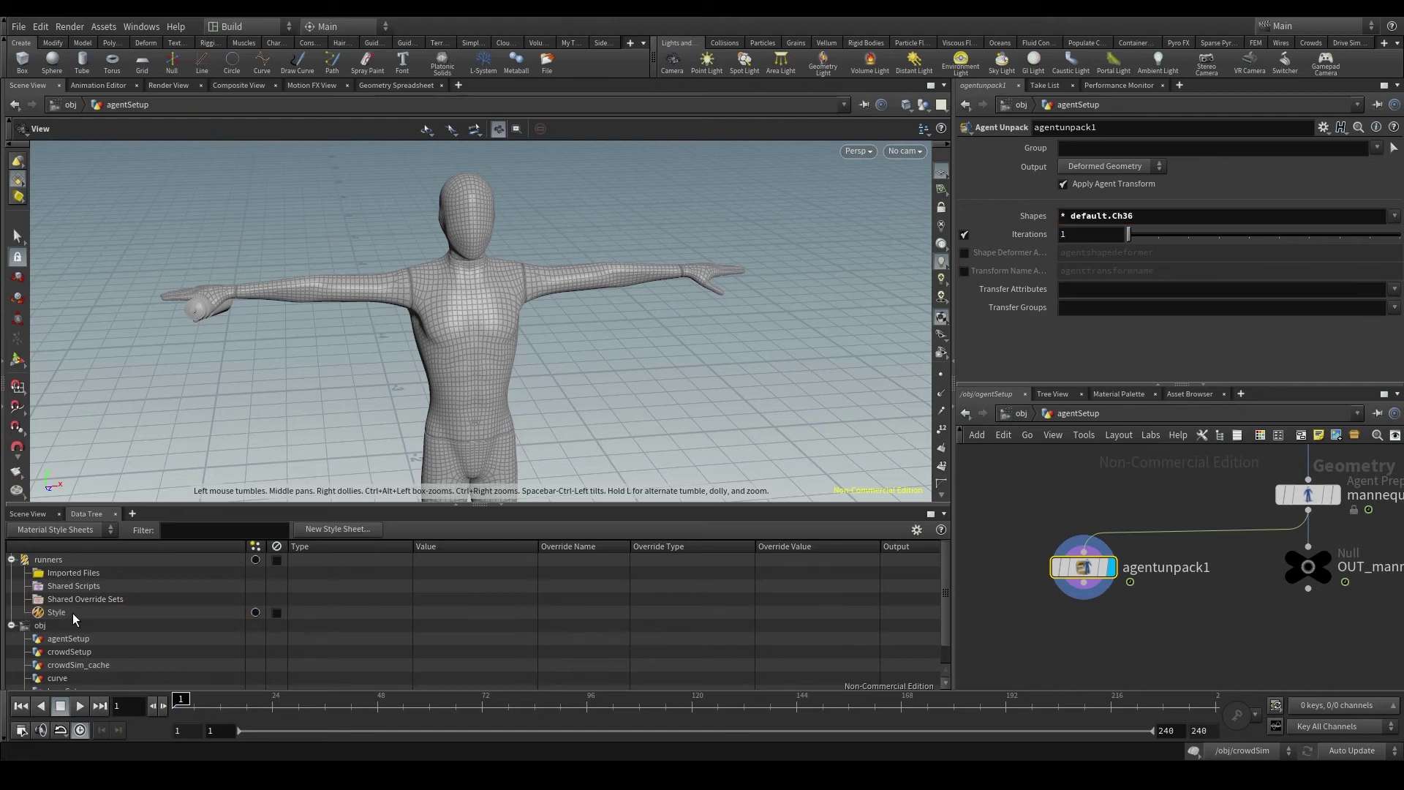
double_click(71, 615)
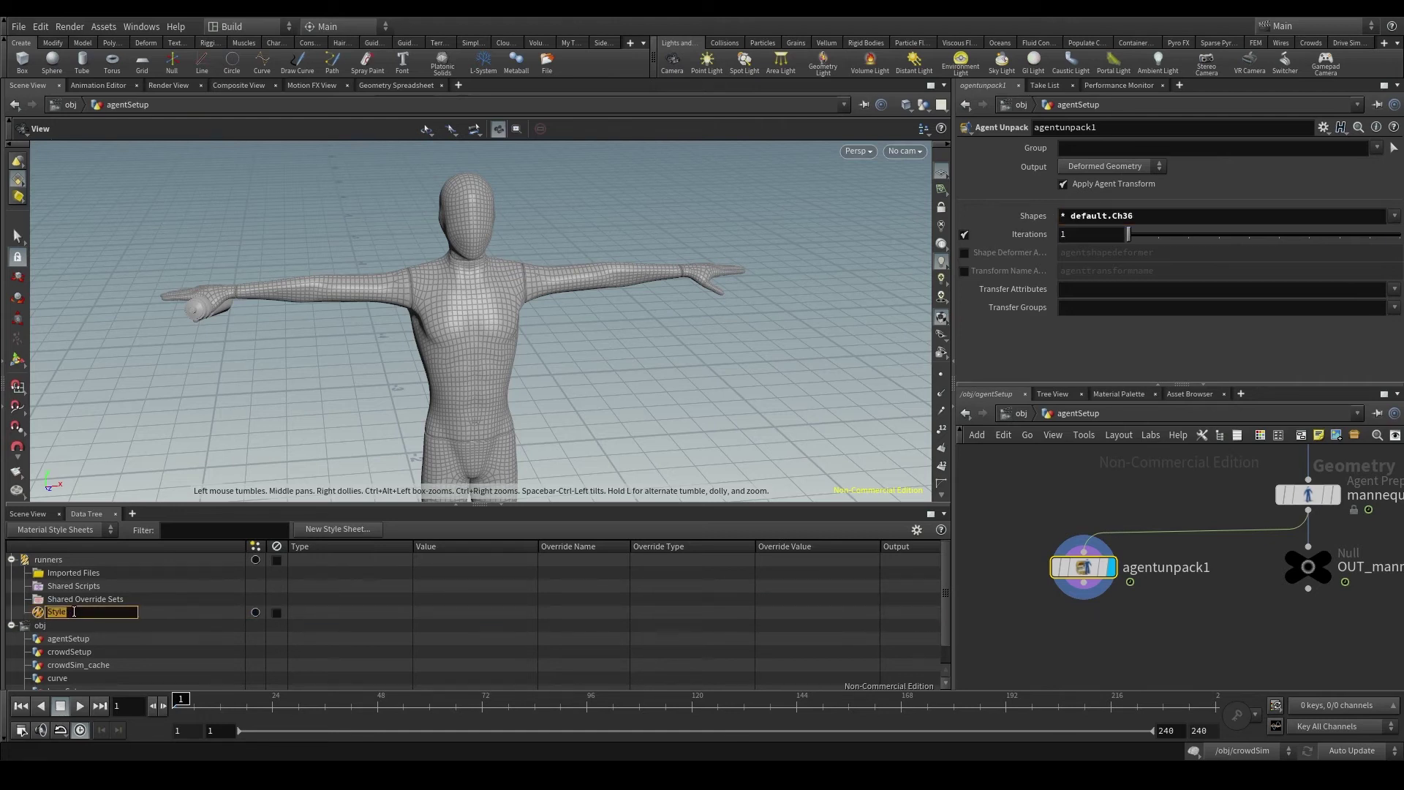
key("ctrl+v")
key("Return")
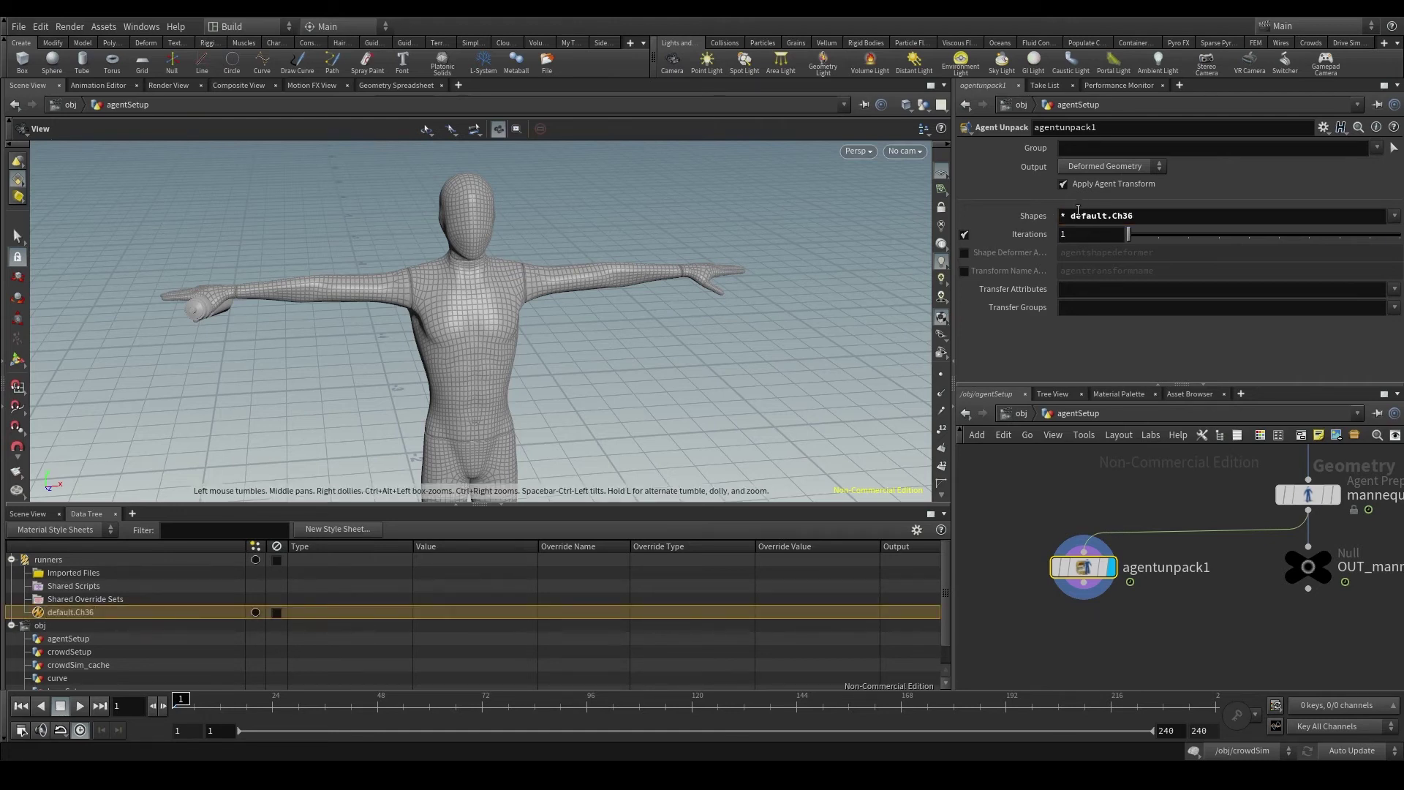
Remove default.Ch36 from agentunpack1's Shapes field so it reads just *
left_click_drag(1071, 213, 1137, 216)
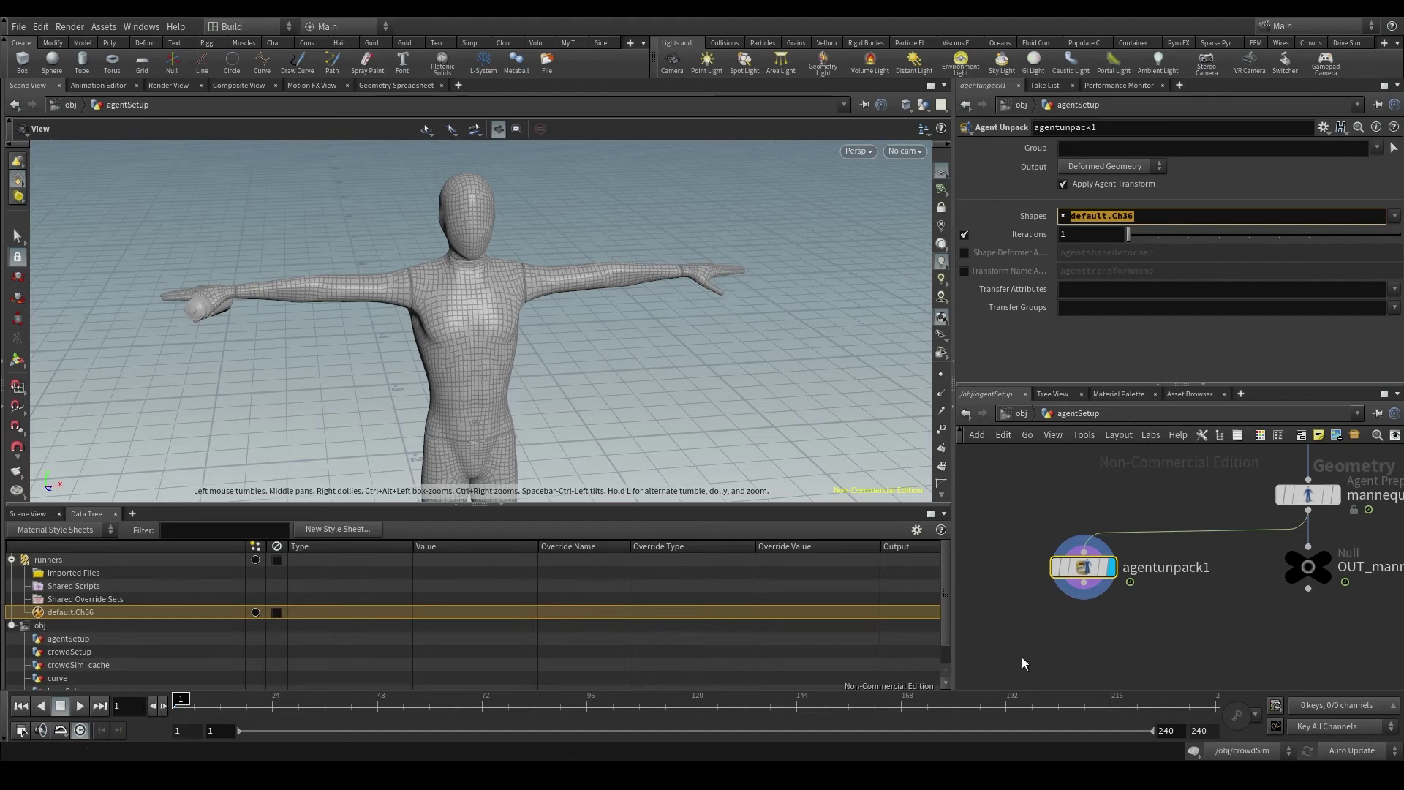
mouse_move(1085, 569)
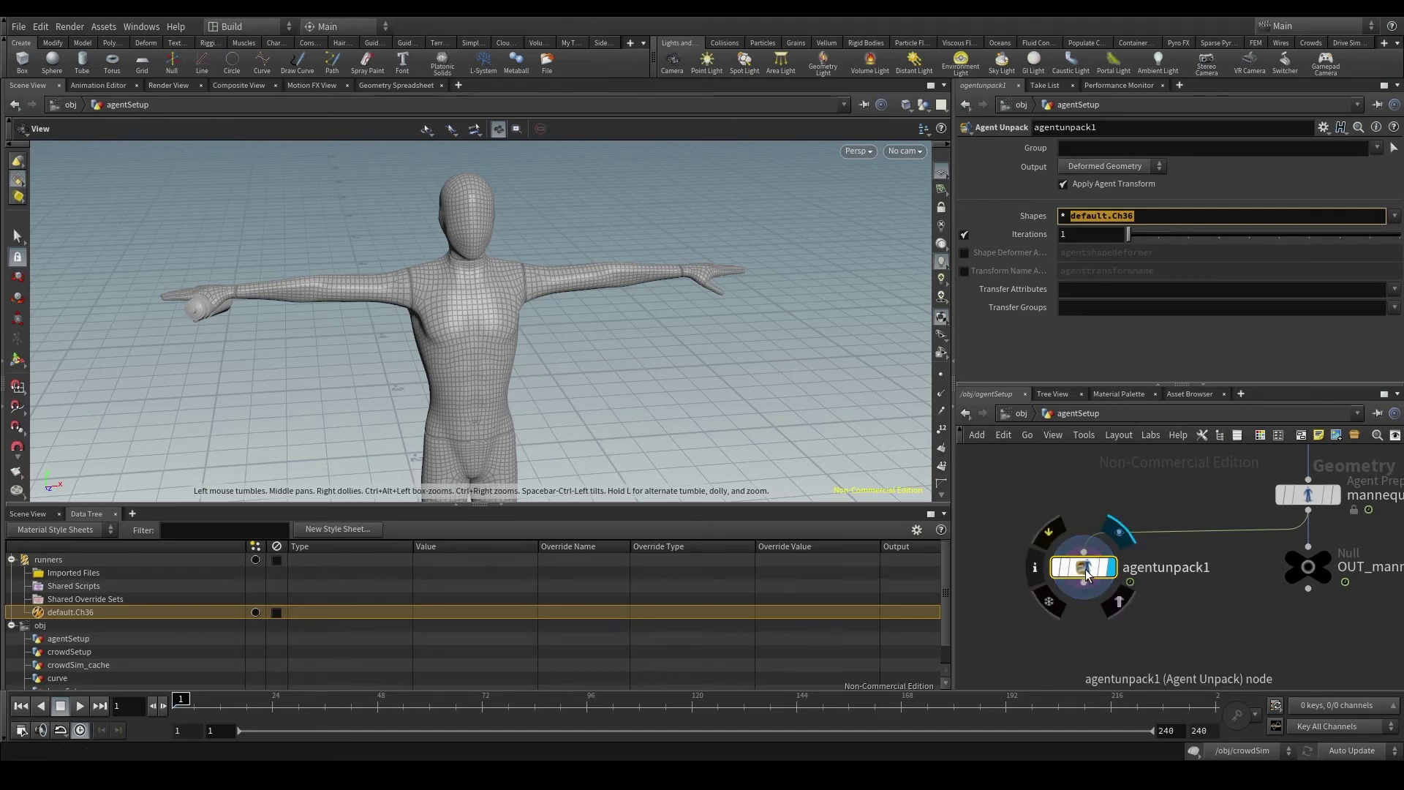
key("BackSpace")
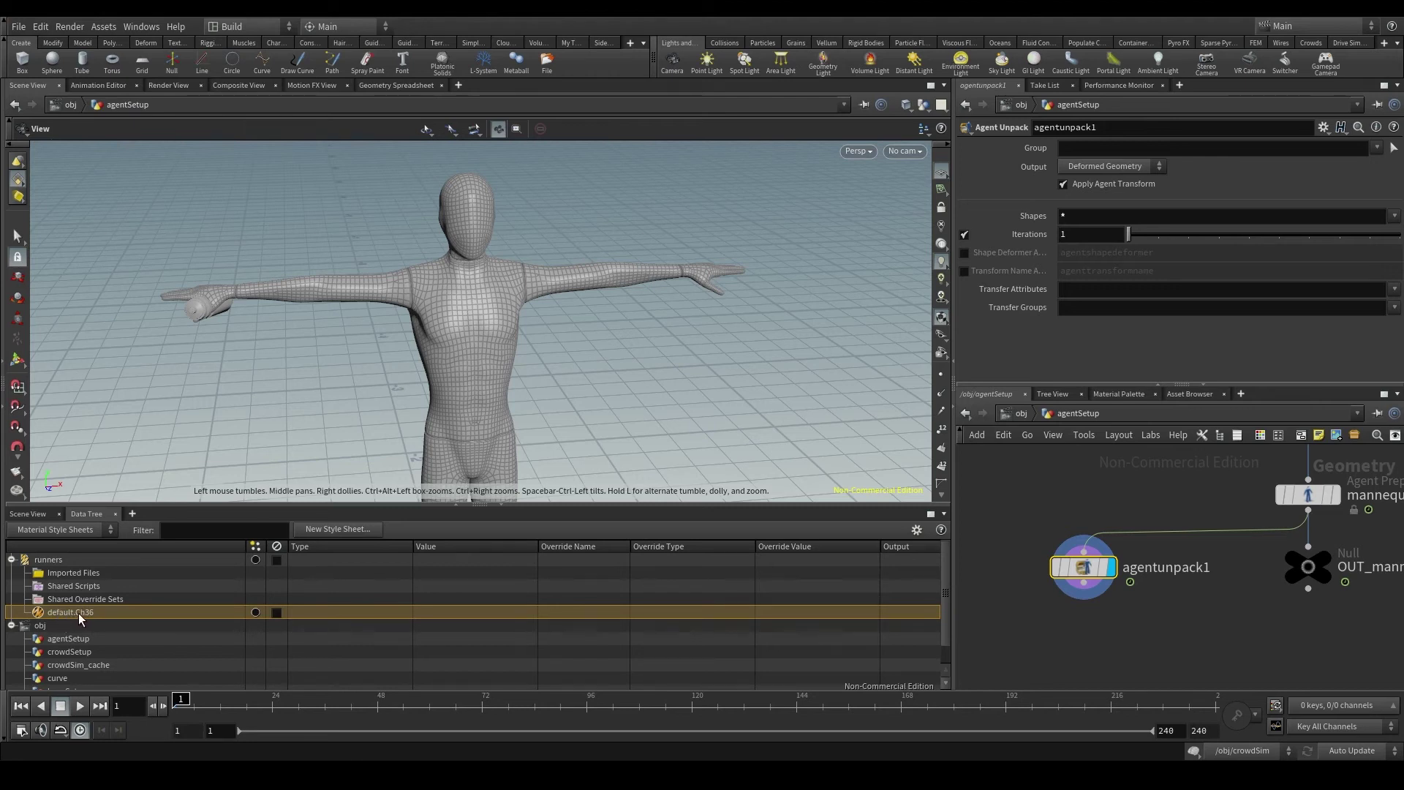
scroll(461, 316, "down", 5)
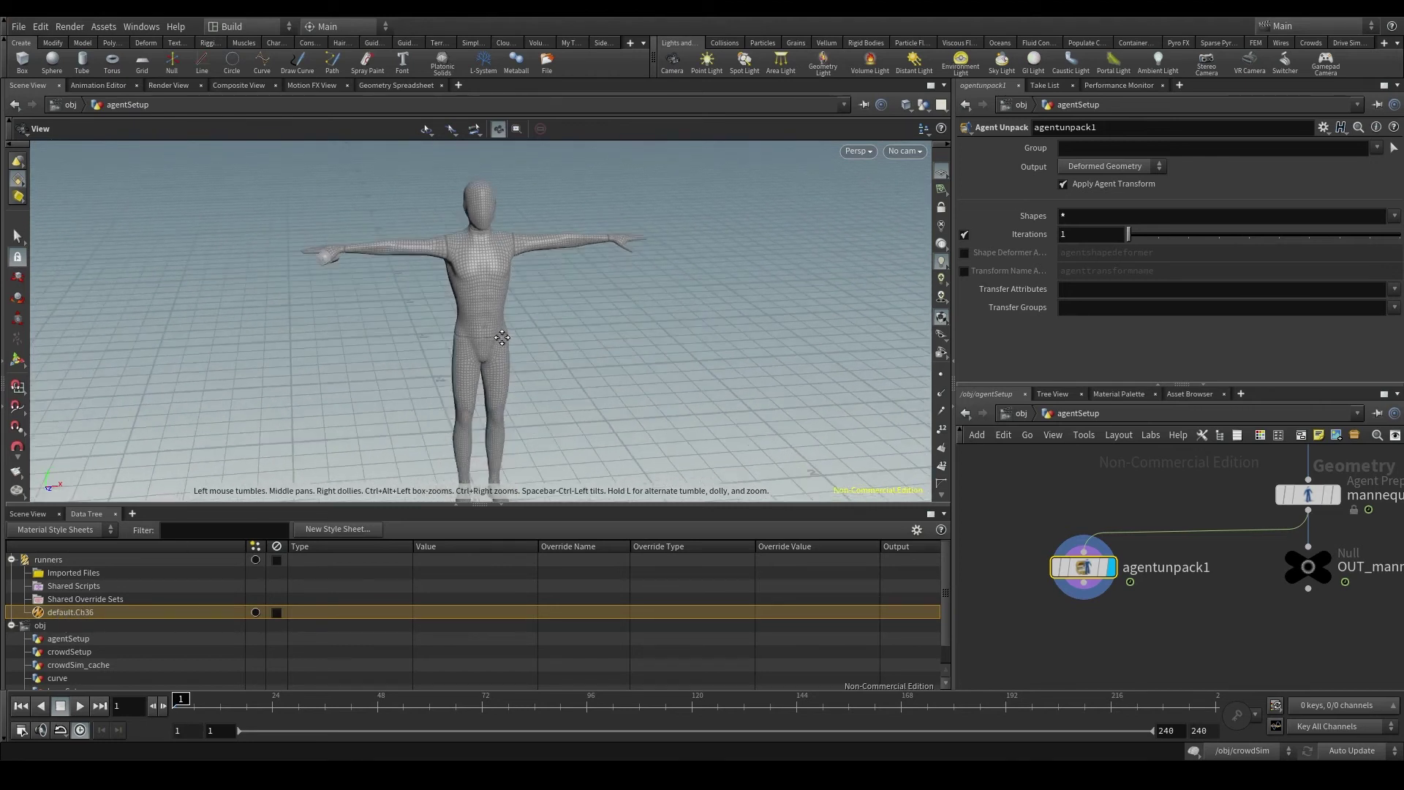
left_click_drag(509, 321, 456, 286)
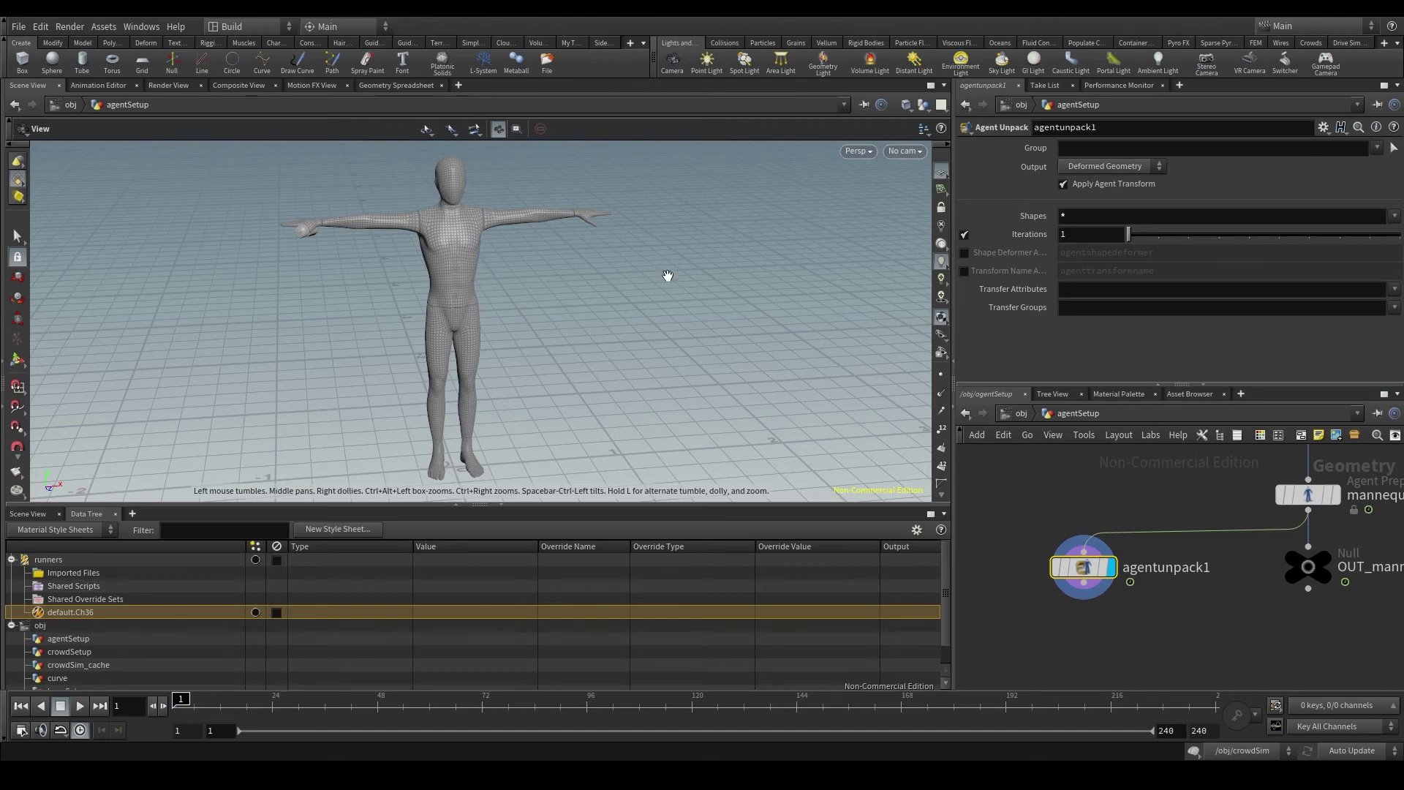
Add a Target under the default.Ch36 style entry, keeping its type as Primitive
right_click(97, 613)
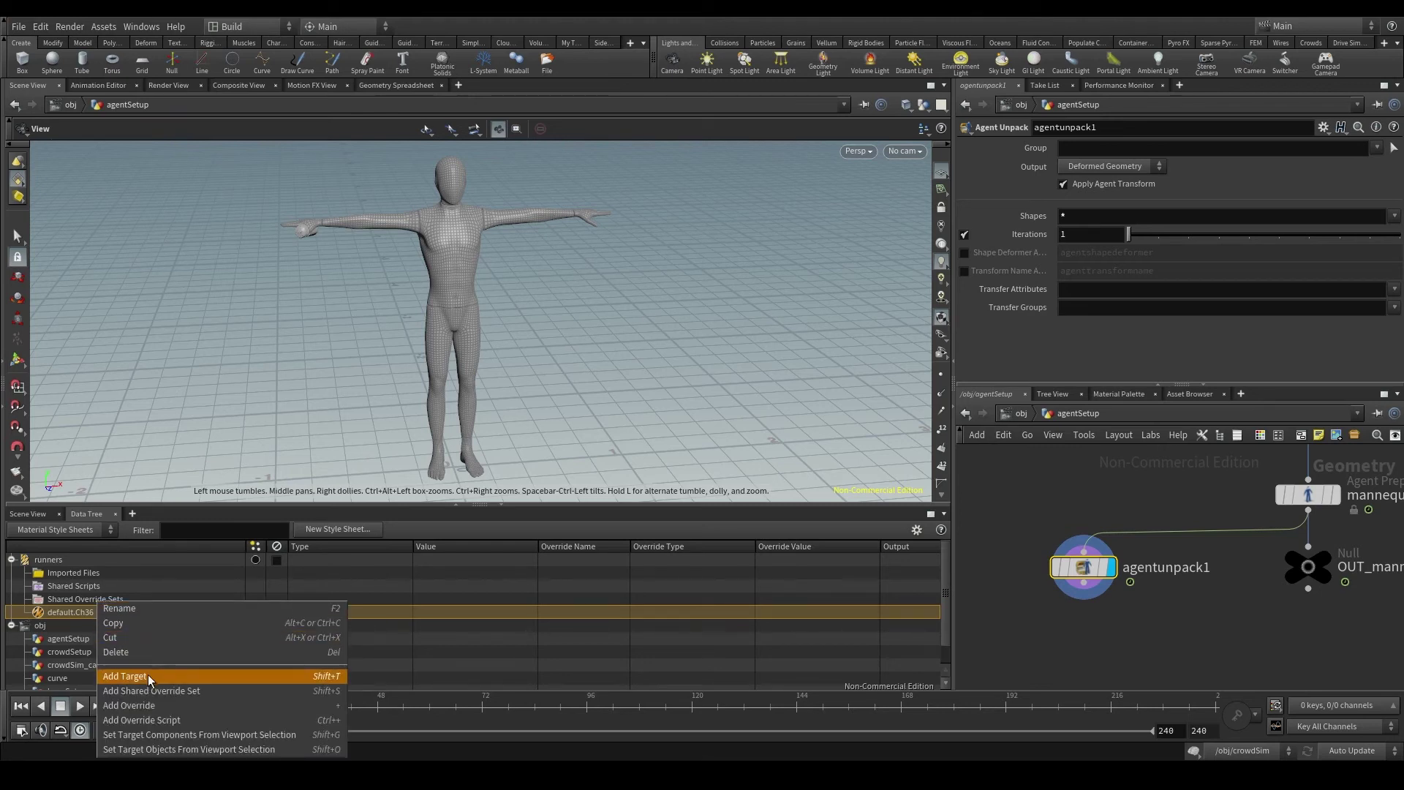
left_click(148, 675)
left_click(94, 589)
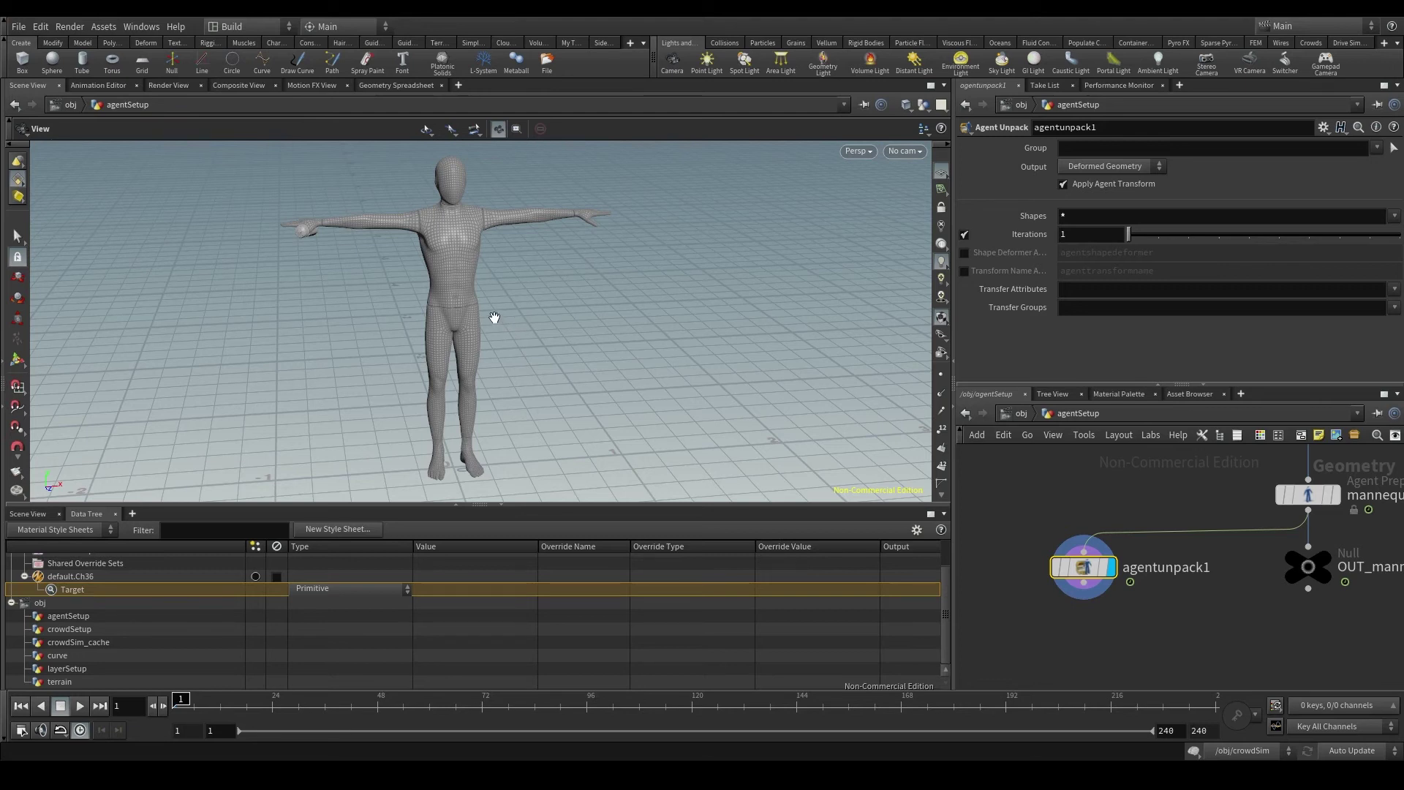
left_click(331, 590)
left_click(327, 590)
left_click(156, 572)
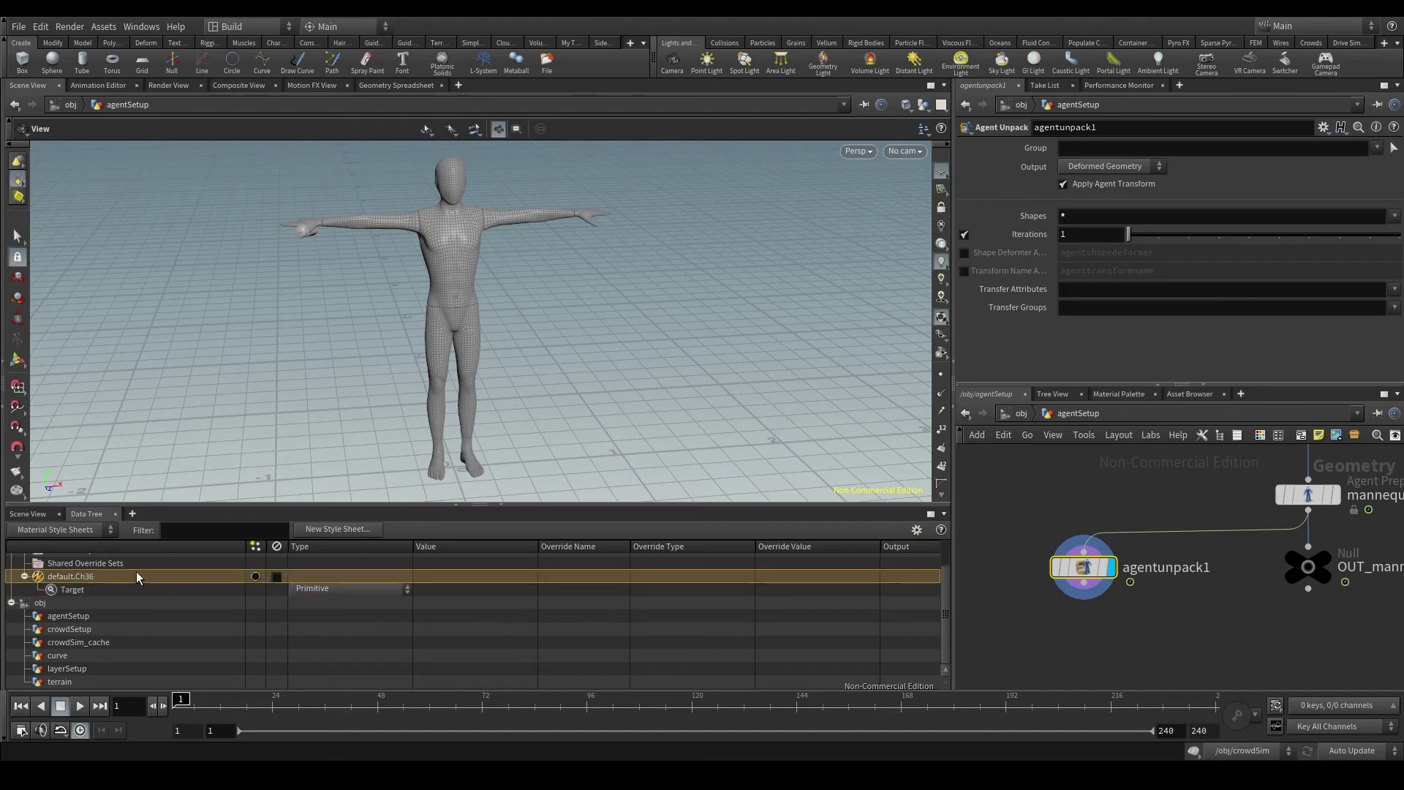
scroll(206, 582, "up", 1)
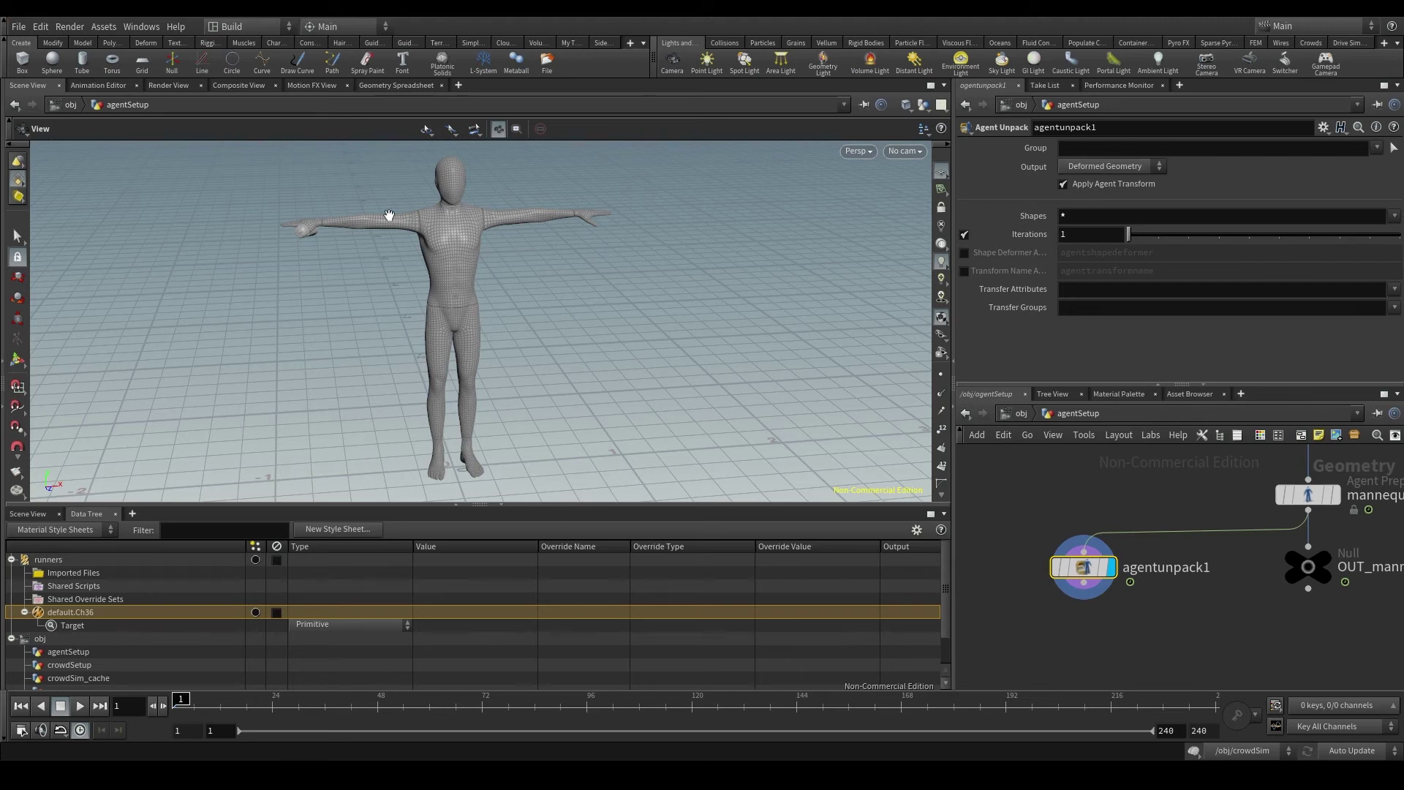
Add a Primitive Sub-target under default.Ch36's Target and check agentunpack1's shape names
left_click(79, 627)
right_click(108, 624)
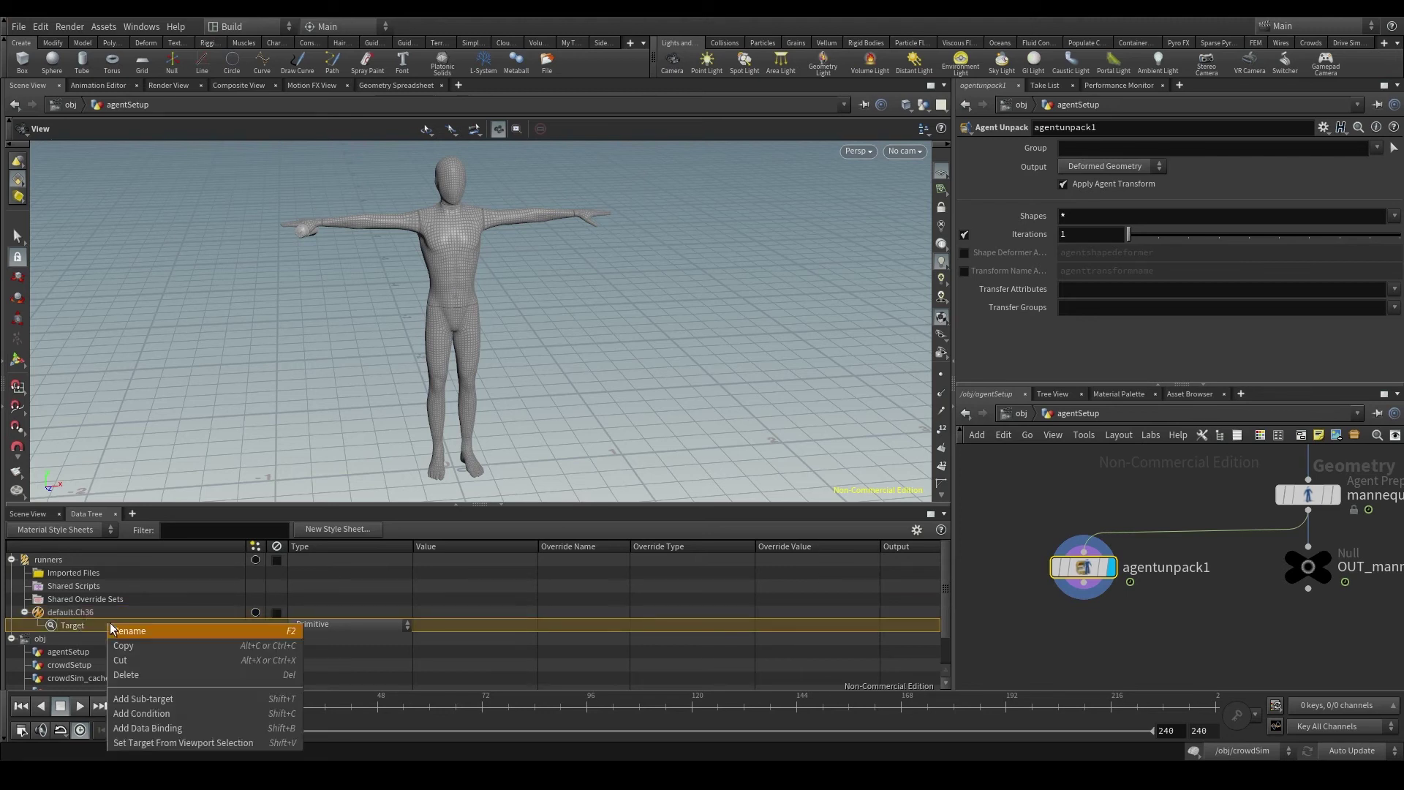
left_click(182, 700)
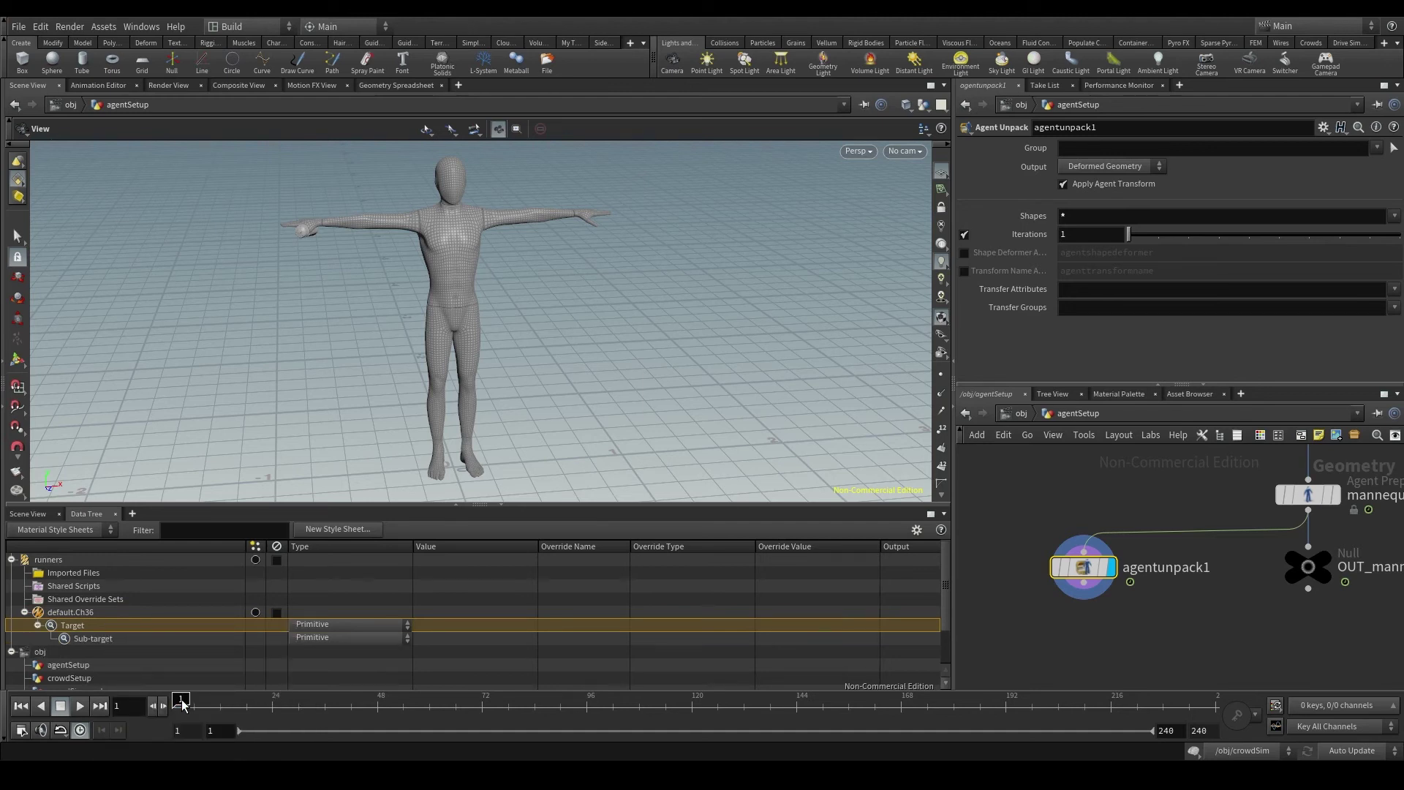
left_click(146, 640)
scroll(146, 642, "down", 1)
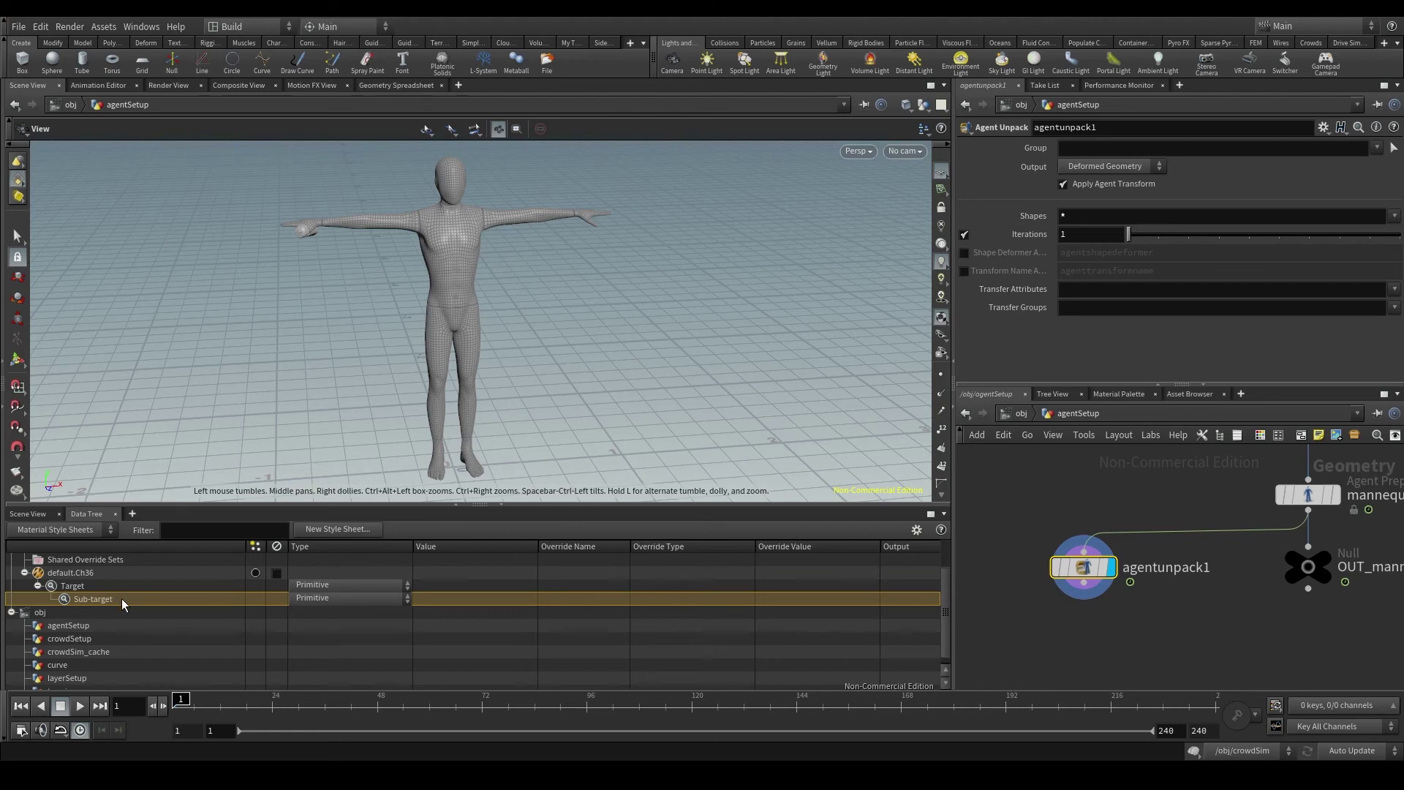
left_click(1394, 216)
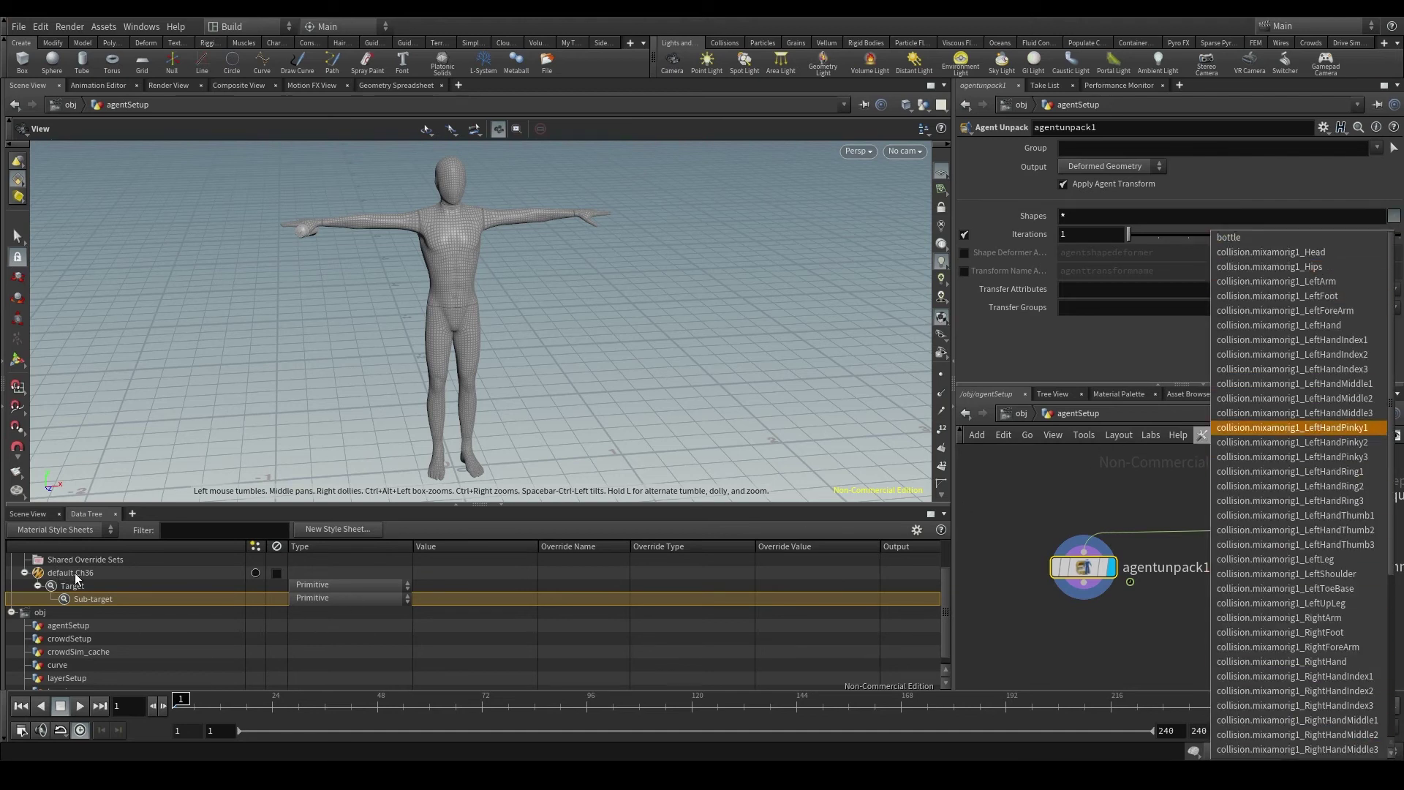
left_click(117, 597)
Add a Condition under the Sub-target and set its type to Agent Shape
right_click(118, 598)
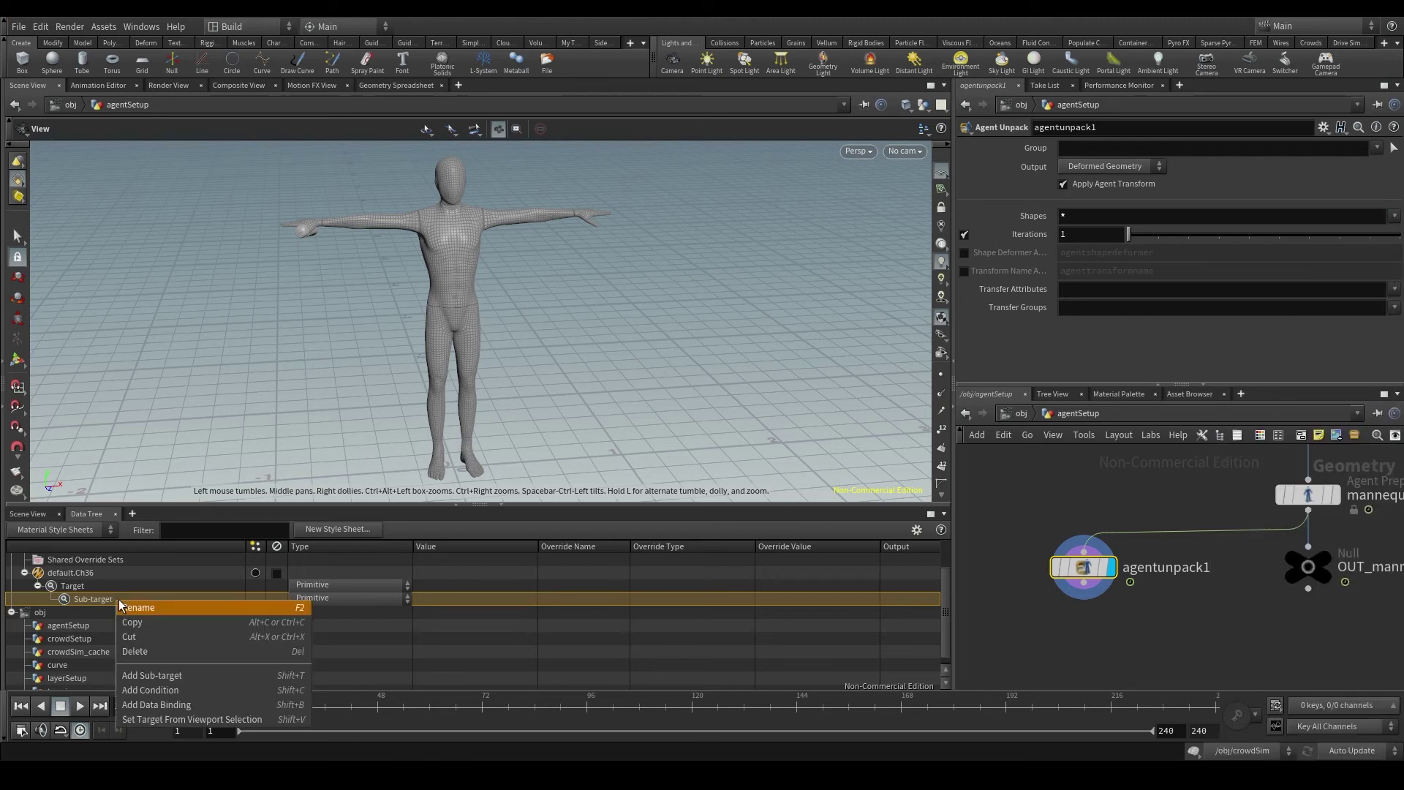
left_click(185, 689)
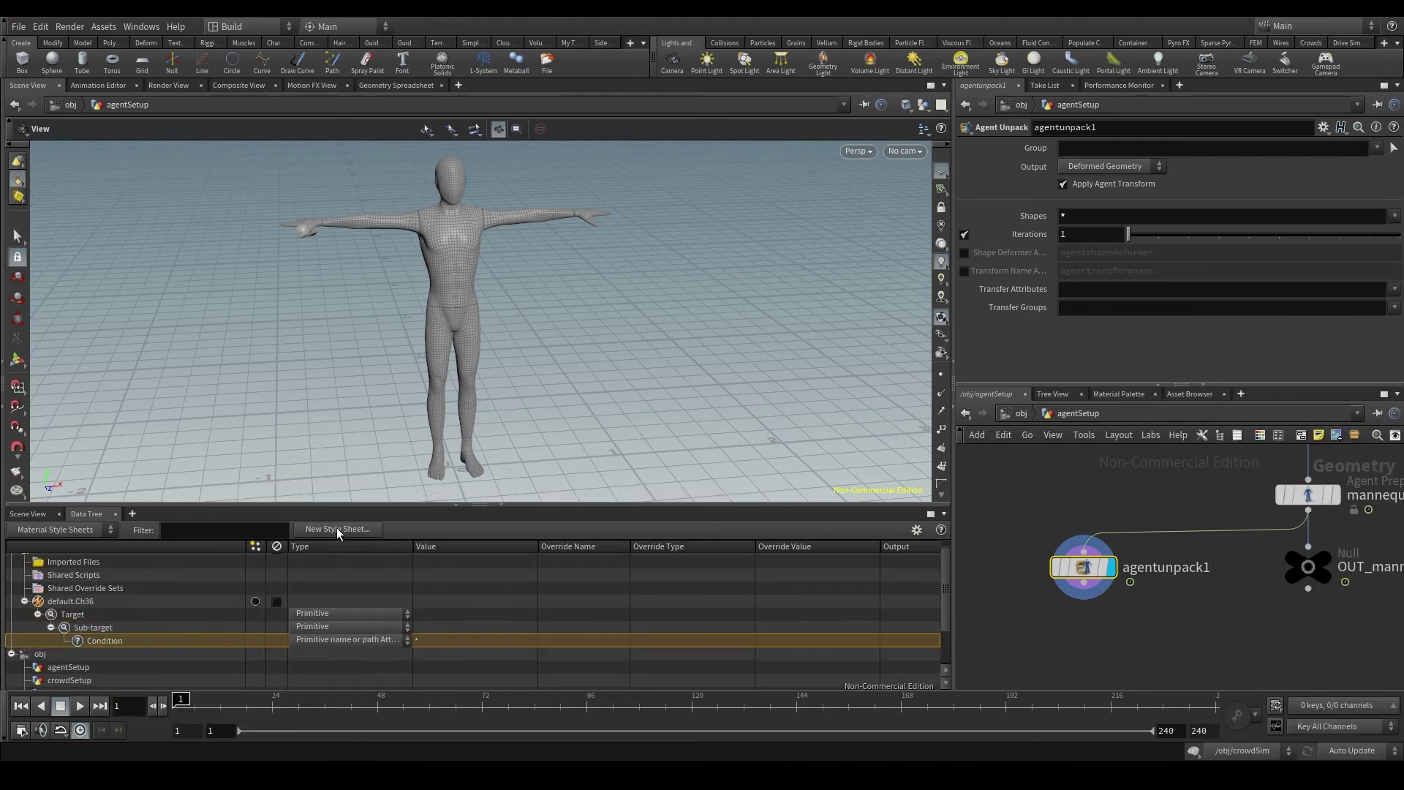
scroll(367, 578, "down", 1)
left_click(361, 602)
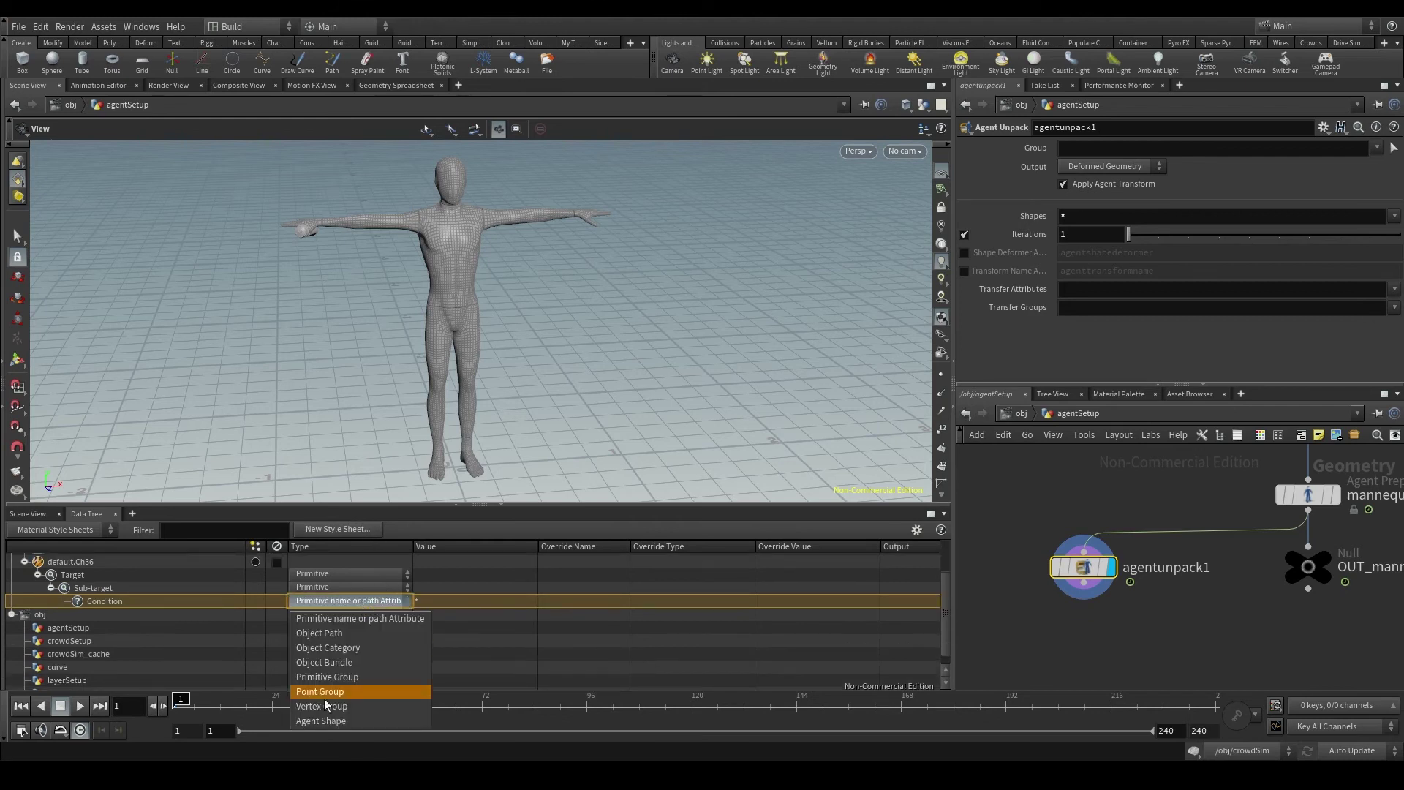
left_click(370, 720)
double_click(448, 599)
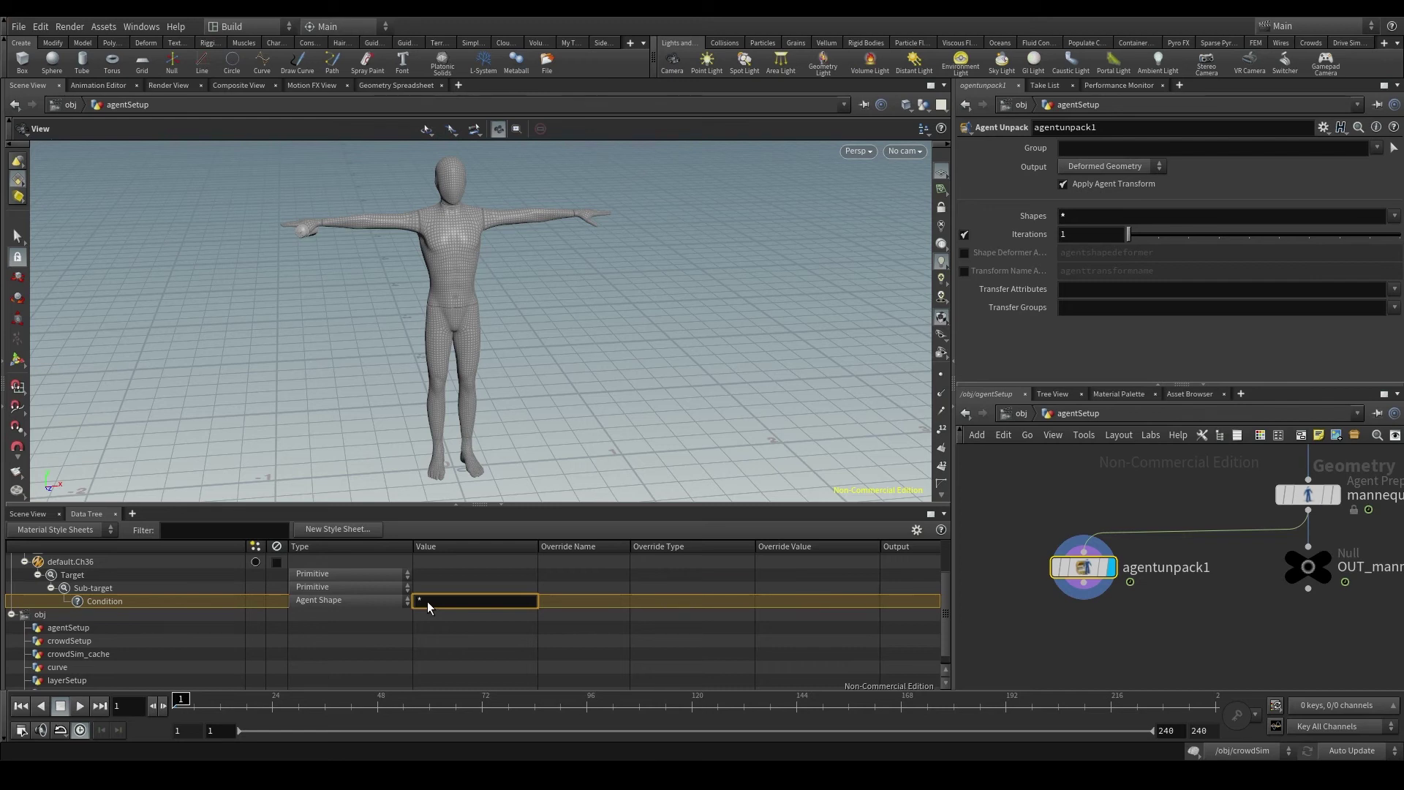
Set the condition's value to default.Ch36, copied from the style entry name
left_click(86, 563)
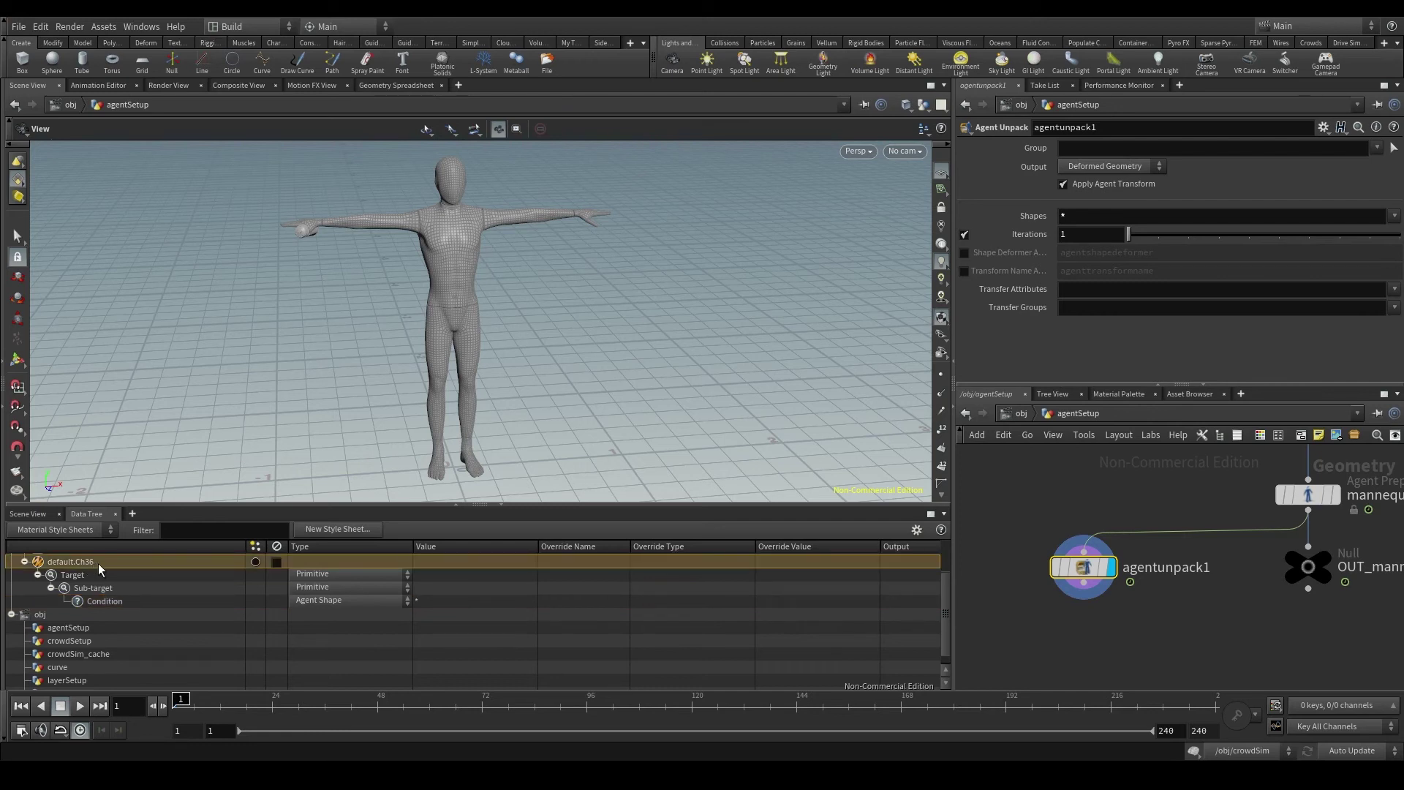
left_click(98, 563)
key("ctrl+c")
double_click(426, 600)
key("ctrl+v")
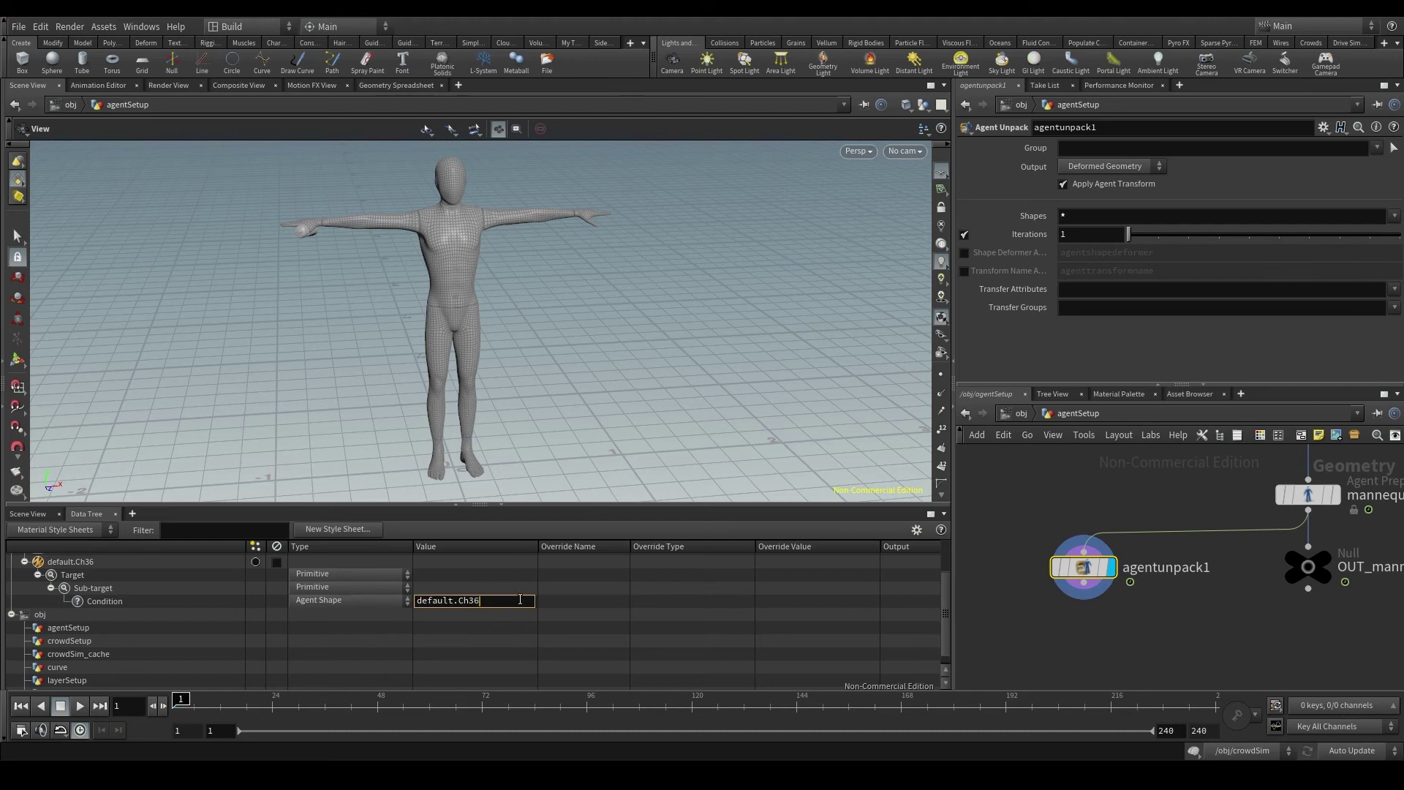
key("Return")
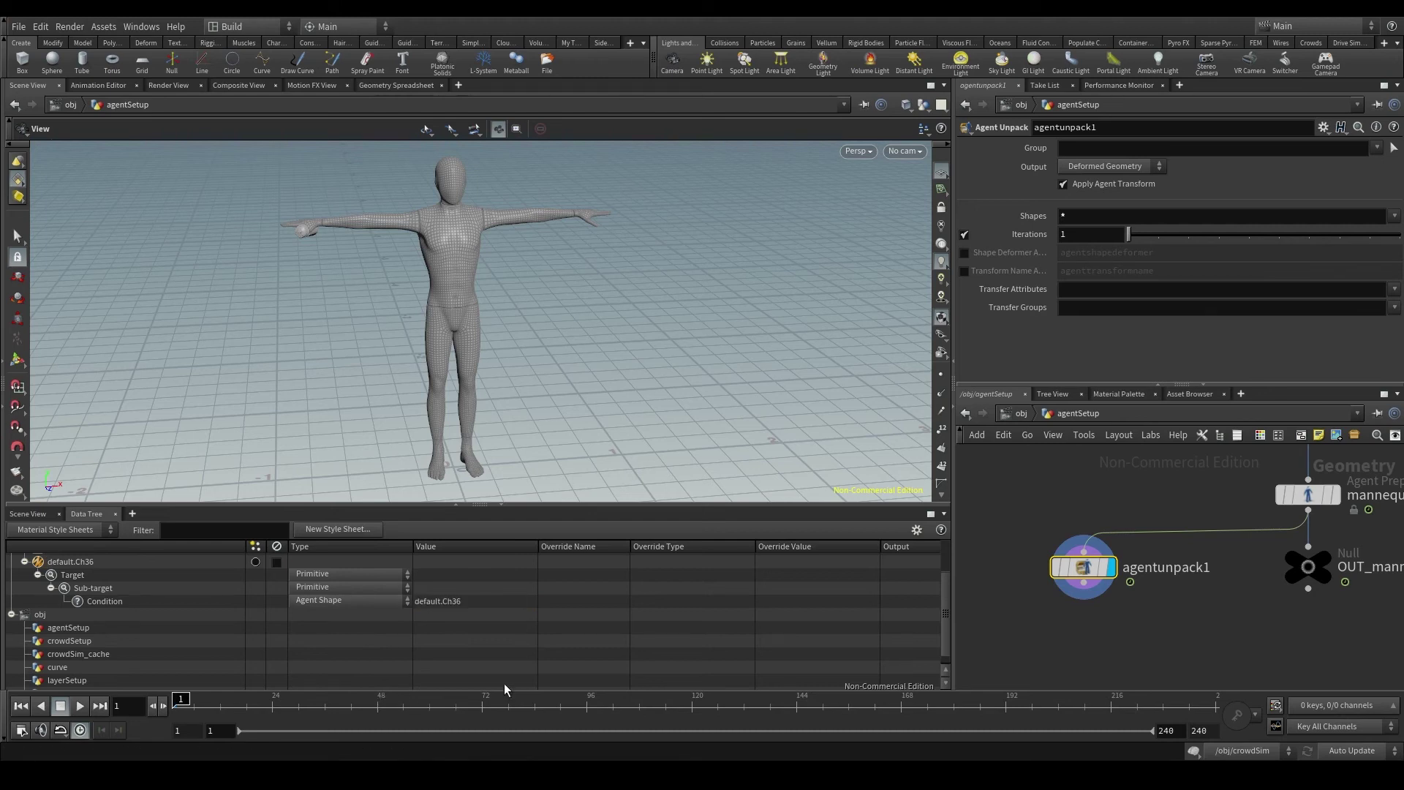
Switch the network view from obj to the empty mat network
scroll(556, 651, "up", 2)
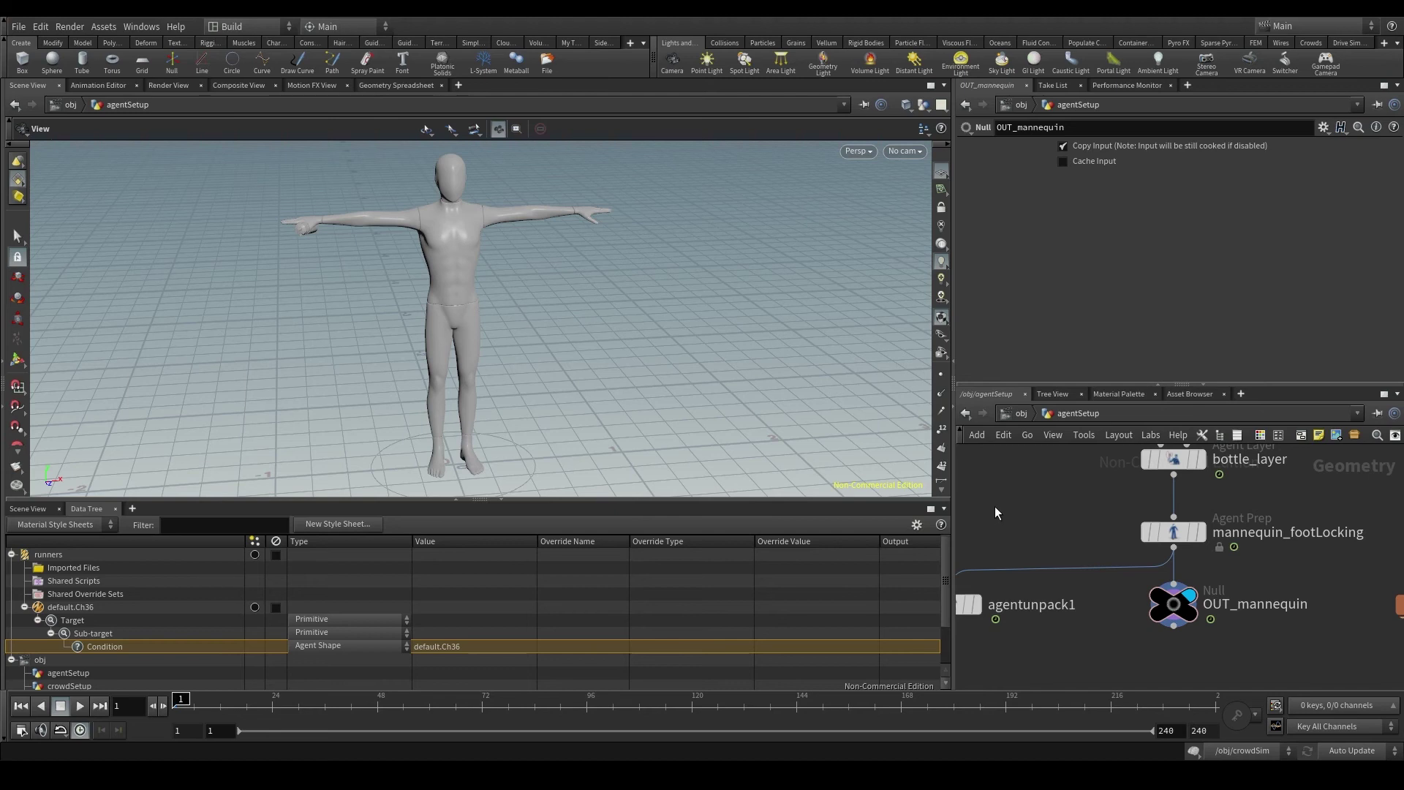
left_click(1027, 415)
left_click(1042, 414)
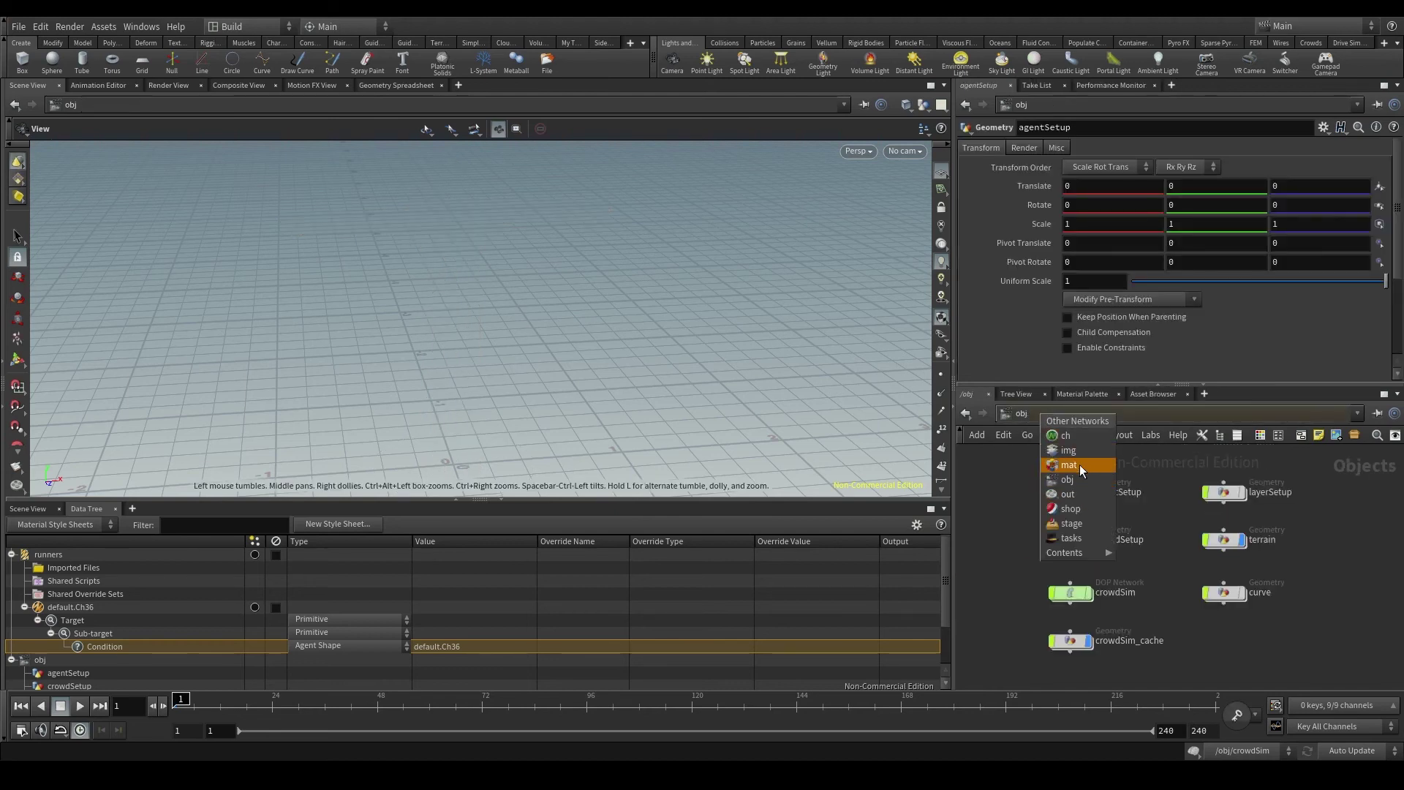
left_click(1078, 464)
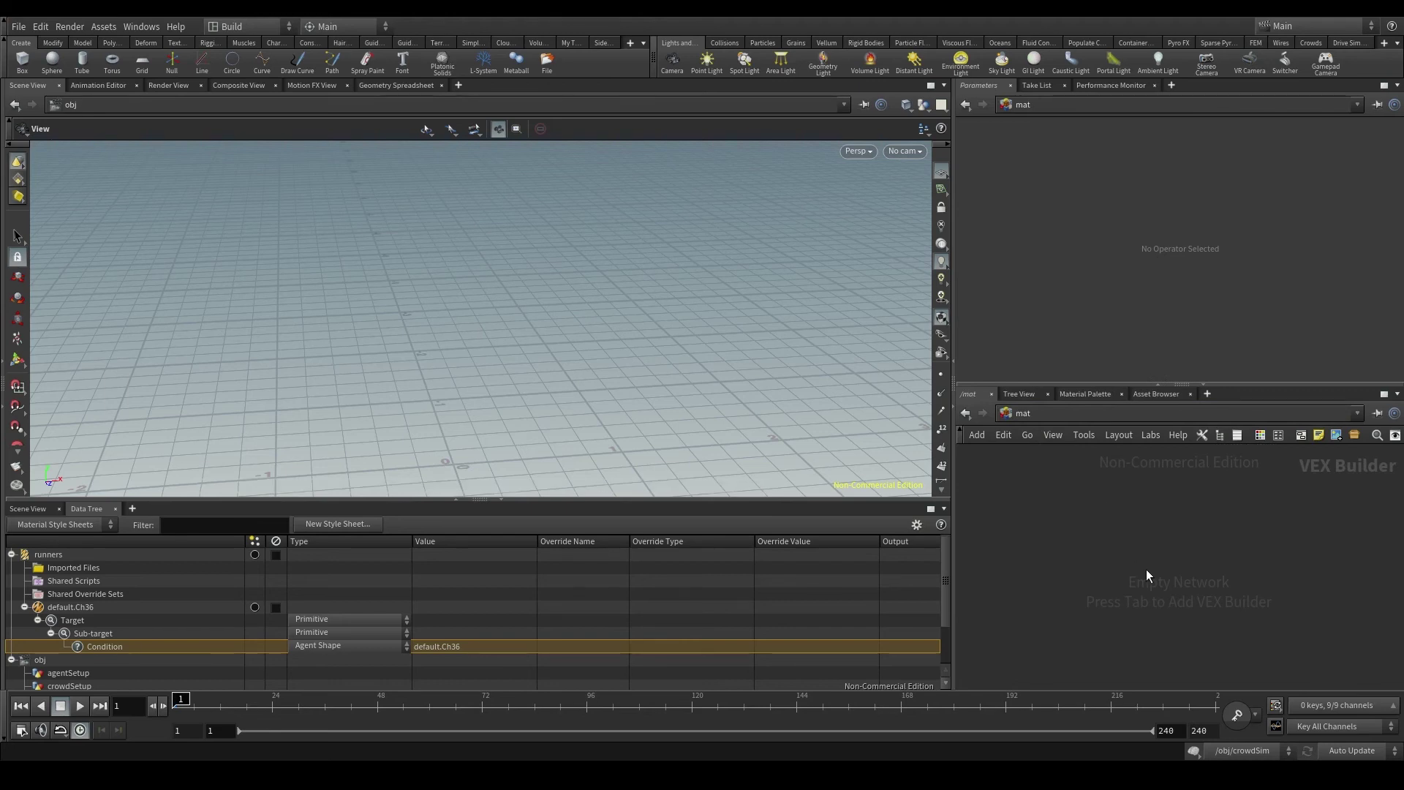
Create a Principled Shader in /mat and enable Use Texture for its Base Color
key("Tab")
type("principl")
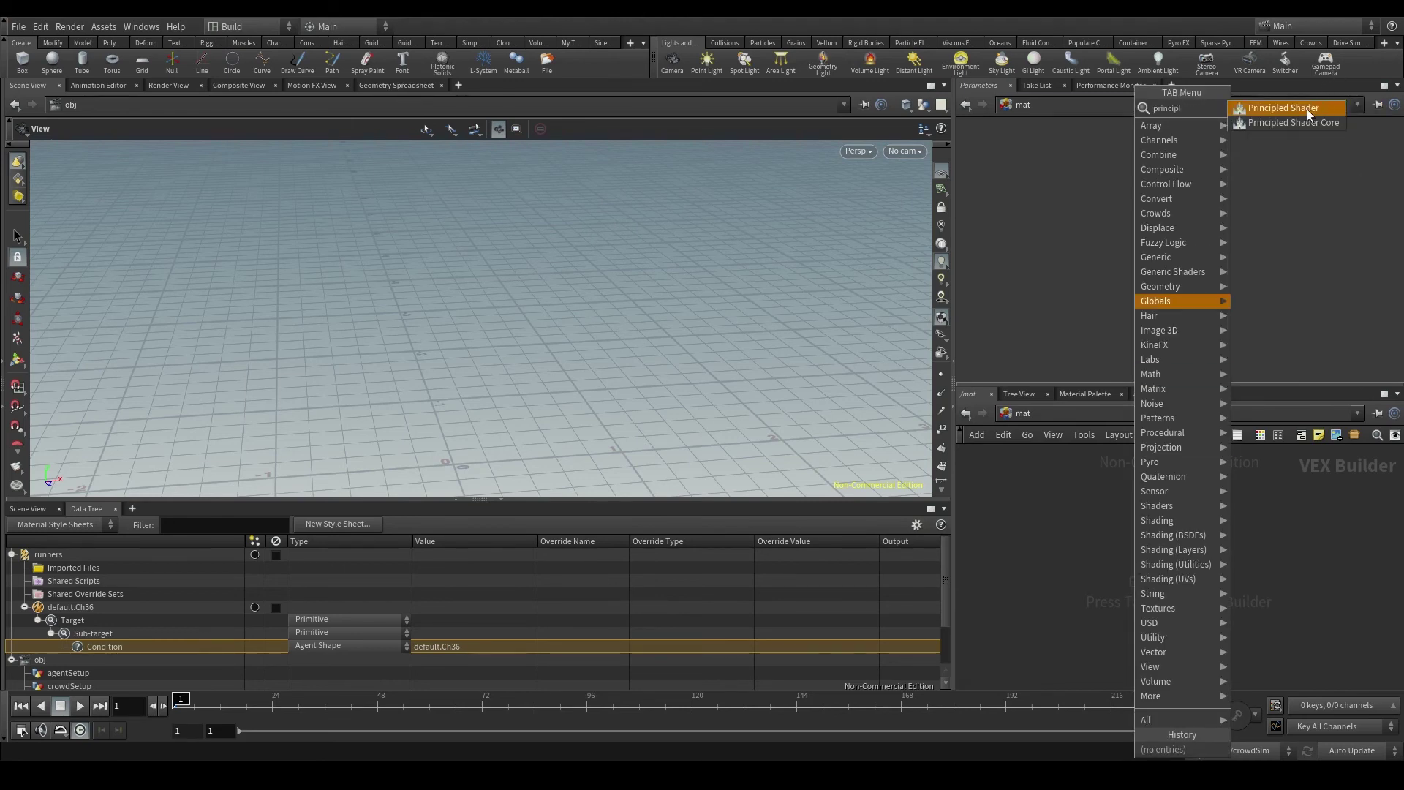
left_click(1306, 109)
left_click(1160, 468)
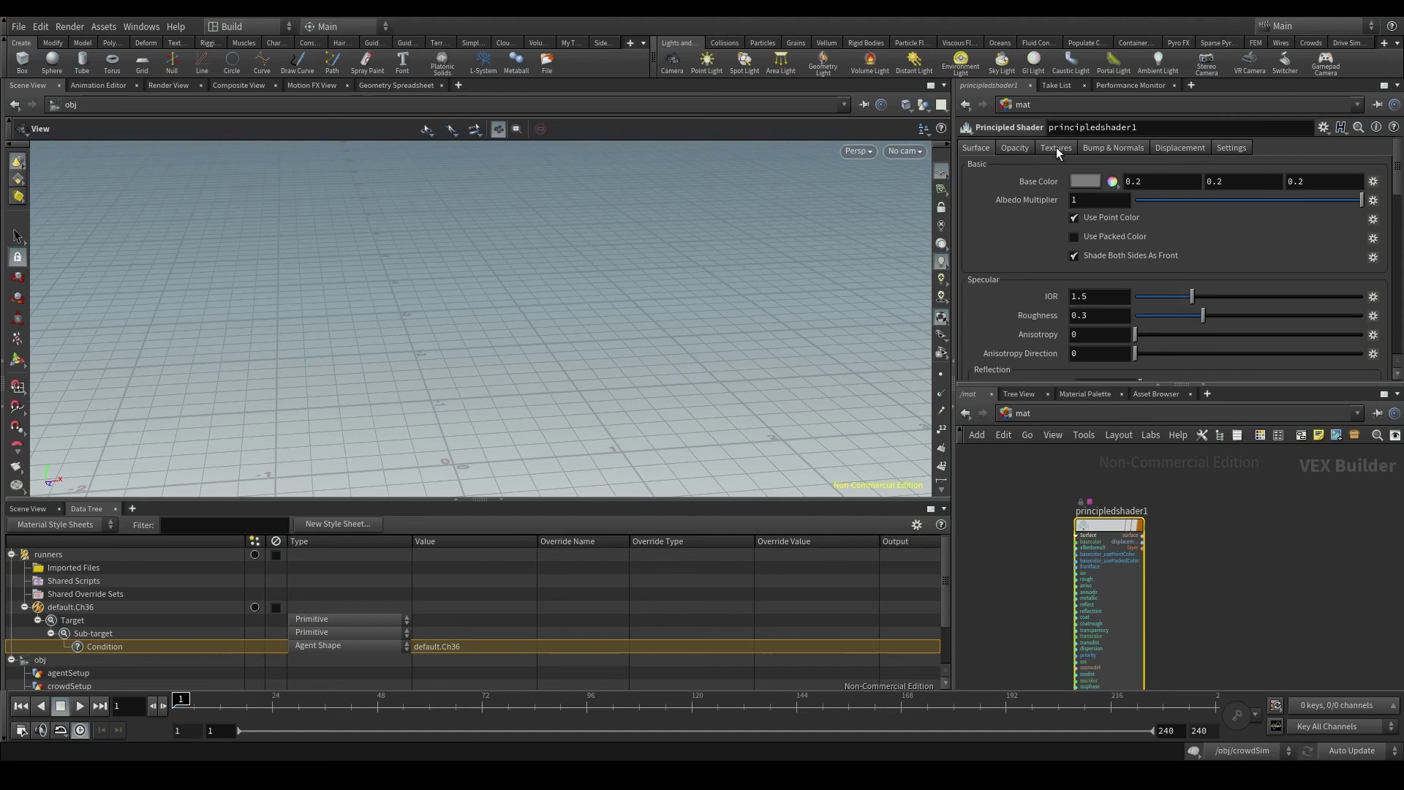
left_click(1056, 149)
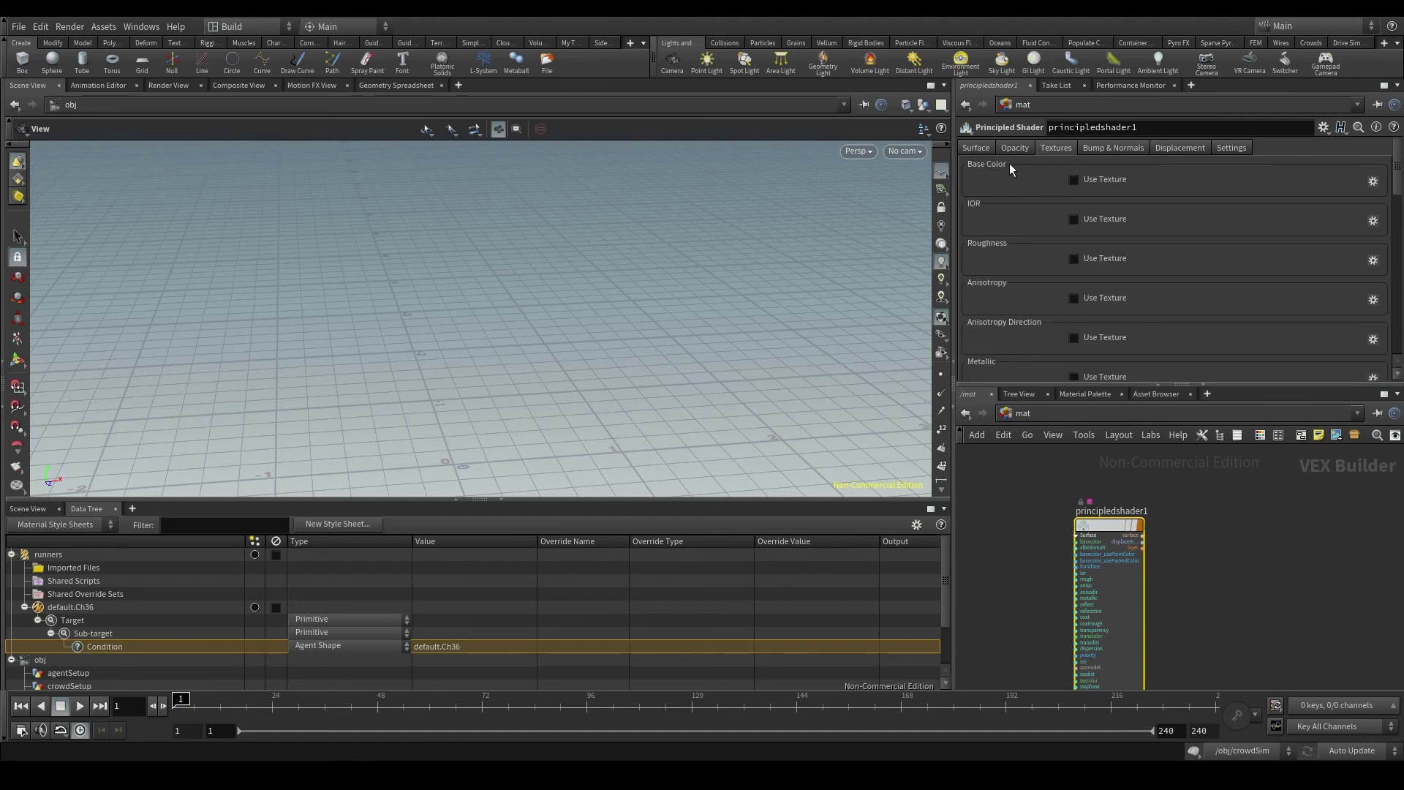
left_click(1100, 180)
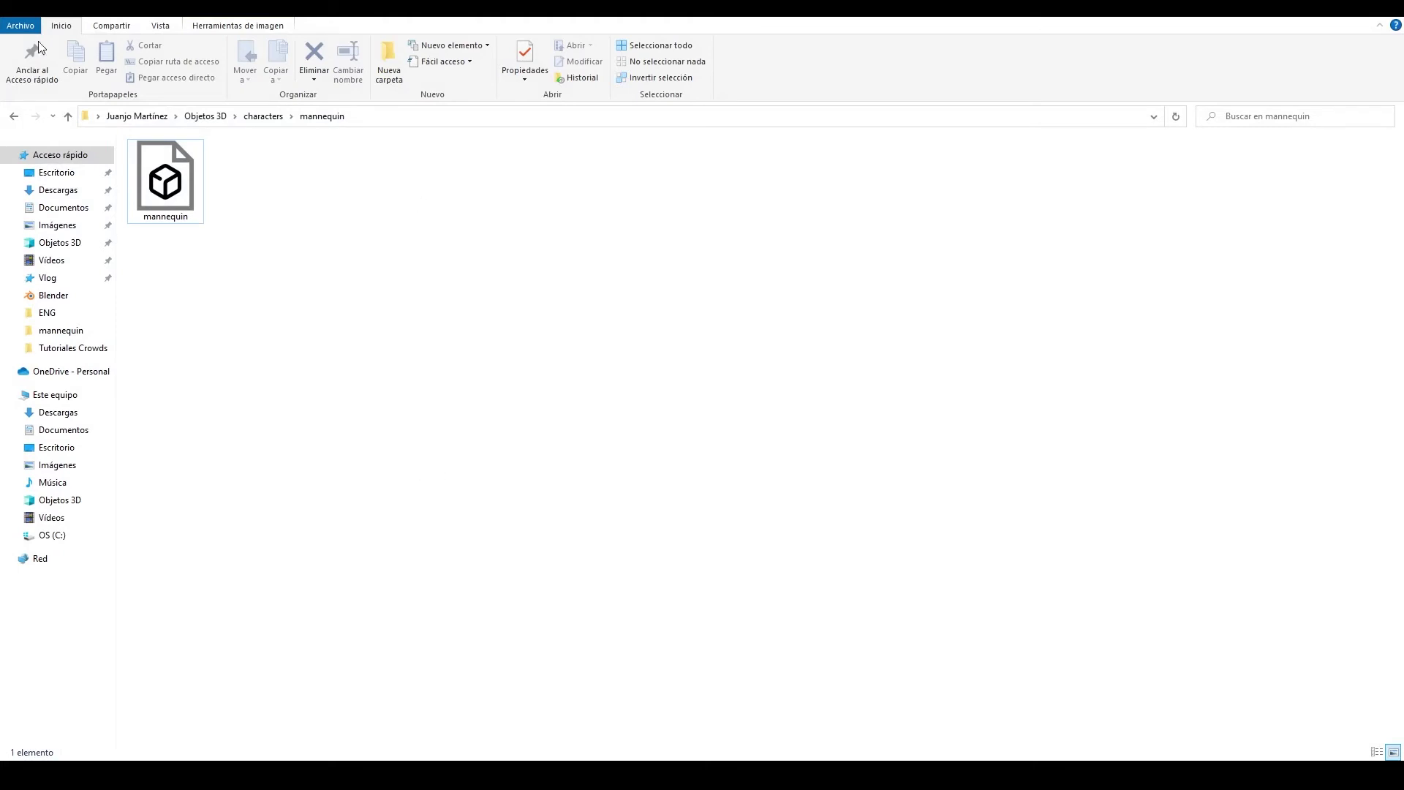
Select the mannequin file in characters > mannequin to see its 33,4 MB size
left_click(196, 218)
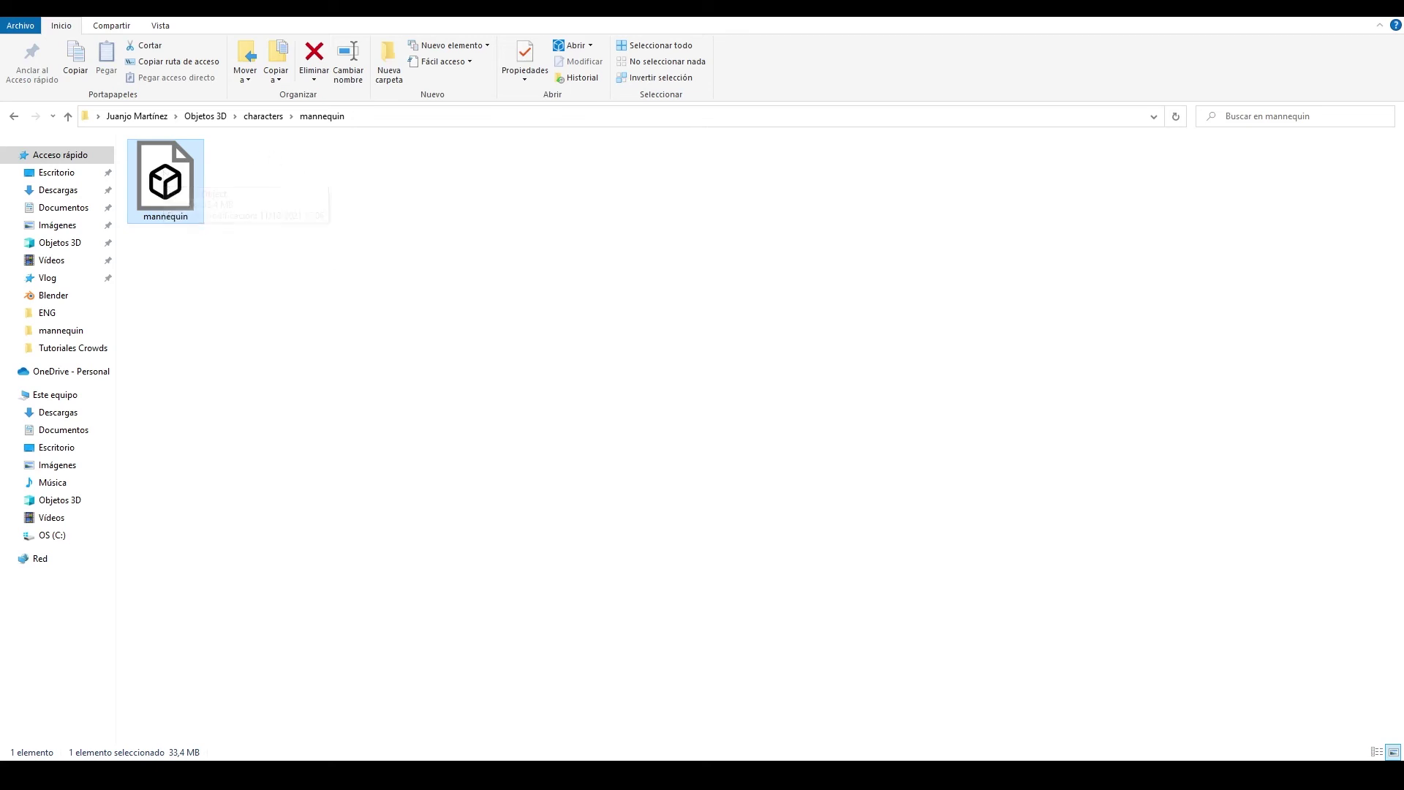
Back in Houdini, create a File node inside the agentSetup network at /obj
left_click(161, 713)
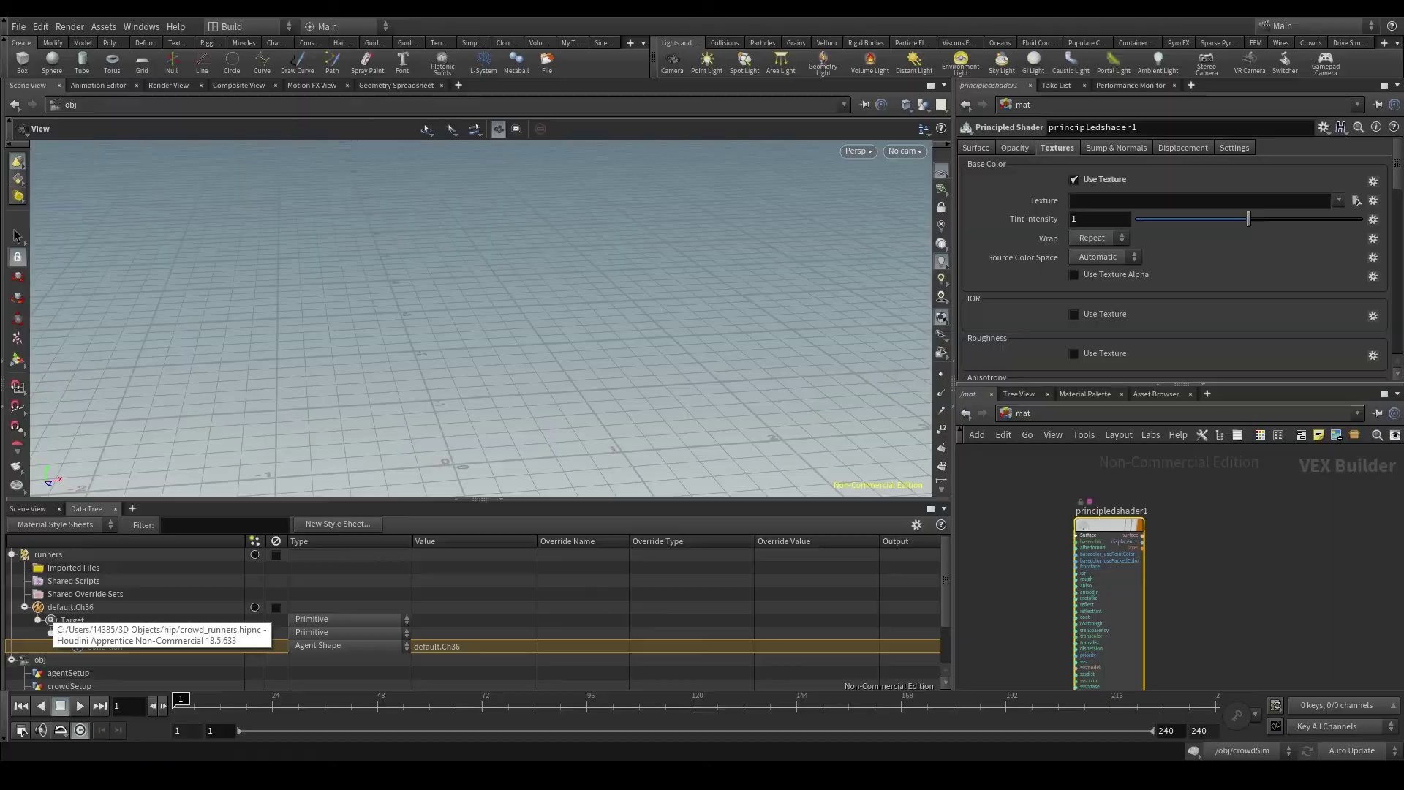
left_click(1030, 417)
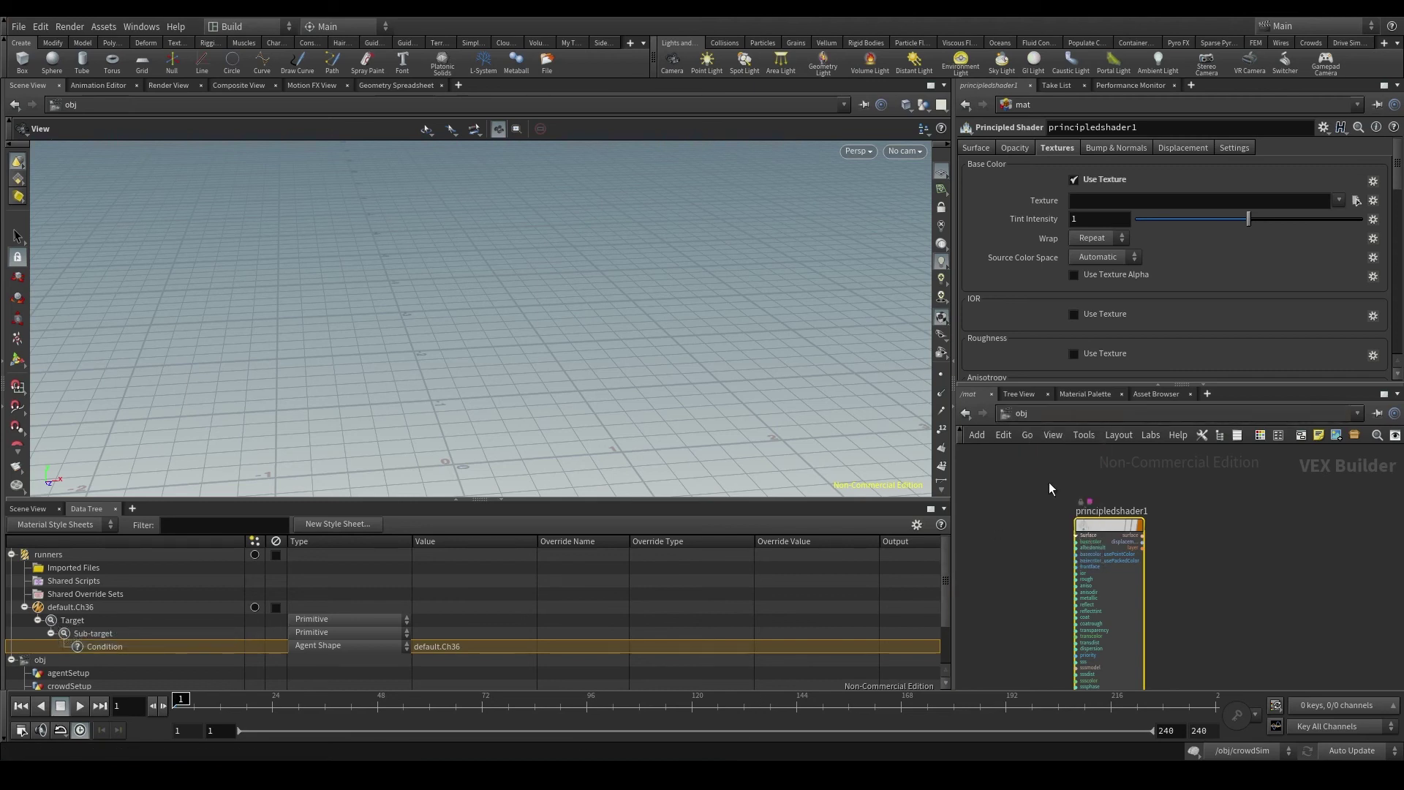
left_click(1049, 476)
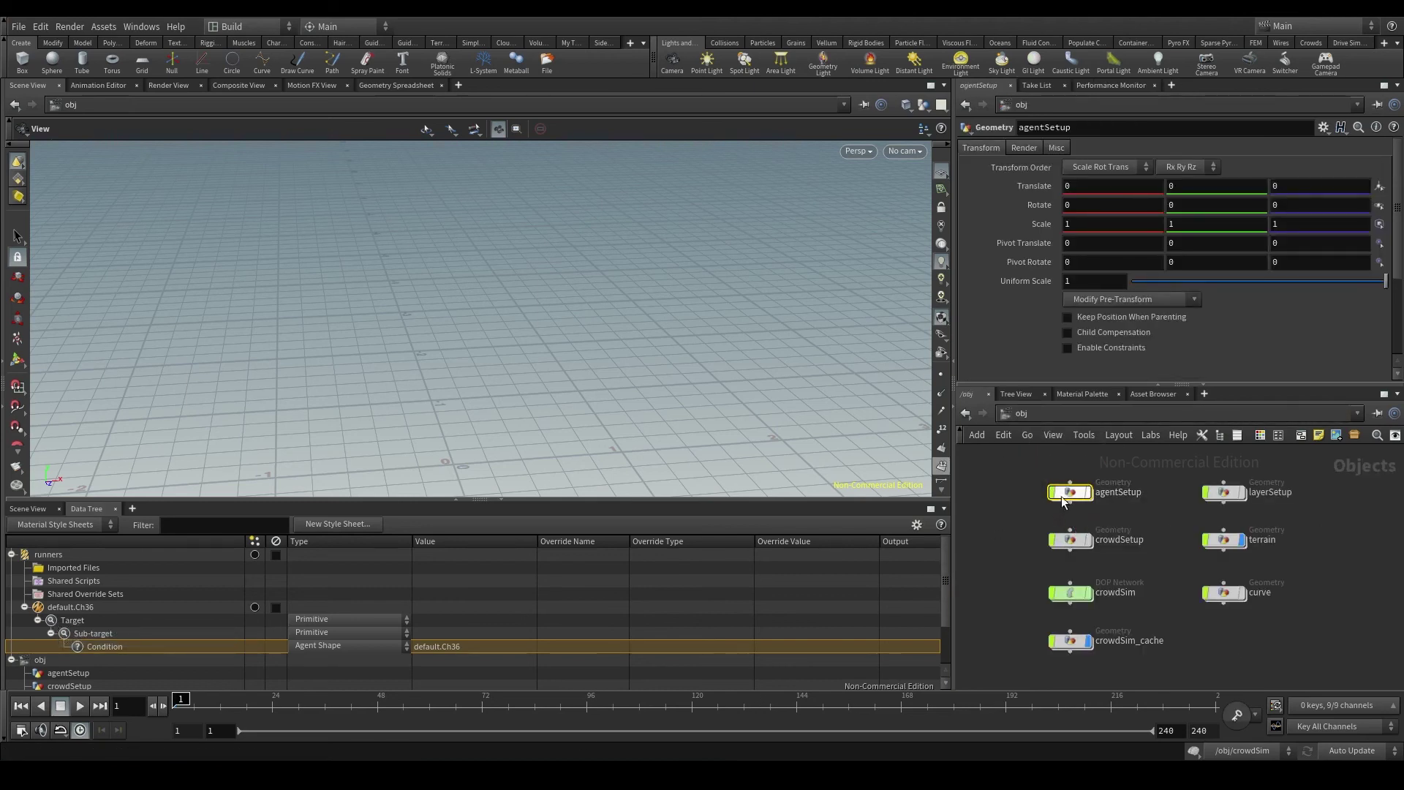
double_click(1065, 493)
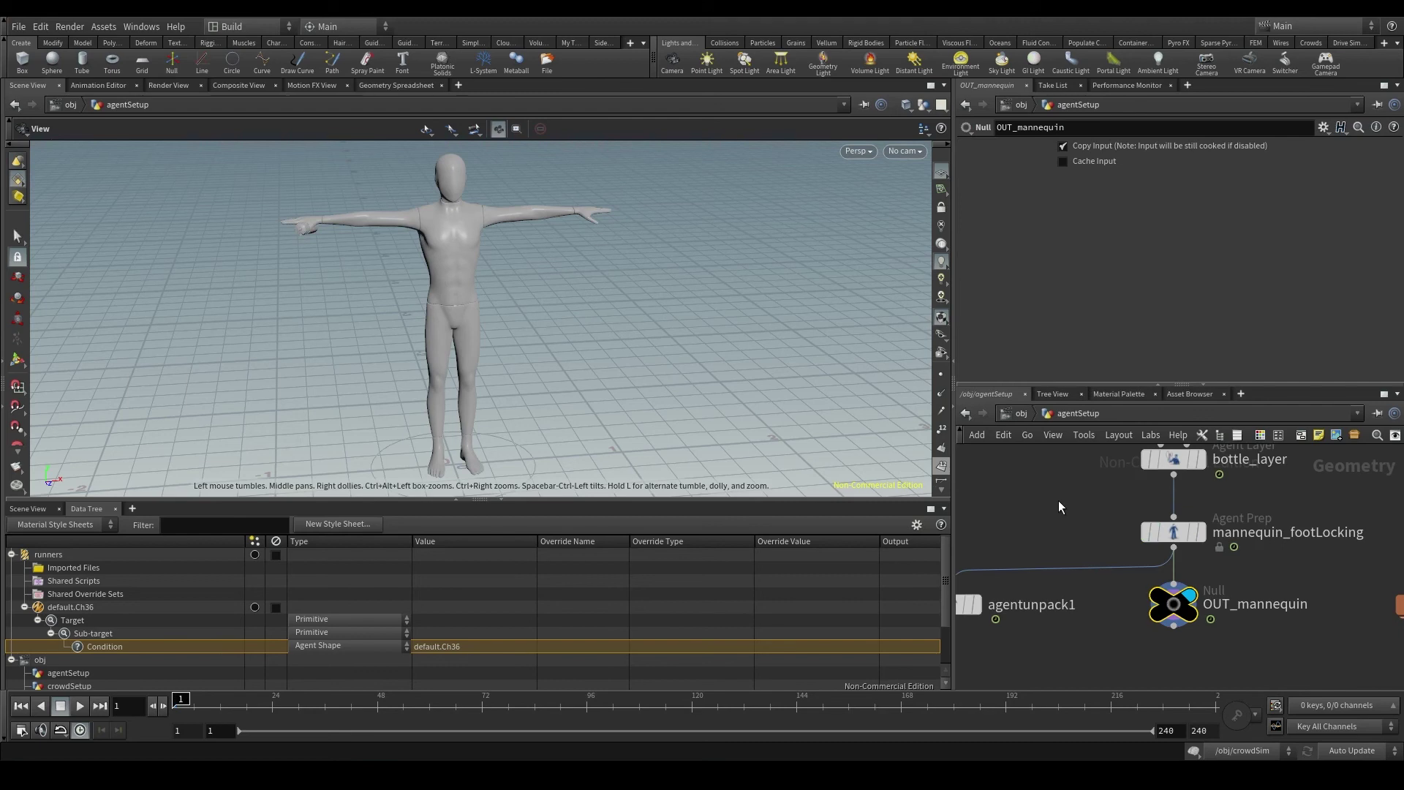
scroll(1091, 552, "down", 5)
key("Tab")
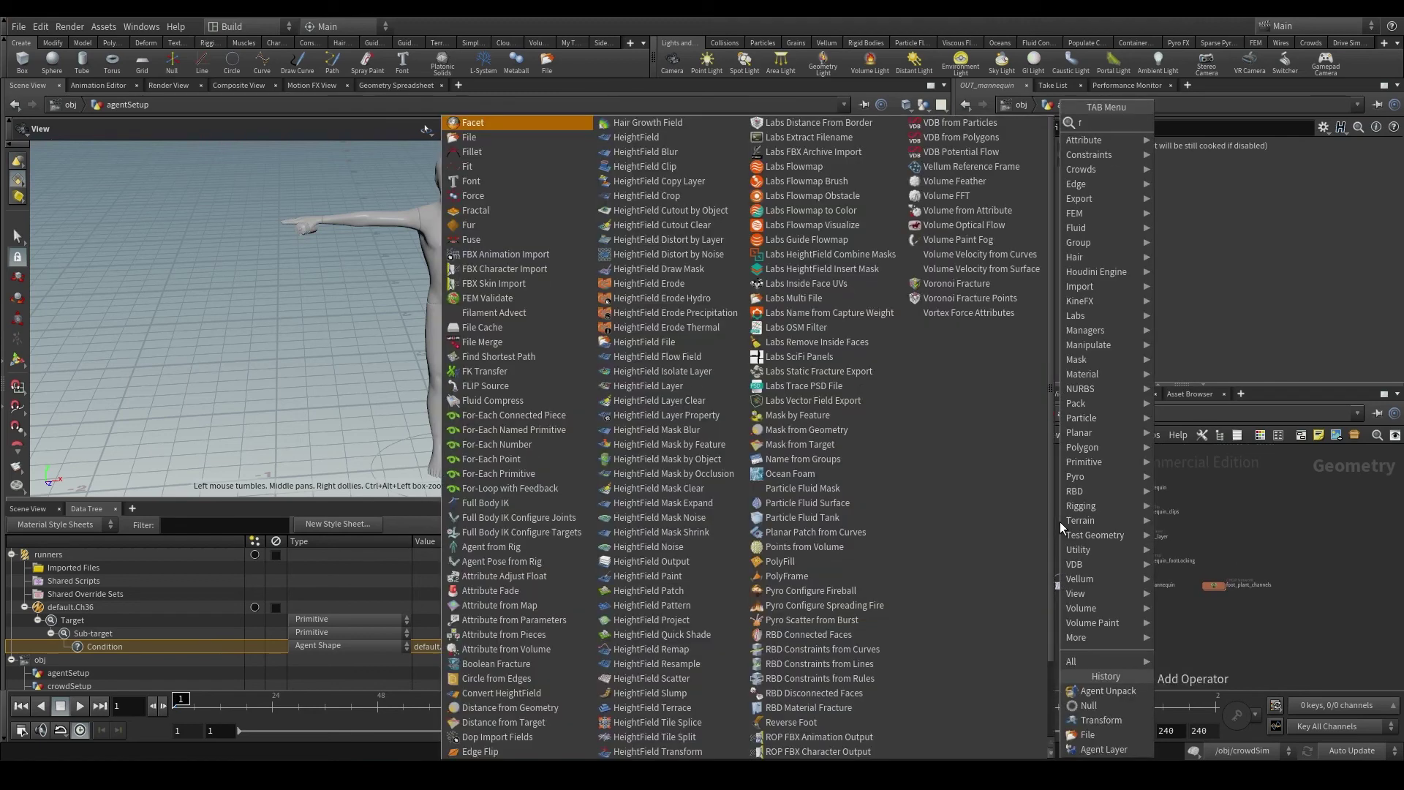
type("file")
key("Return")
left_click(1060, 521)
Load characters/mannequin/mannequin.fbx into file1 and make it the displayed node
scroll(1060, 521, "up", 3)
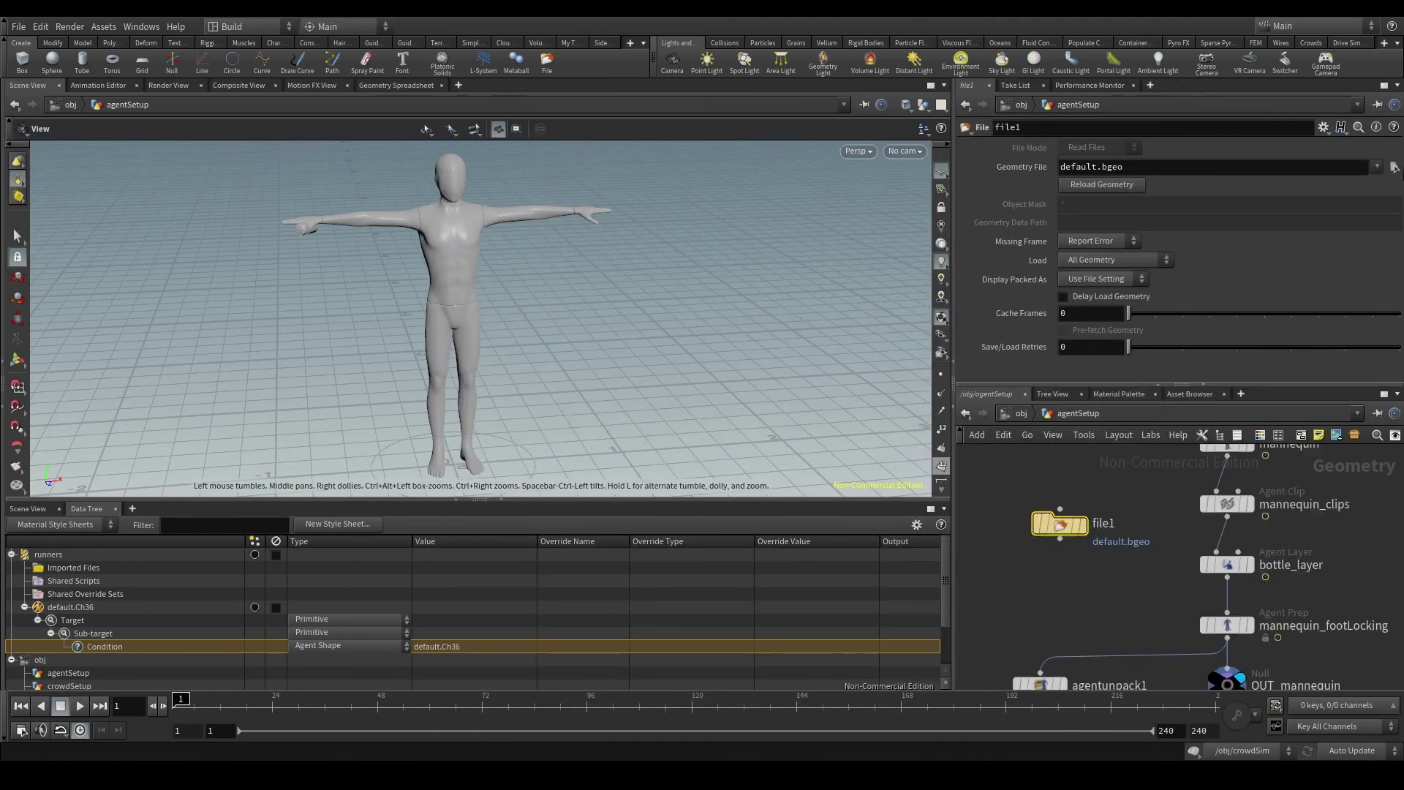
left_click(1399, 170)
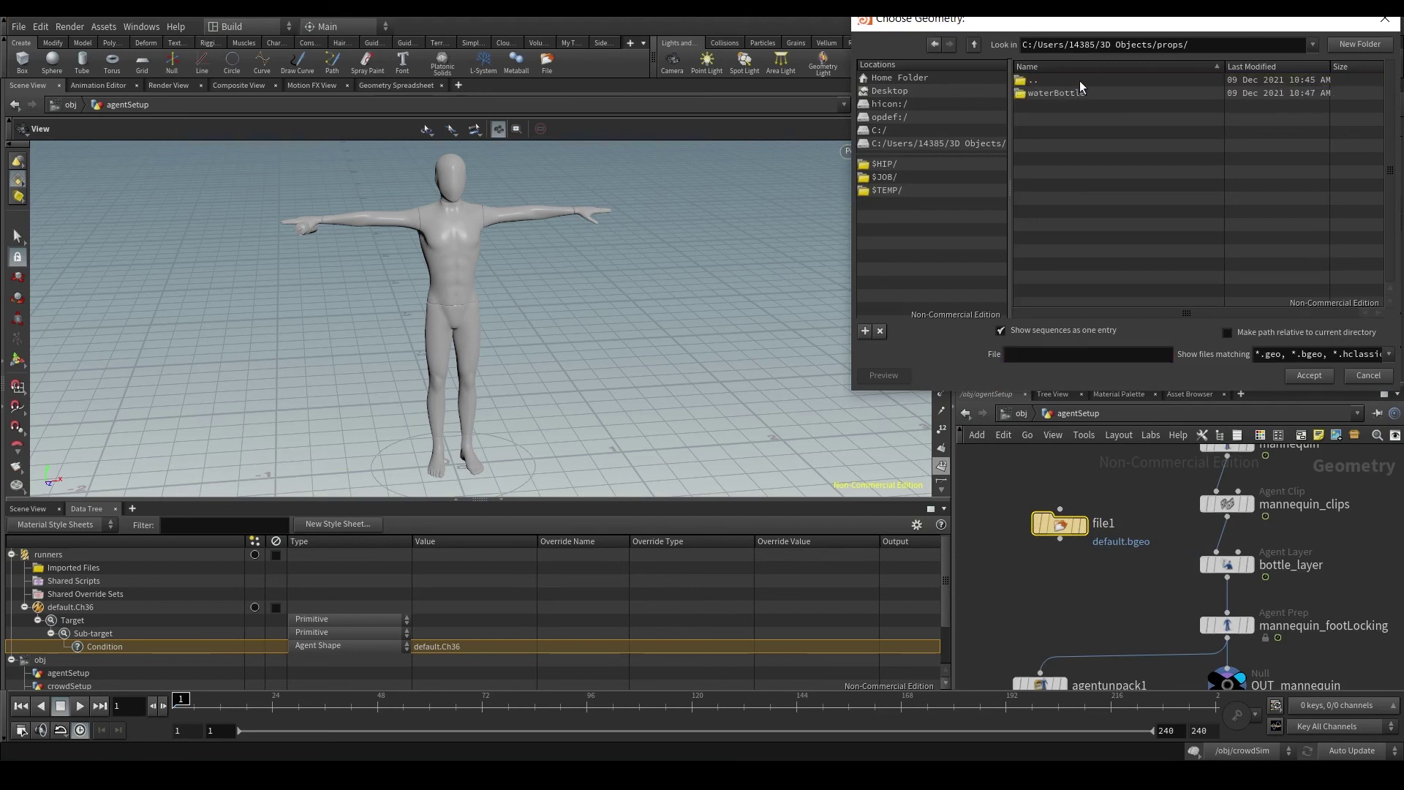
double_click(1065, 120)
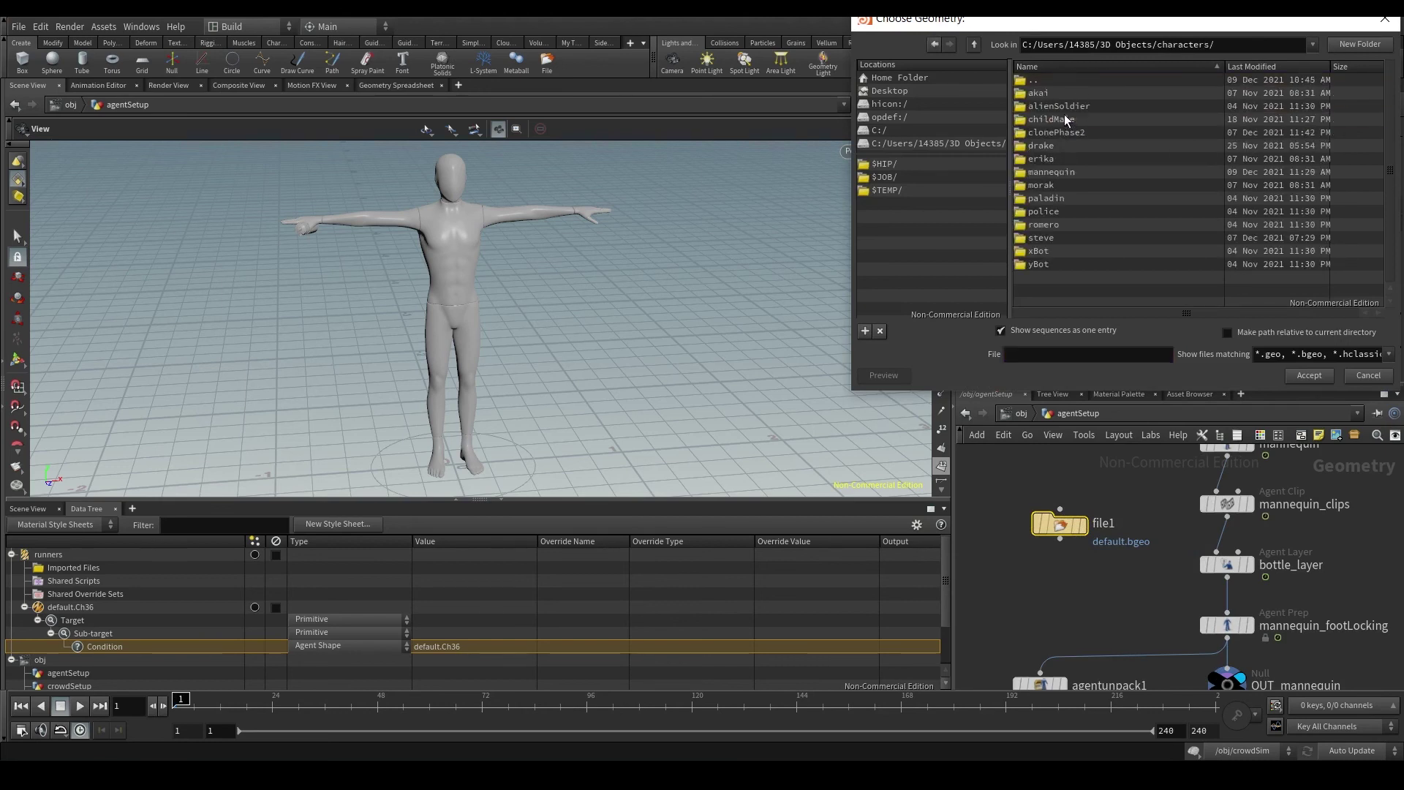
double_click(1056, 167)
left_click(1058, 93)
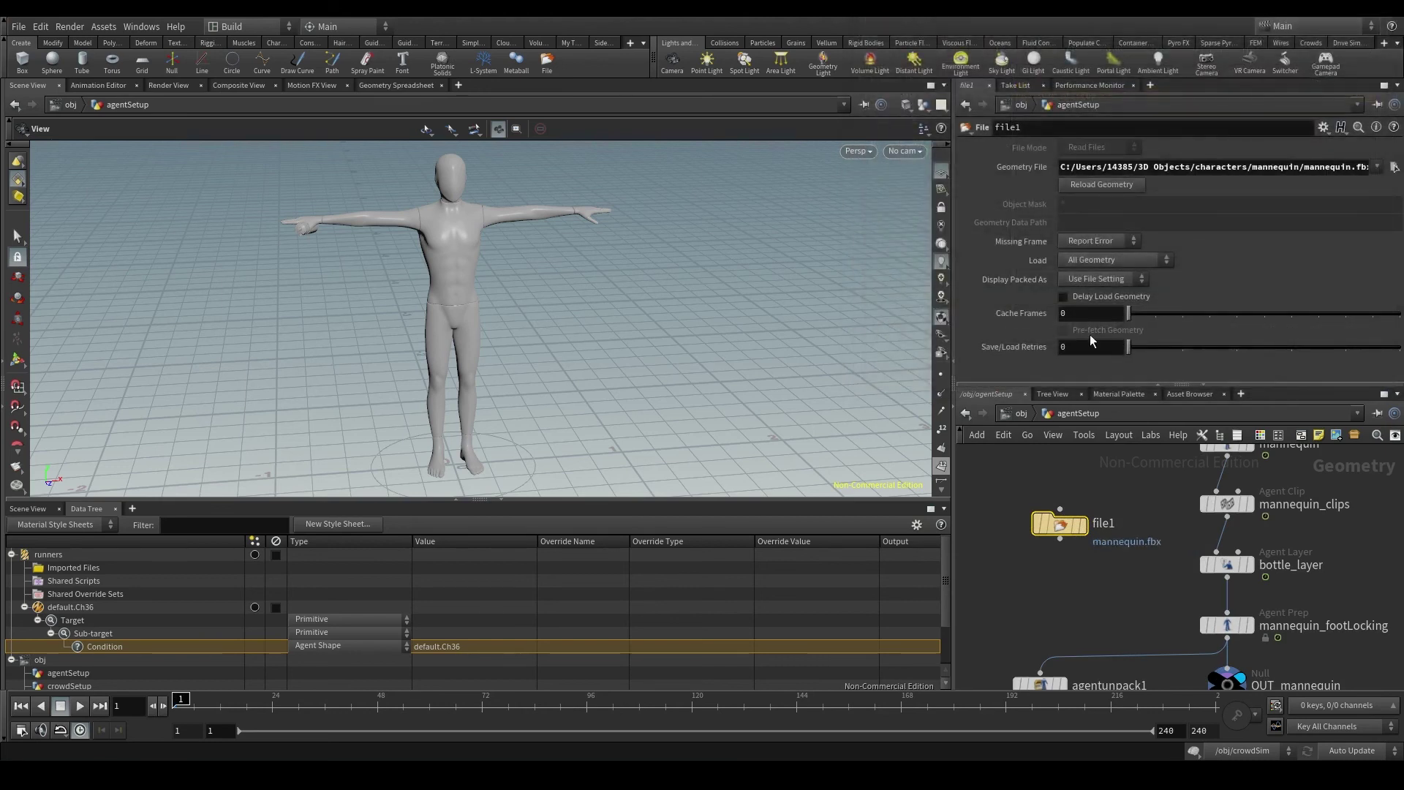
left_click(1082, 531)
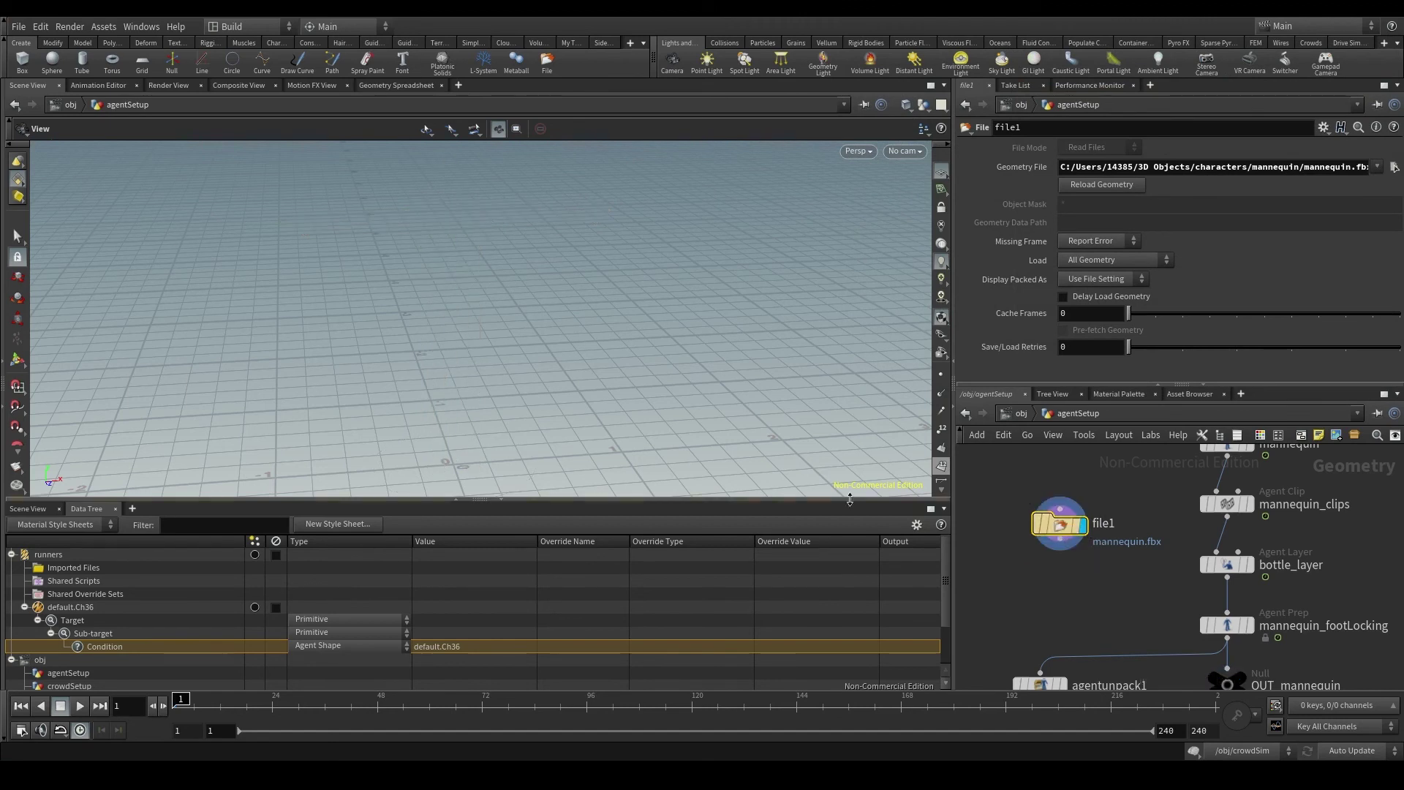
Open the mannequin.fbm folder in File Explorer to view its four Ch36_1001 textures
left_click(120, 775)
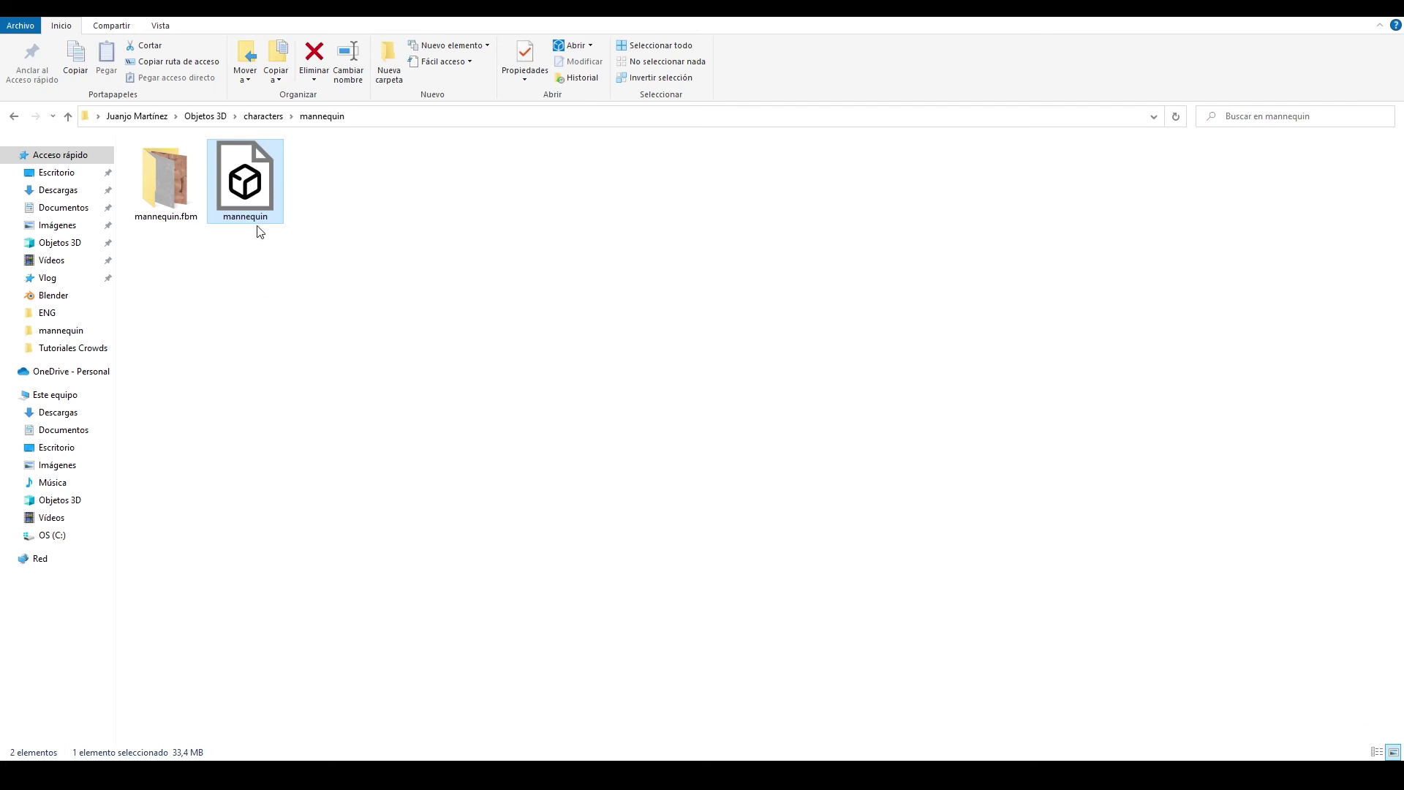
double_click(181, 170)
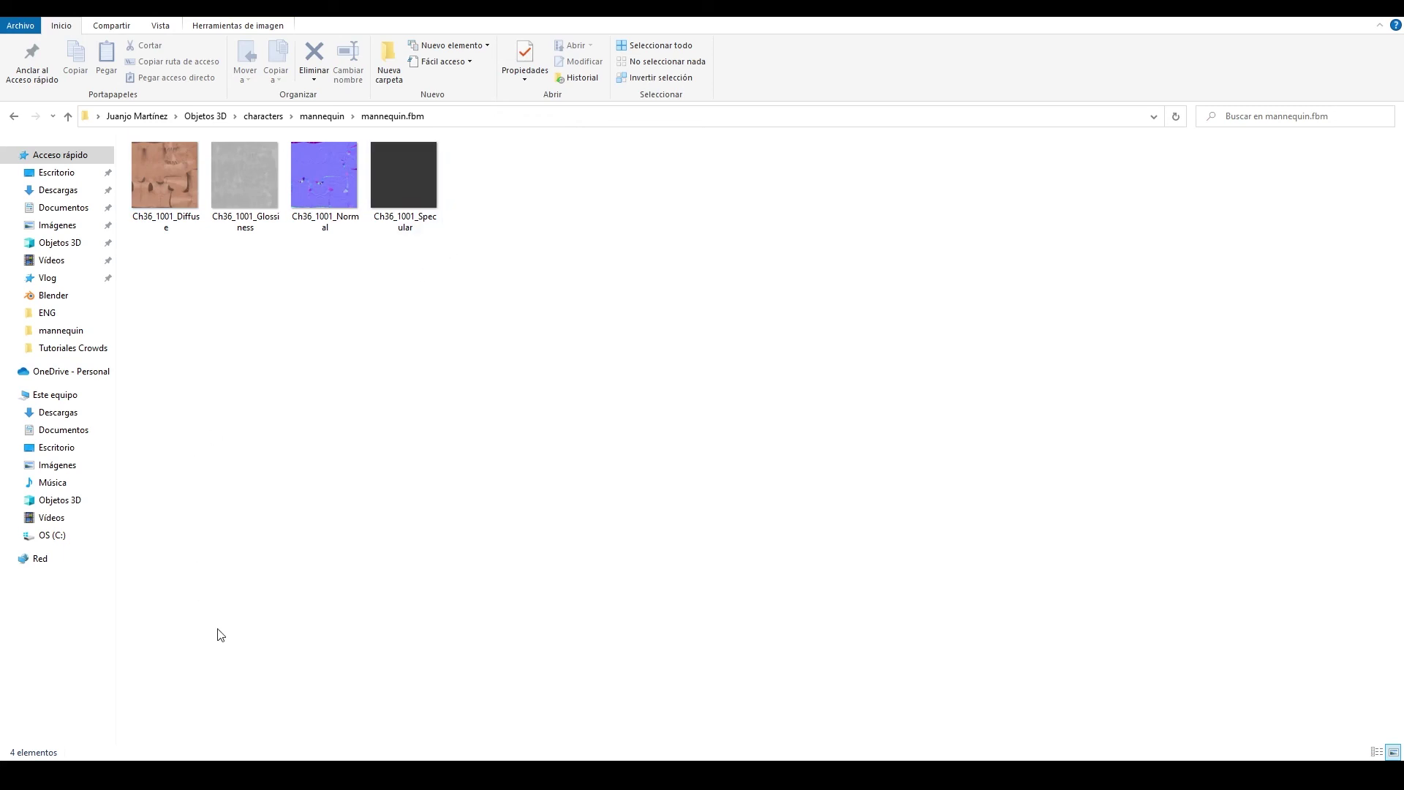
key("alt+Tab")
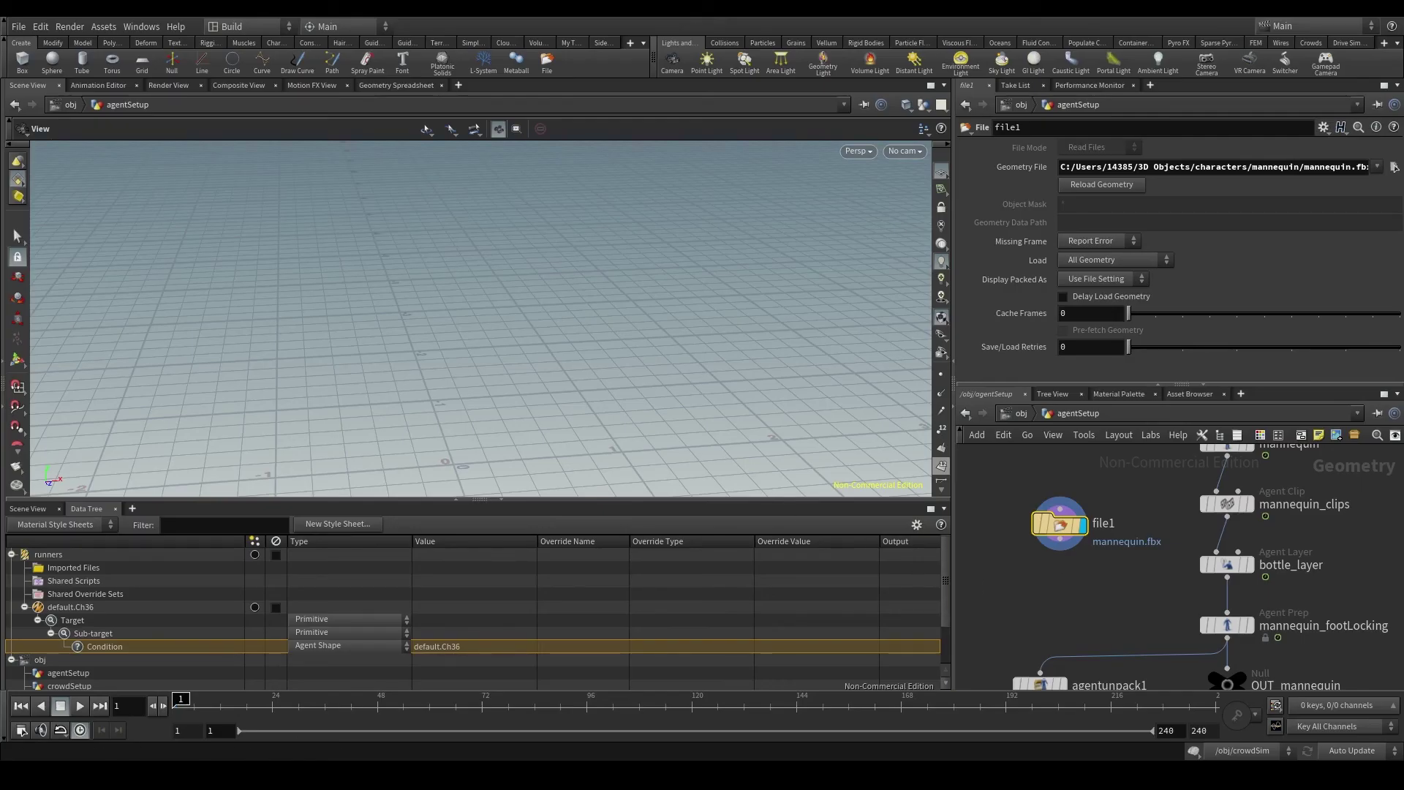
Delete the temporary file1 node from agentSetup so the unpacked mannequin reappears
mouse_move(22, 730)
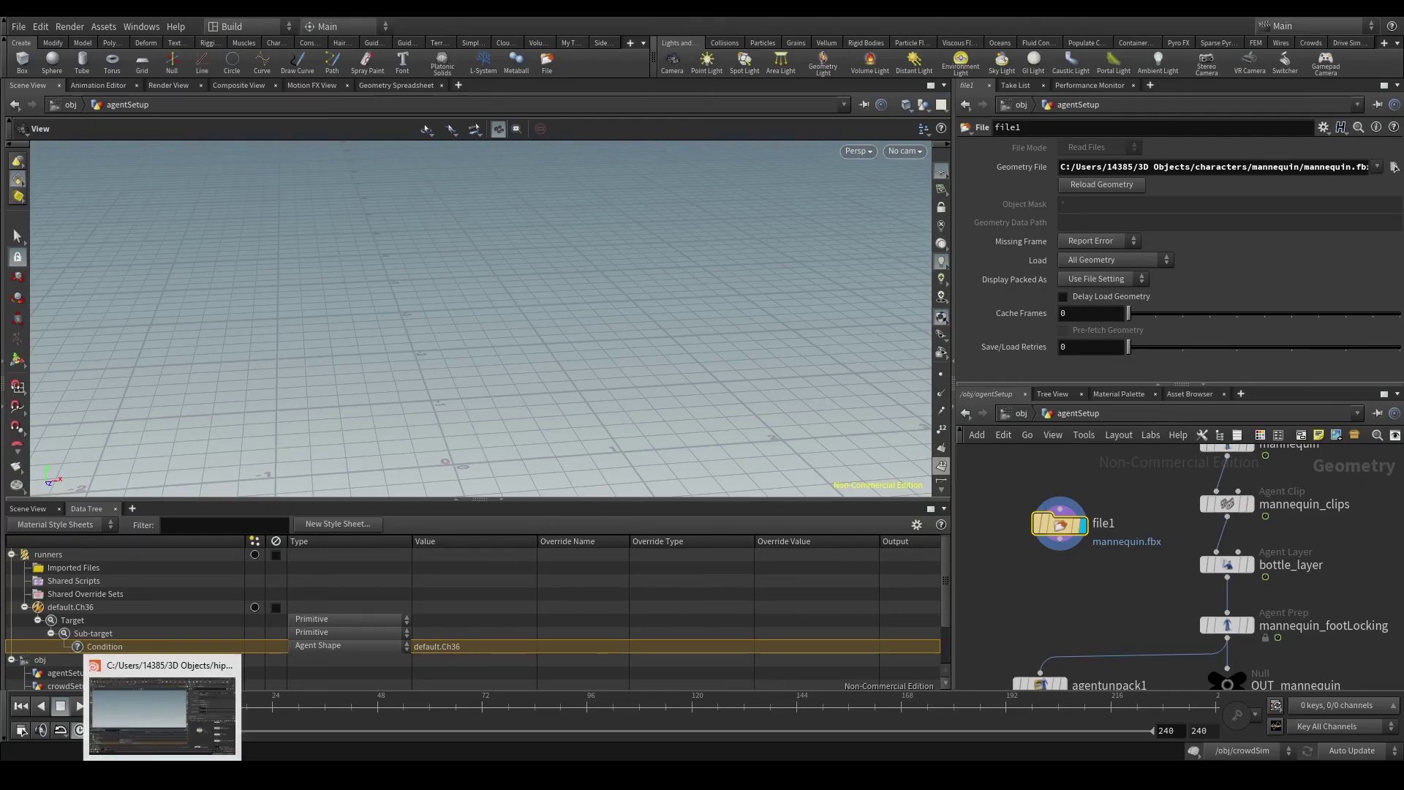
key("alt+Tab")
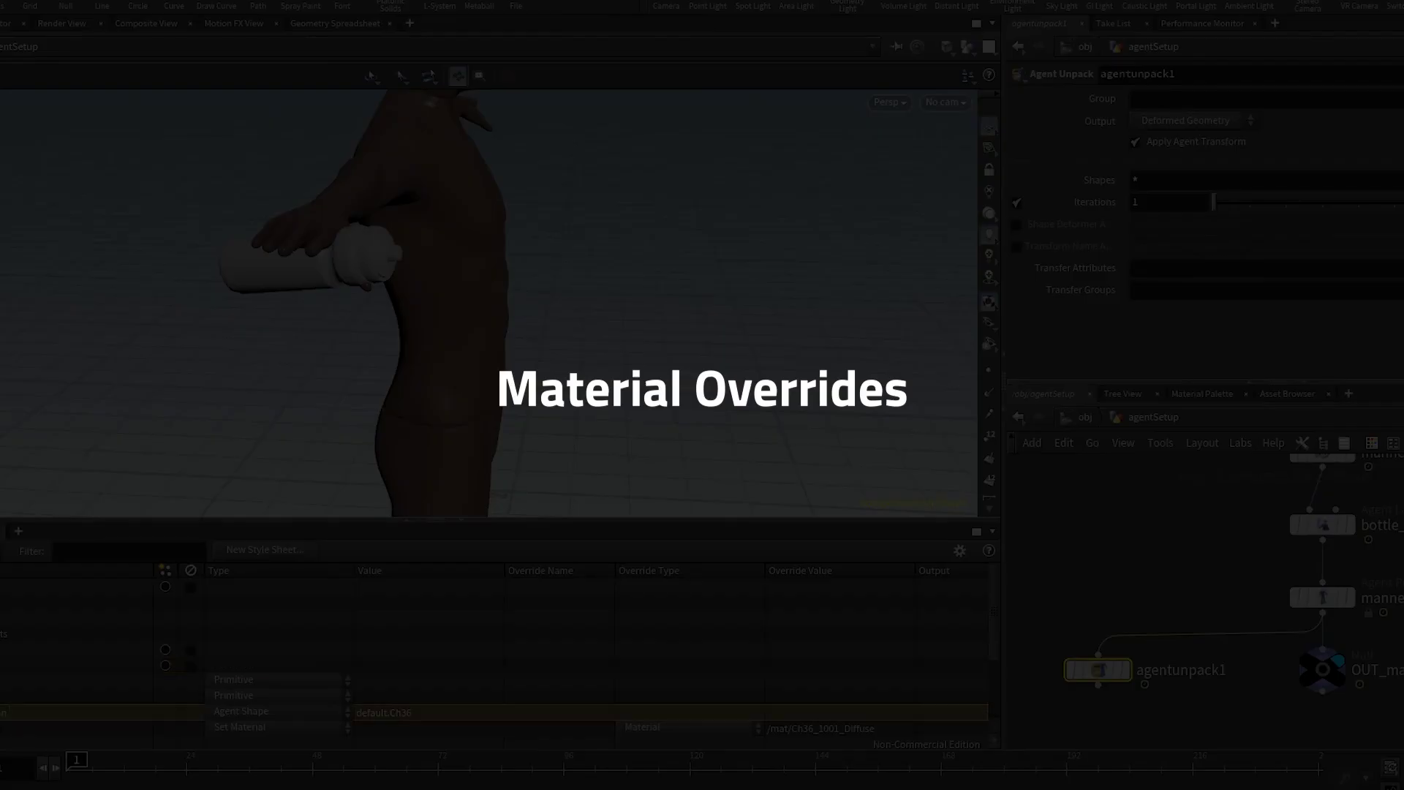
scroll(29, 672, "down", 1)
double_click(438, 665)
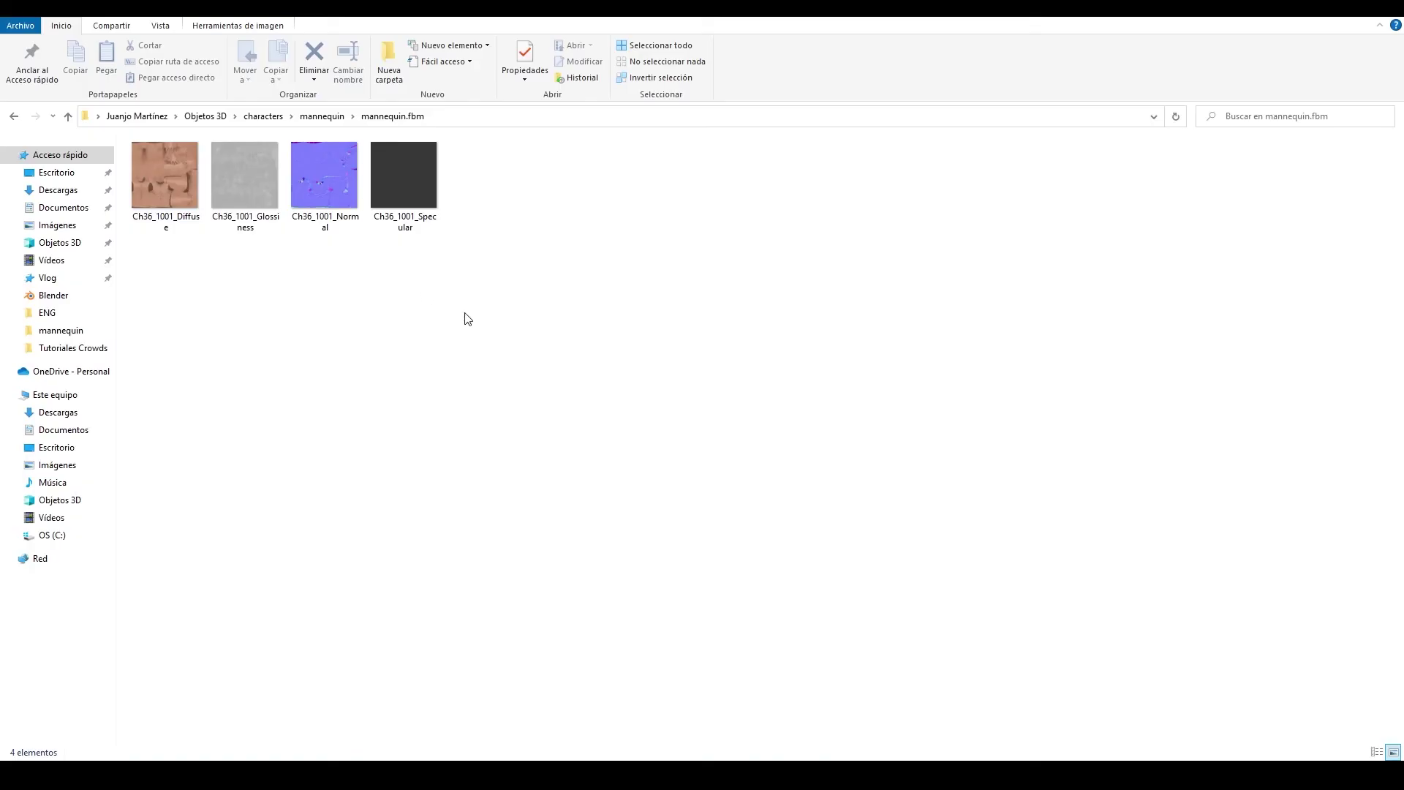
left_click_drag(466, 315, 79, 143)
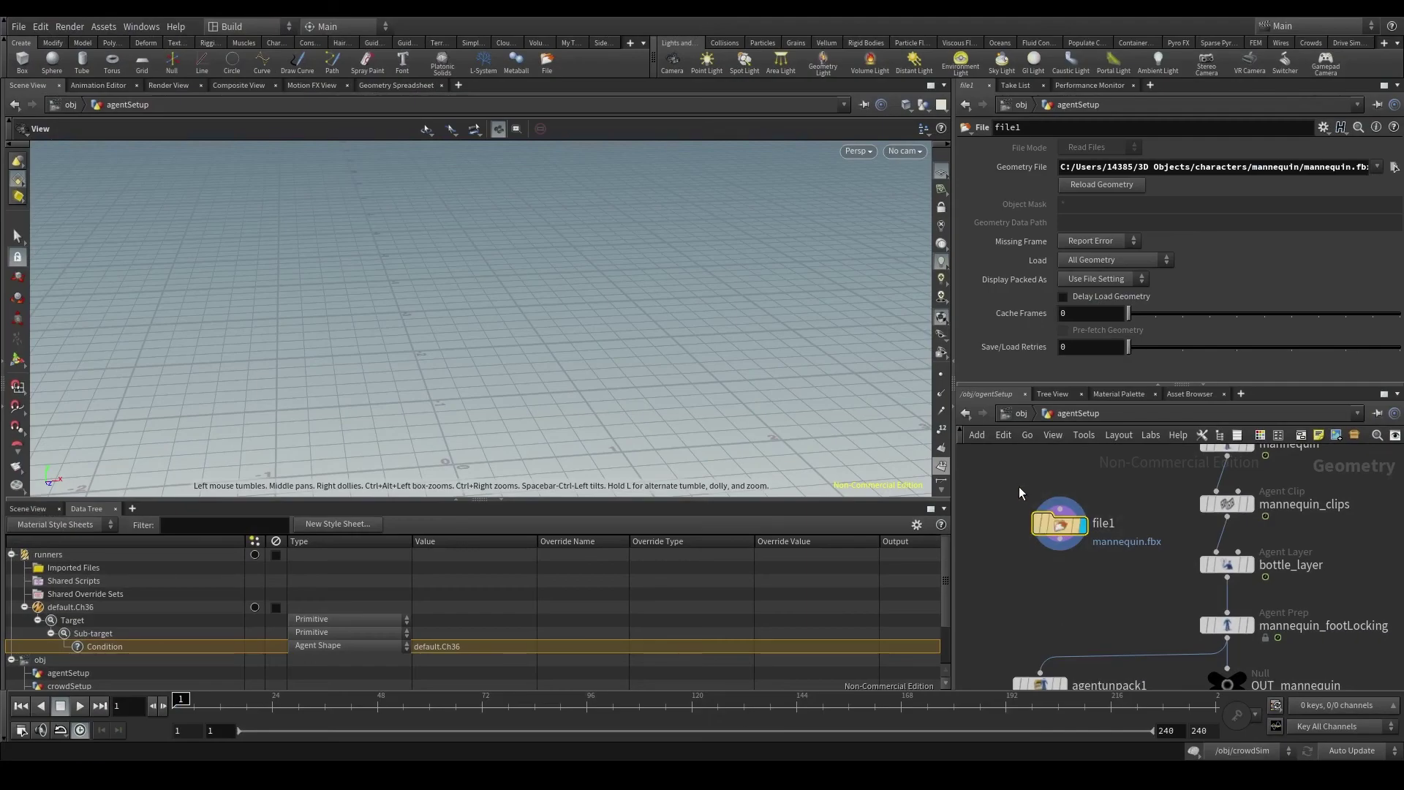
key("Delete")
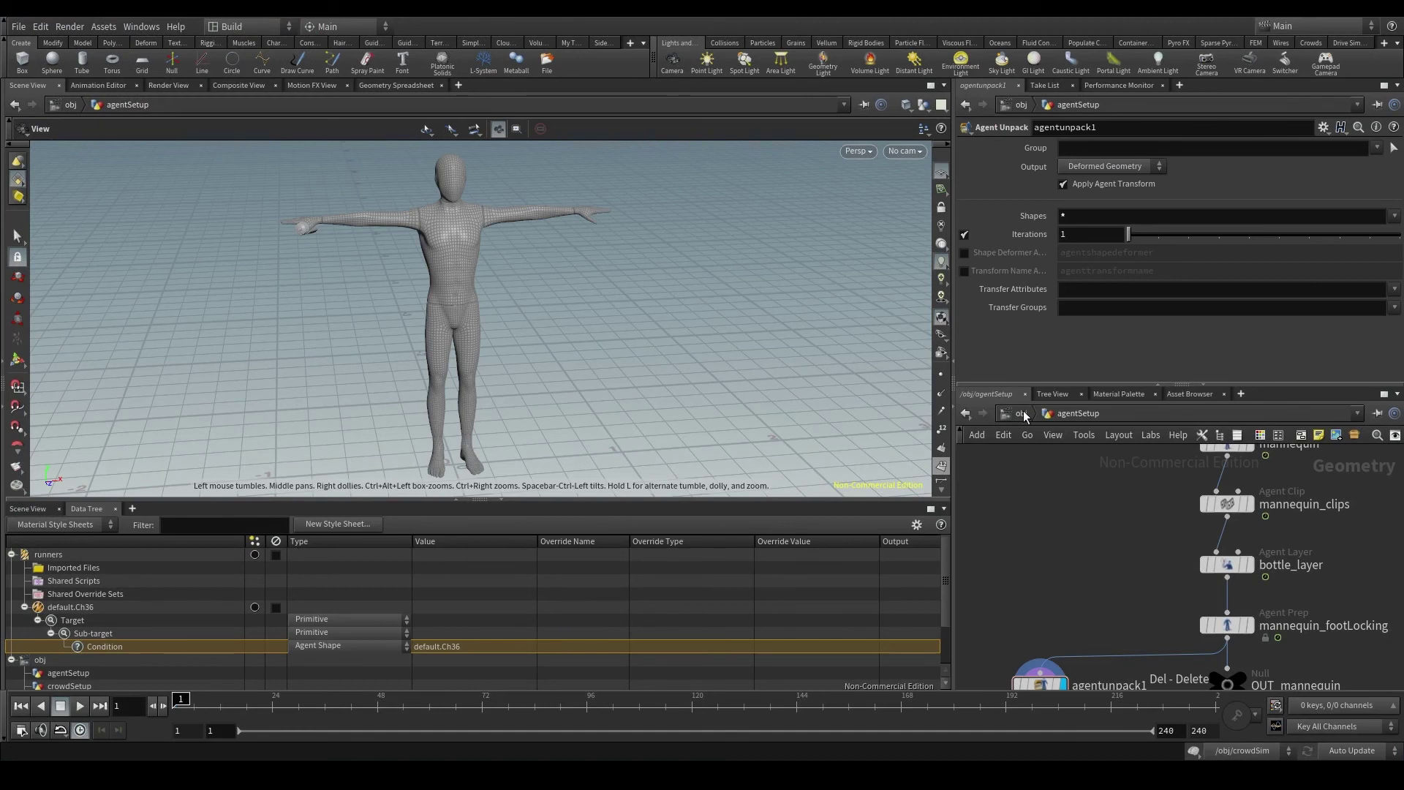
In the material network, set the Principled Shader's base colour texture to mannequin.fbm/Ch36_1001_Diffuse.png
left_click(1023, 414)
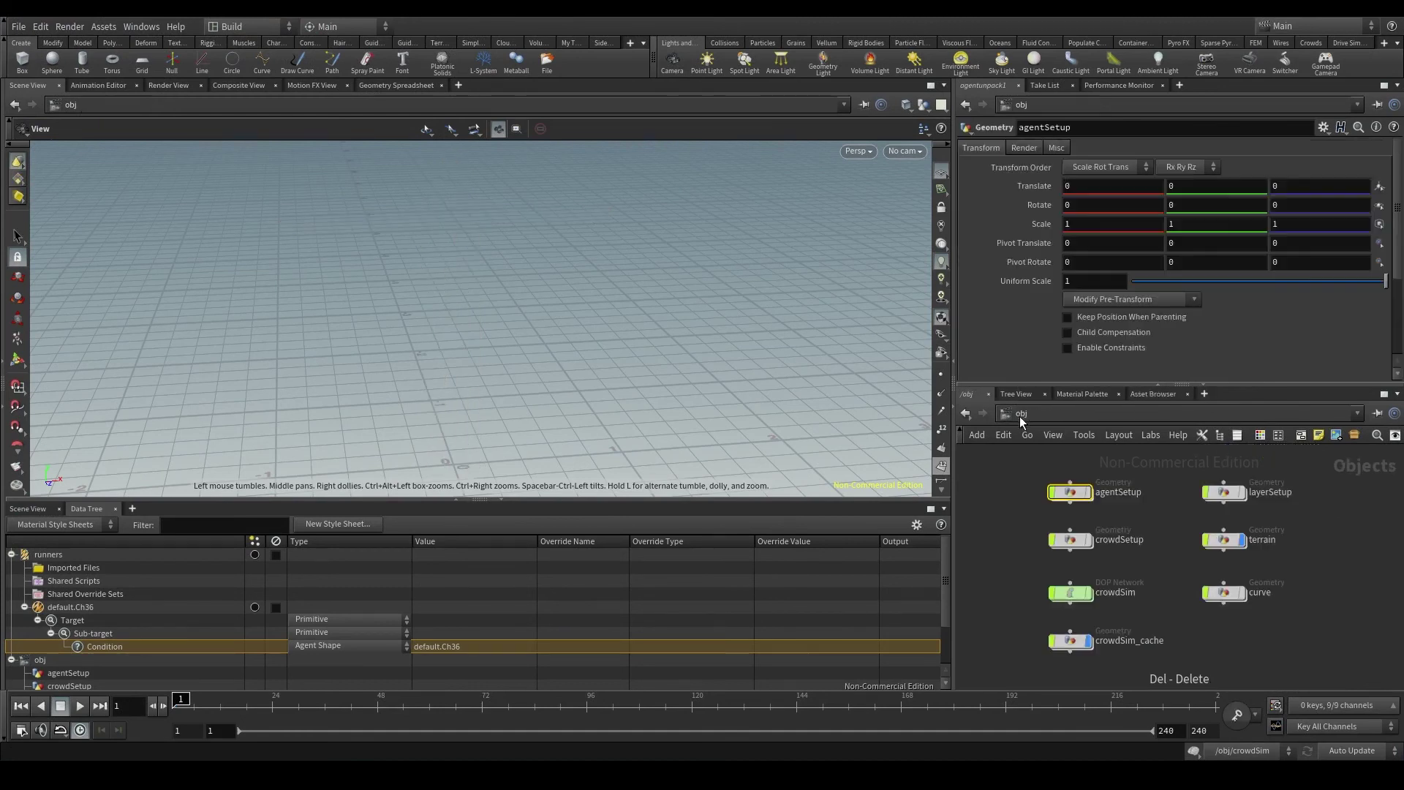
left_click(1046, 411)
left_click(1074, 466)
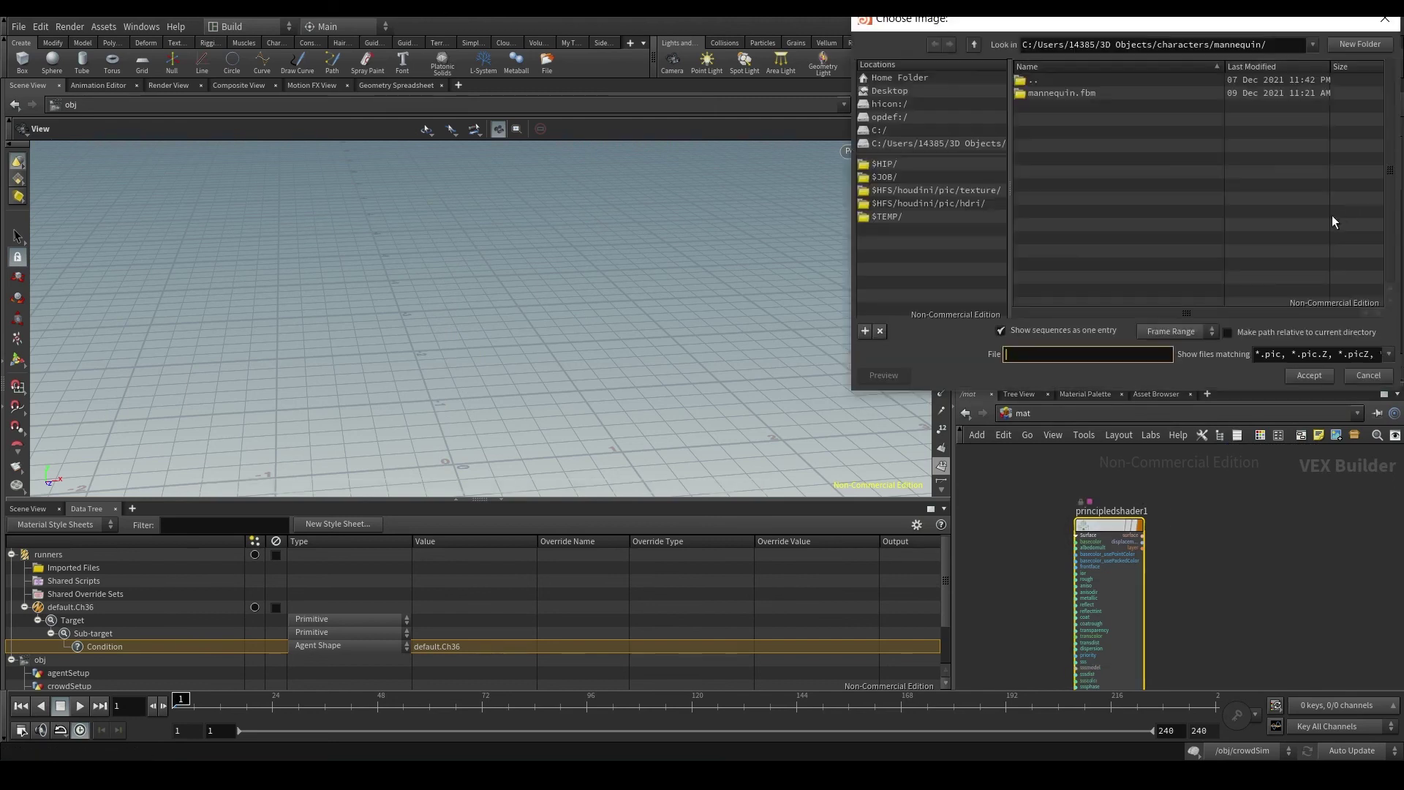
left_click(1356, 201)
double_click(1081, 93)
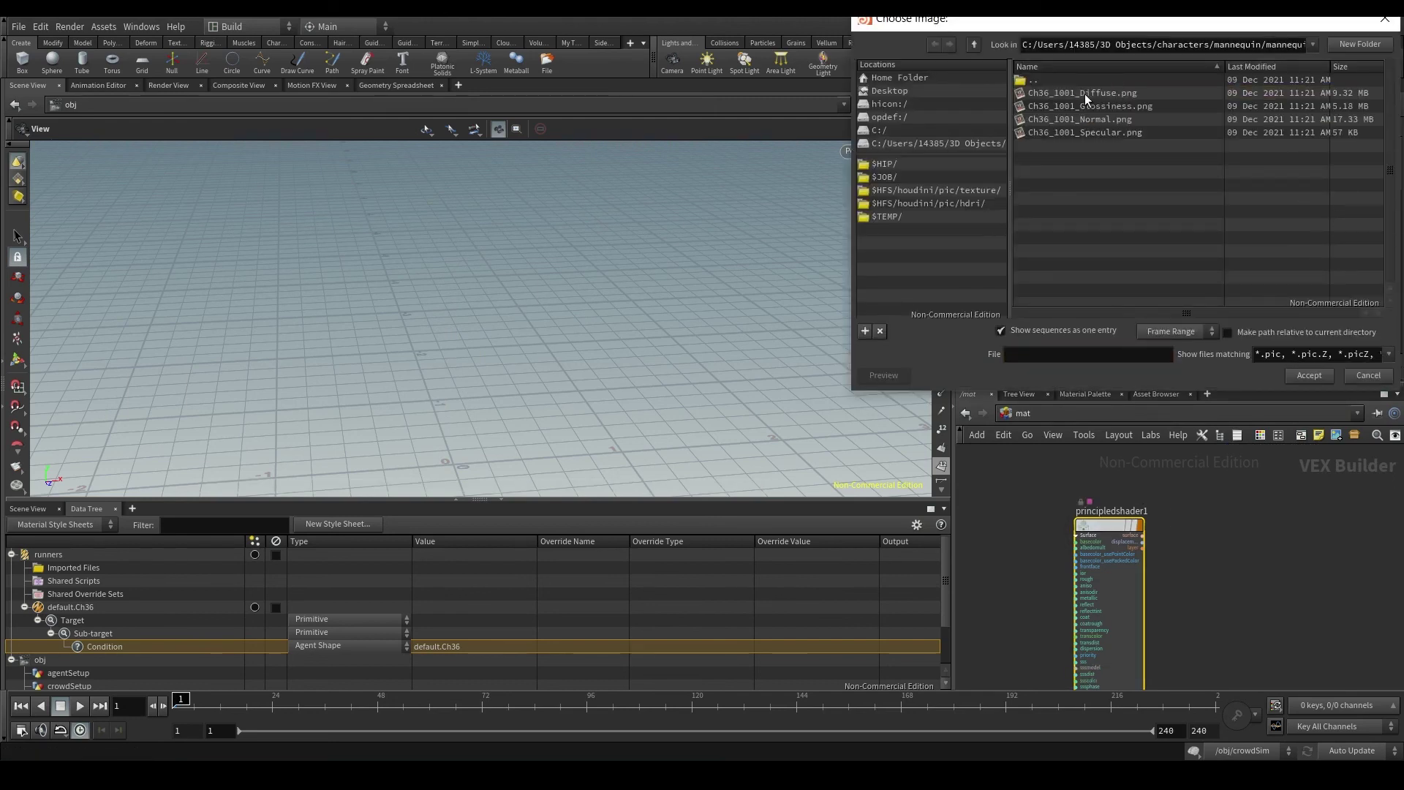
double_click(1086, 94)
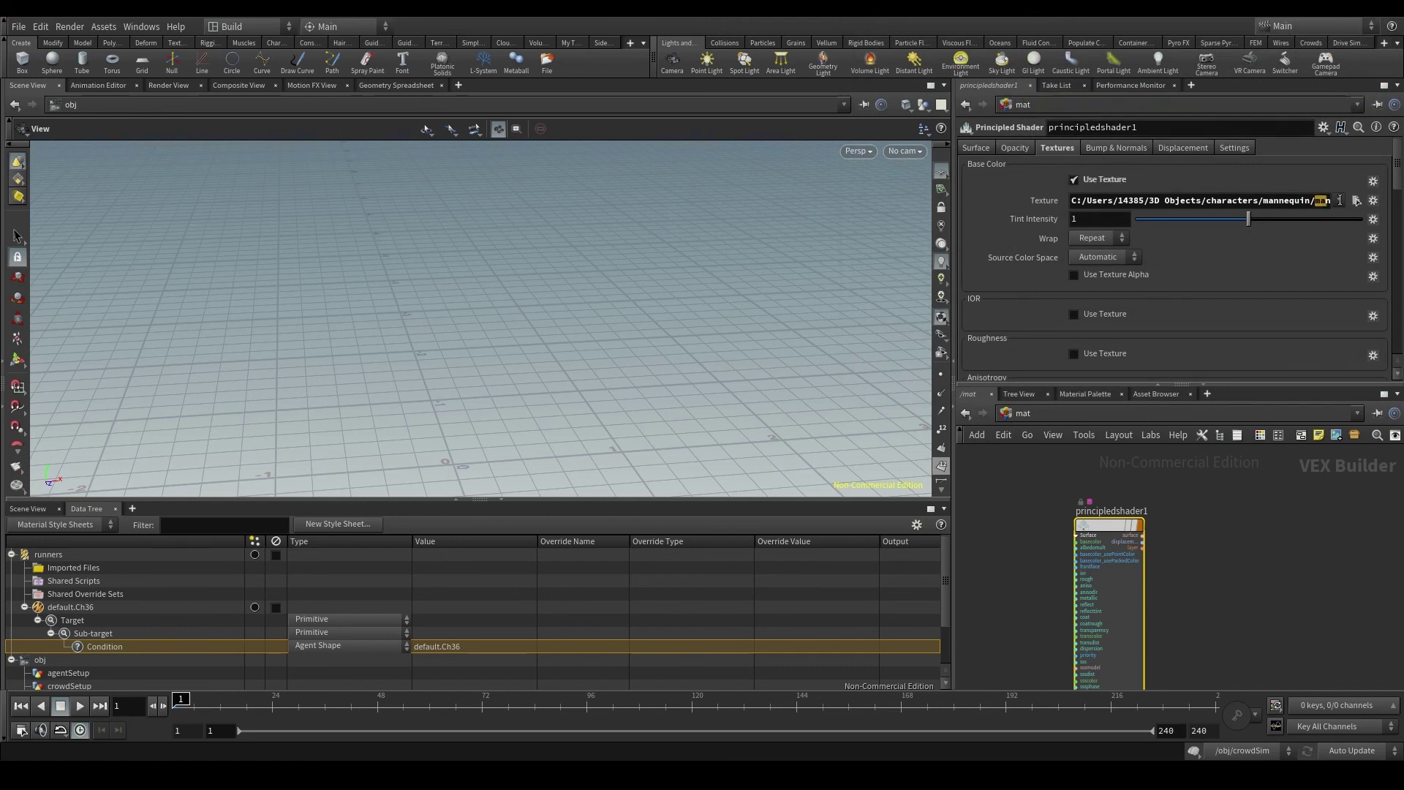
Rename the shader node Ch36_1001_Diffuse, copying the name from the texture path
left_click(1233, 201)
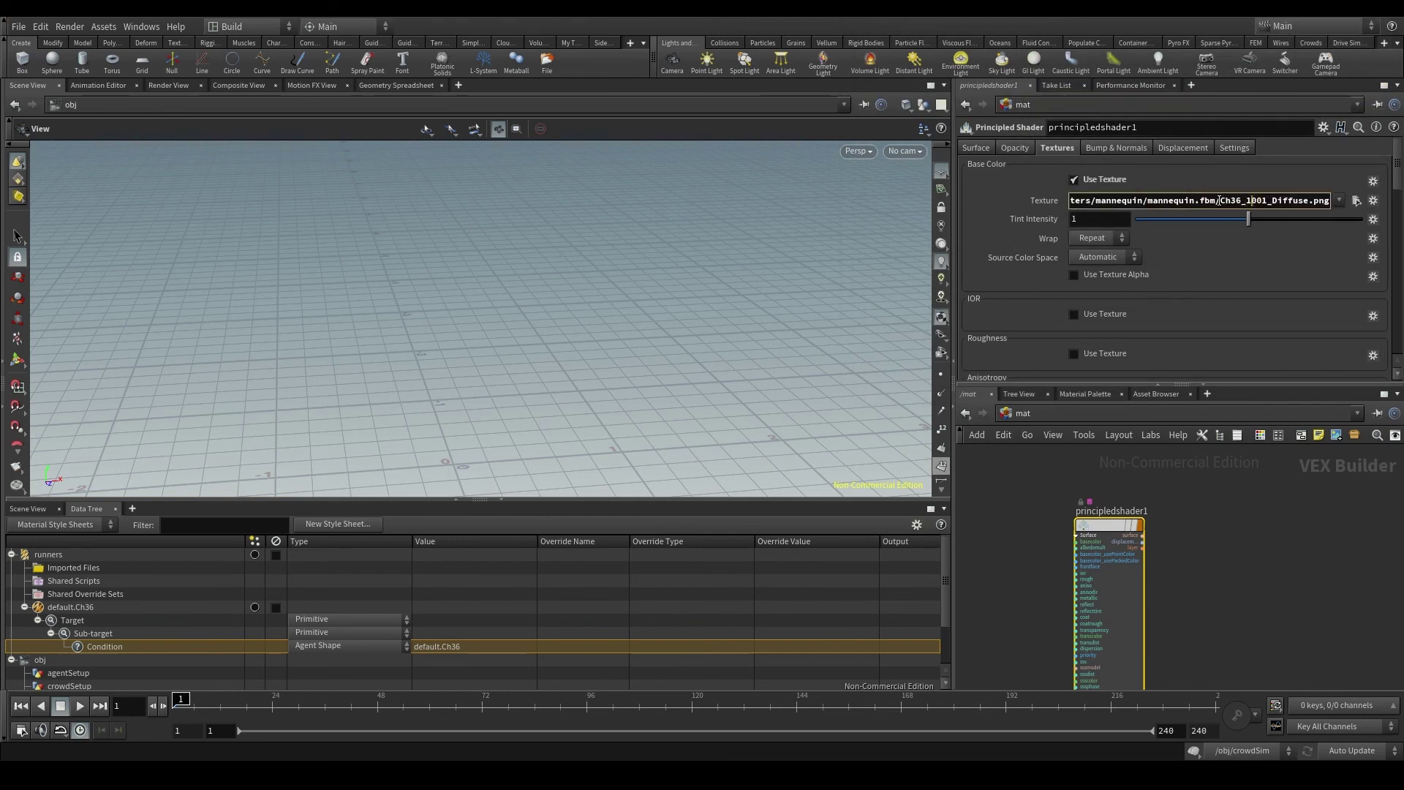
left_click_drag(1218, 200, 1309, 202)
key("ctrl+c")
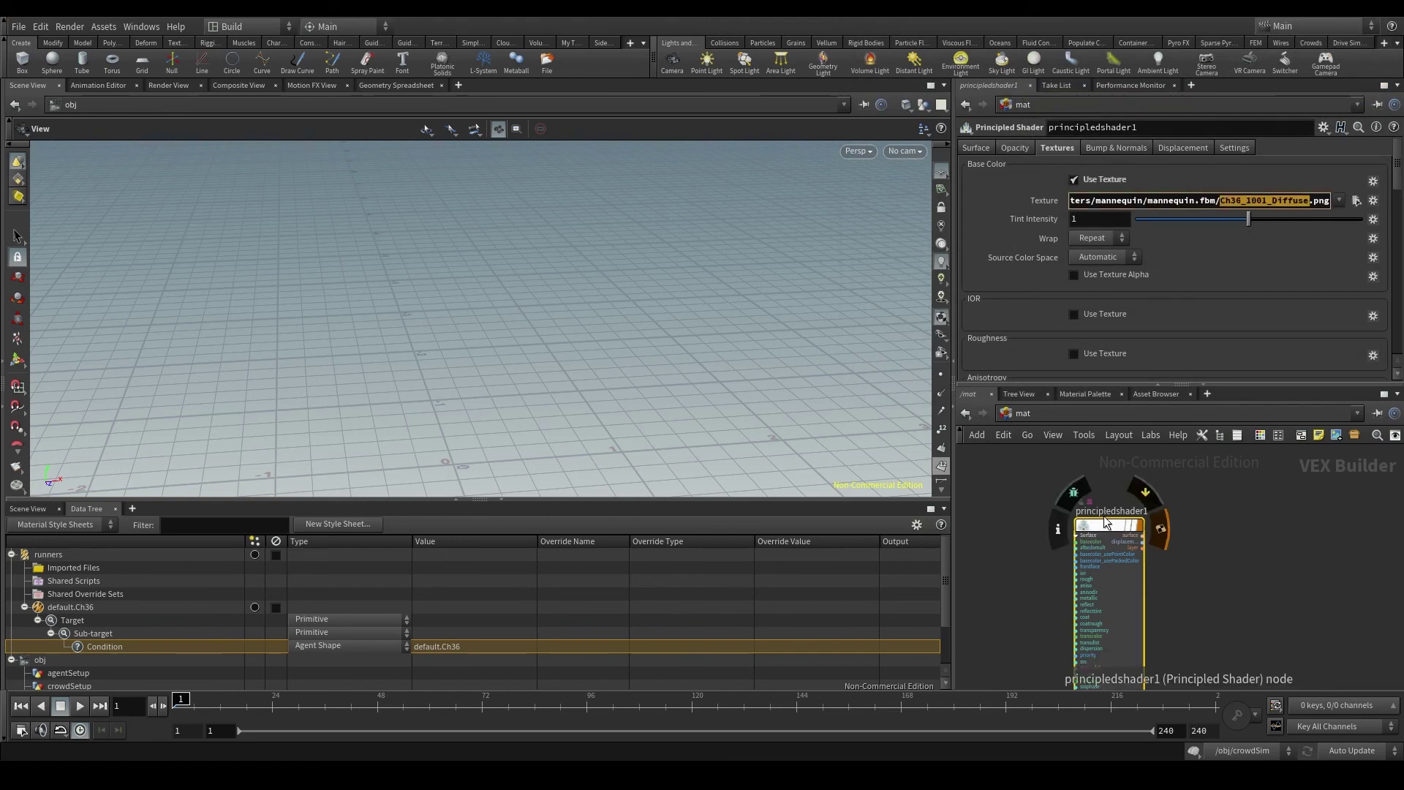
double_click(1106, 515)
key("ctrl+v")
key("Return")
mouse_move(1104, 541)
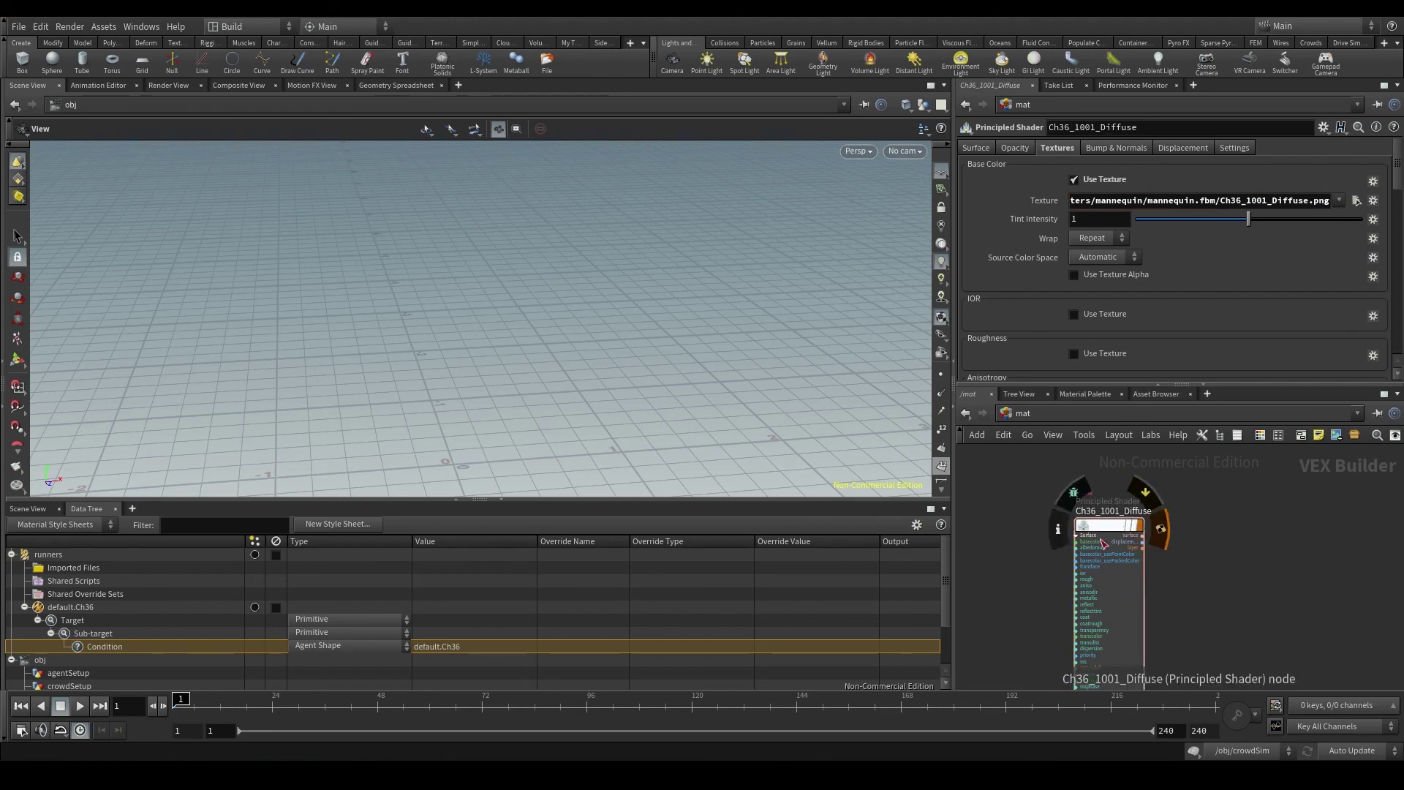
mouse_move(1105, 528)
left_mouse_down()
mouse_move(1141, 509)
mouse_move(1144, 524)
mouse_move(1095, 520)
left_mouse_up()
left_click(1059, 411)
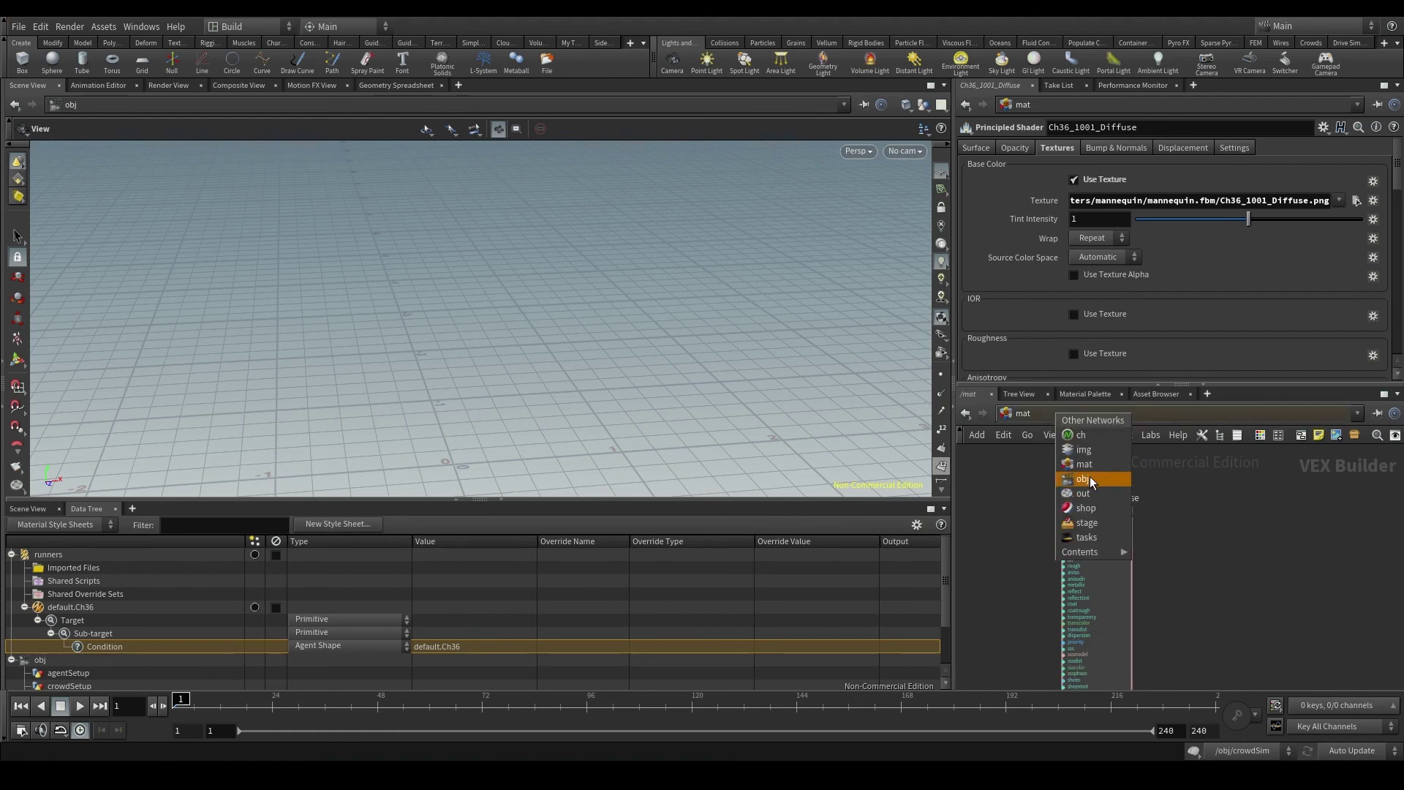
Inside agentSetup in /obj, set the display flag on OUT_mannequin
left_click(1089, 478)
double_click(1072, 493)
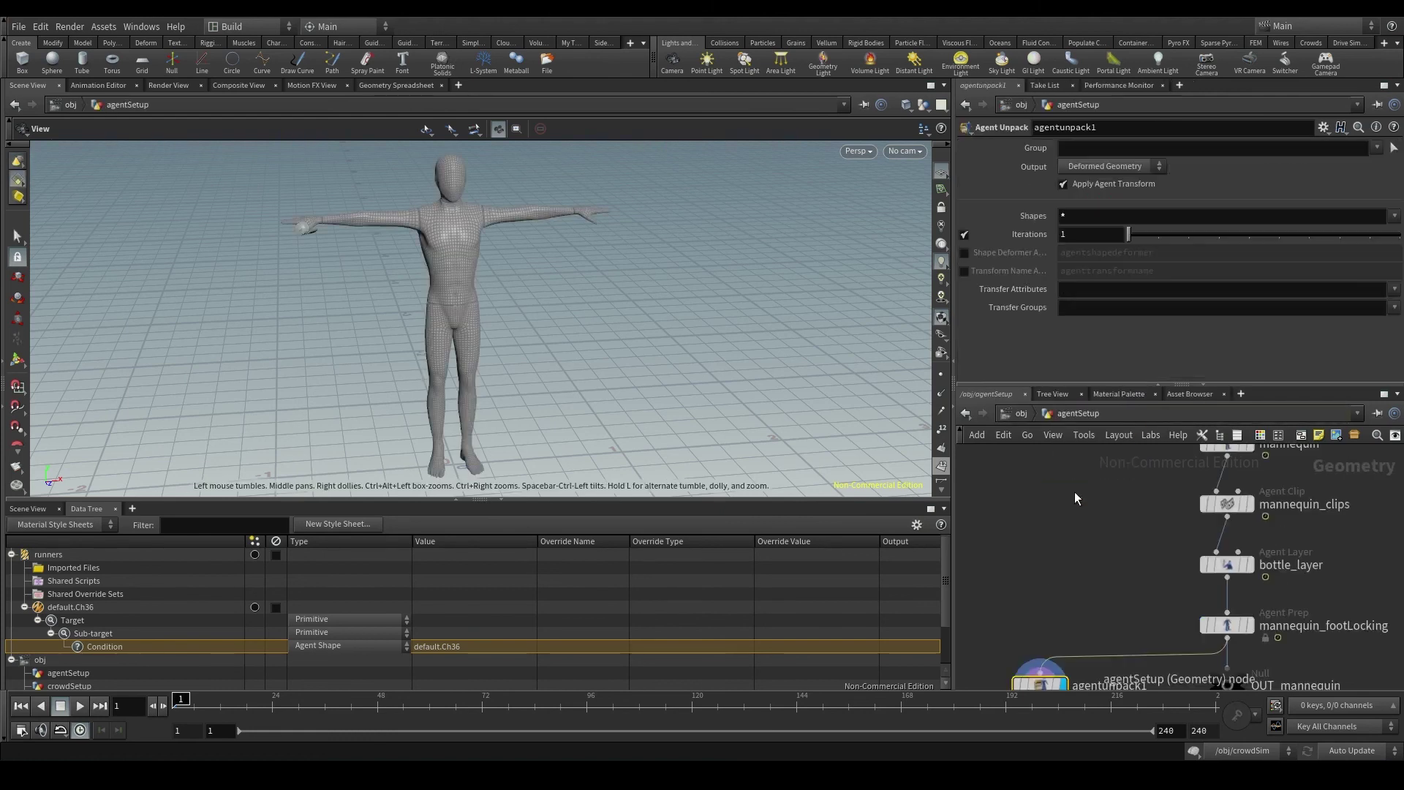
middle_click_drag(1073, 536, 1025, 443)
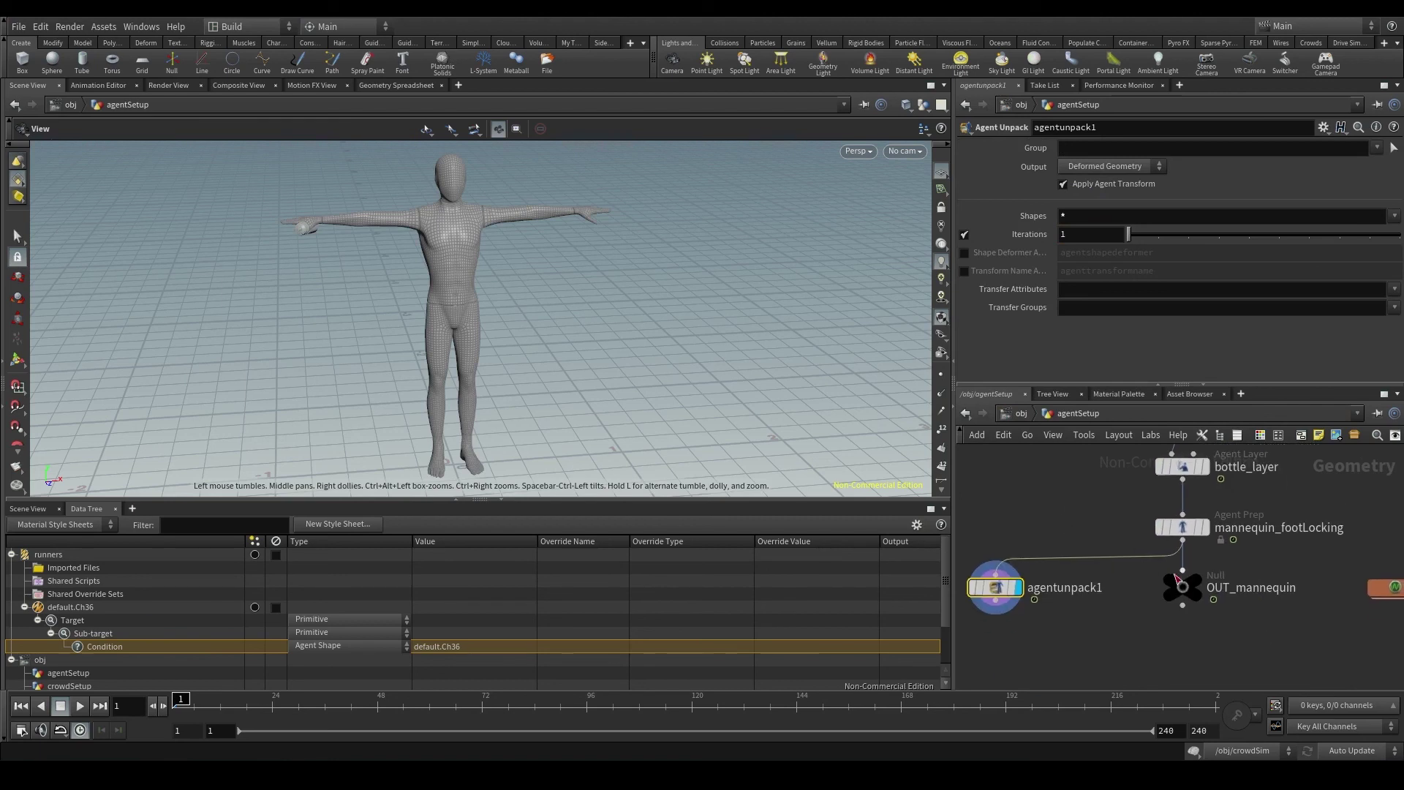
left_click(1207, 583)
mouse_move(1086, 506)
middle_mouse_down()
mouse_move(1127, 531)
mouse_move(1123, 544)
middle_mouse_up()
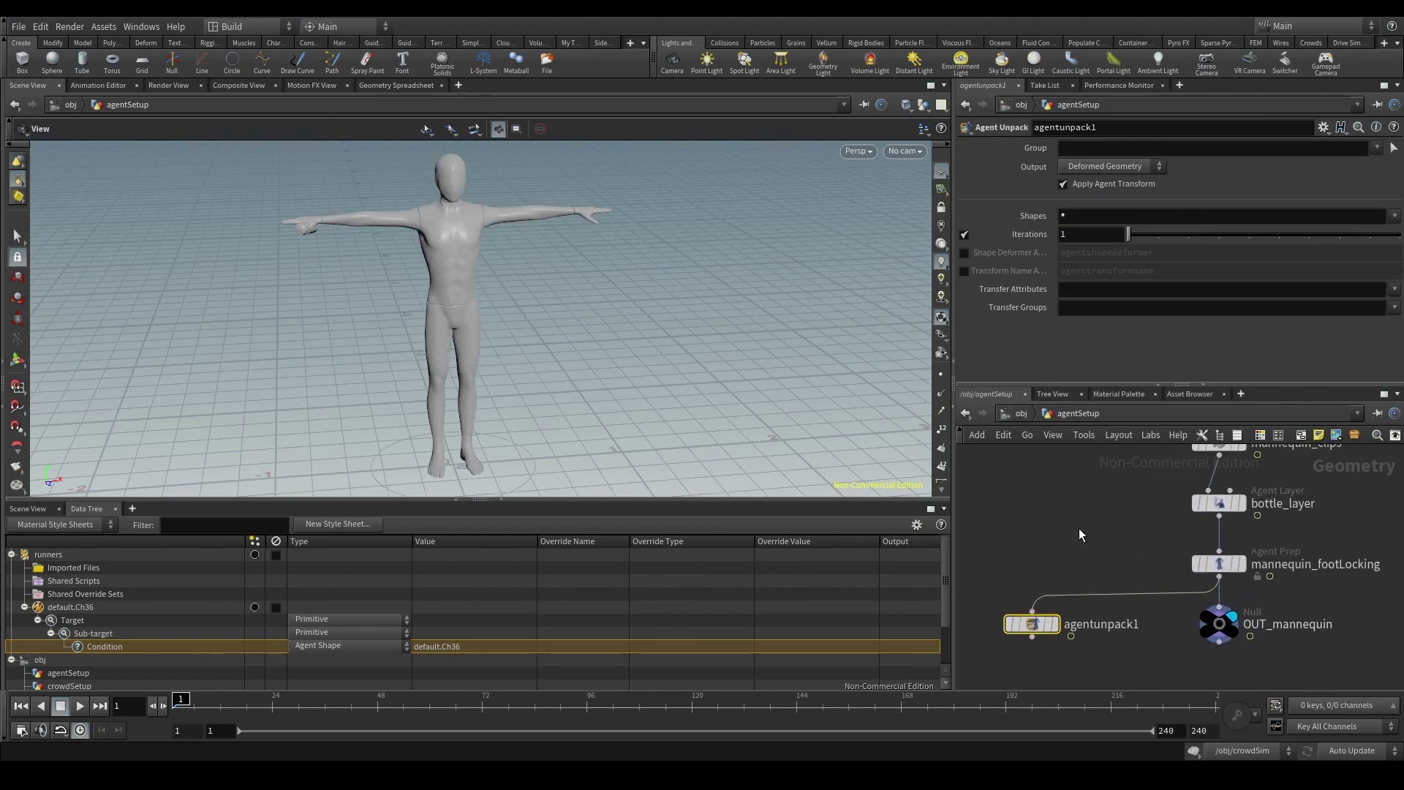
Add a new Override entry to the default.Ch36 style rule in the Data Tree
left_click(80, 607)
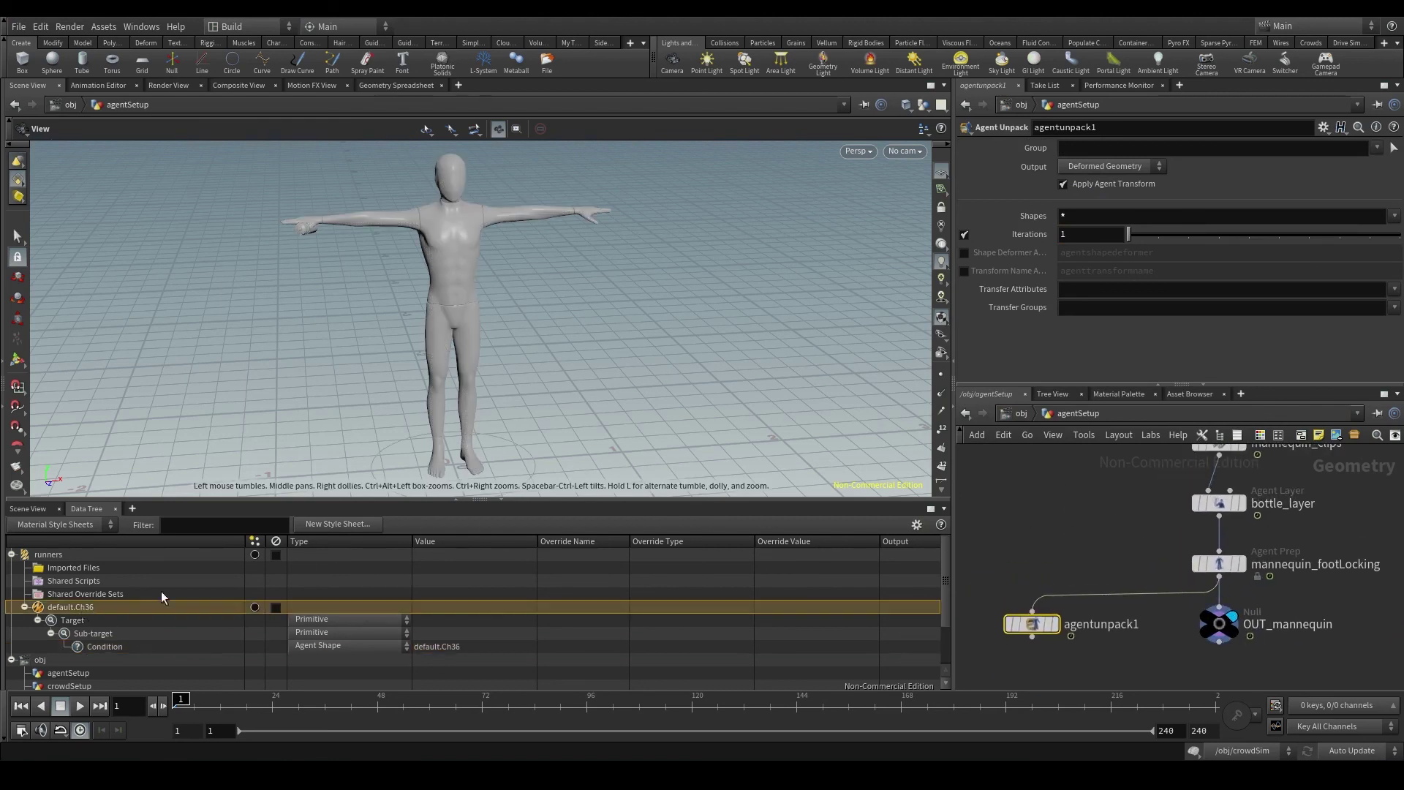
right_click(101, 605)
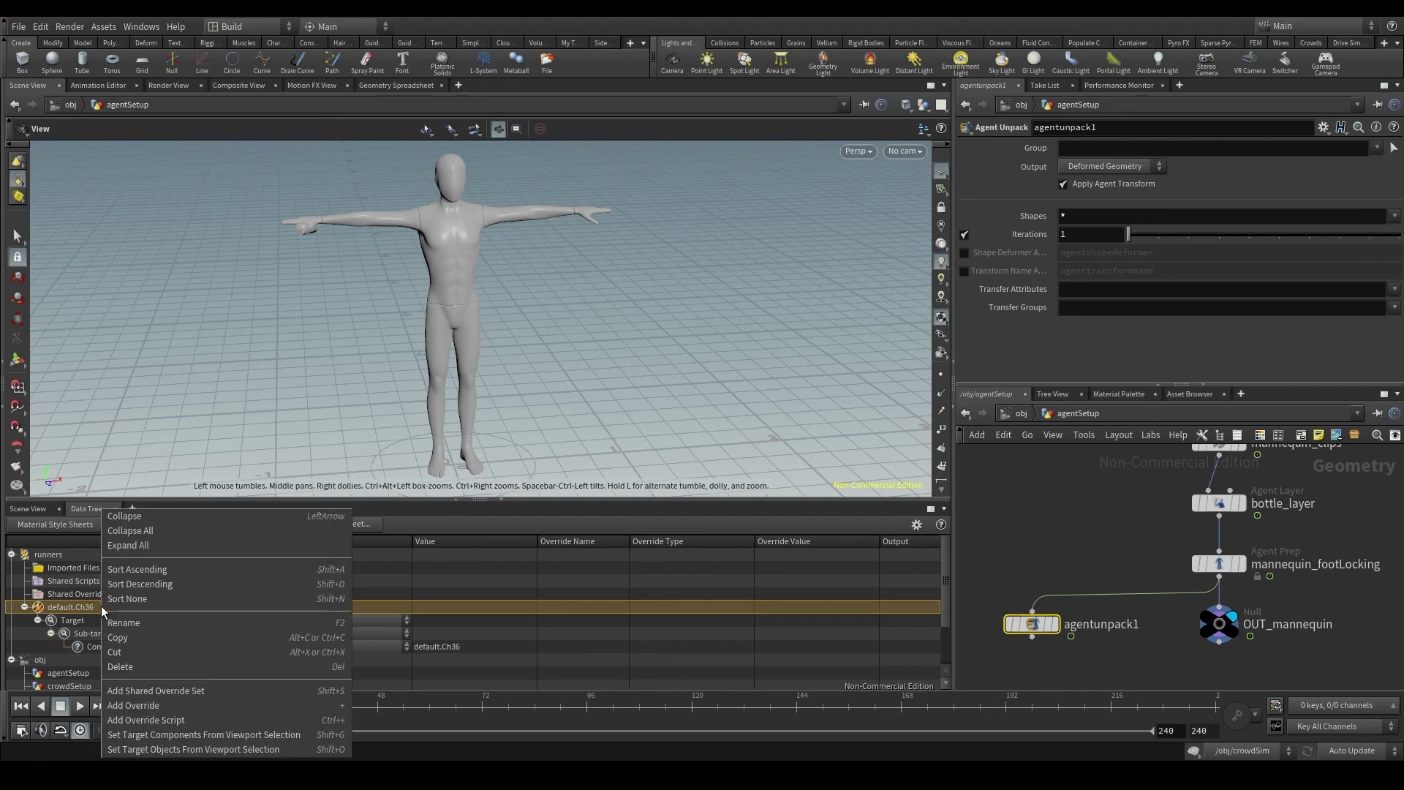
left_click(160, 705)
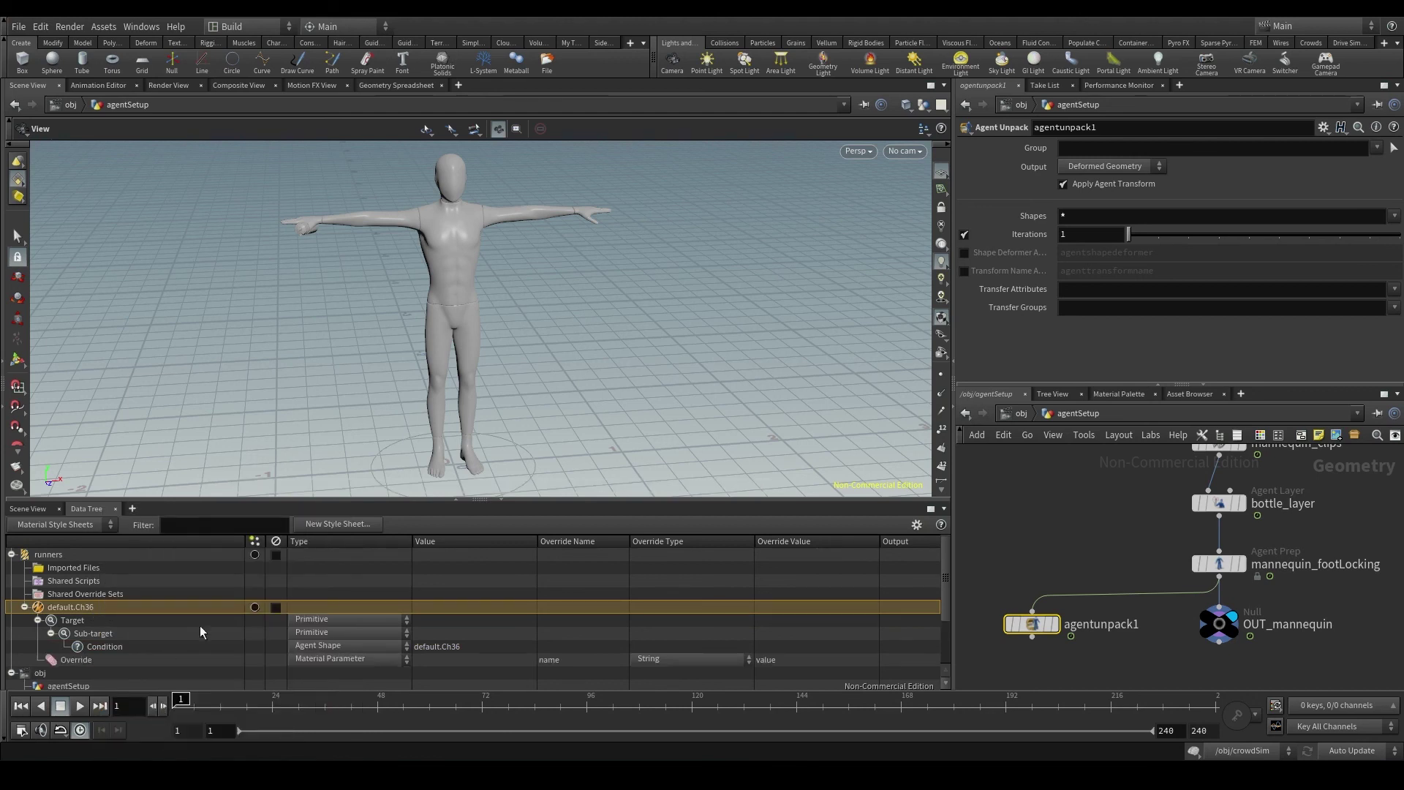
left_click(95, 660)
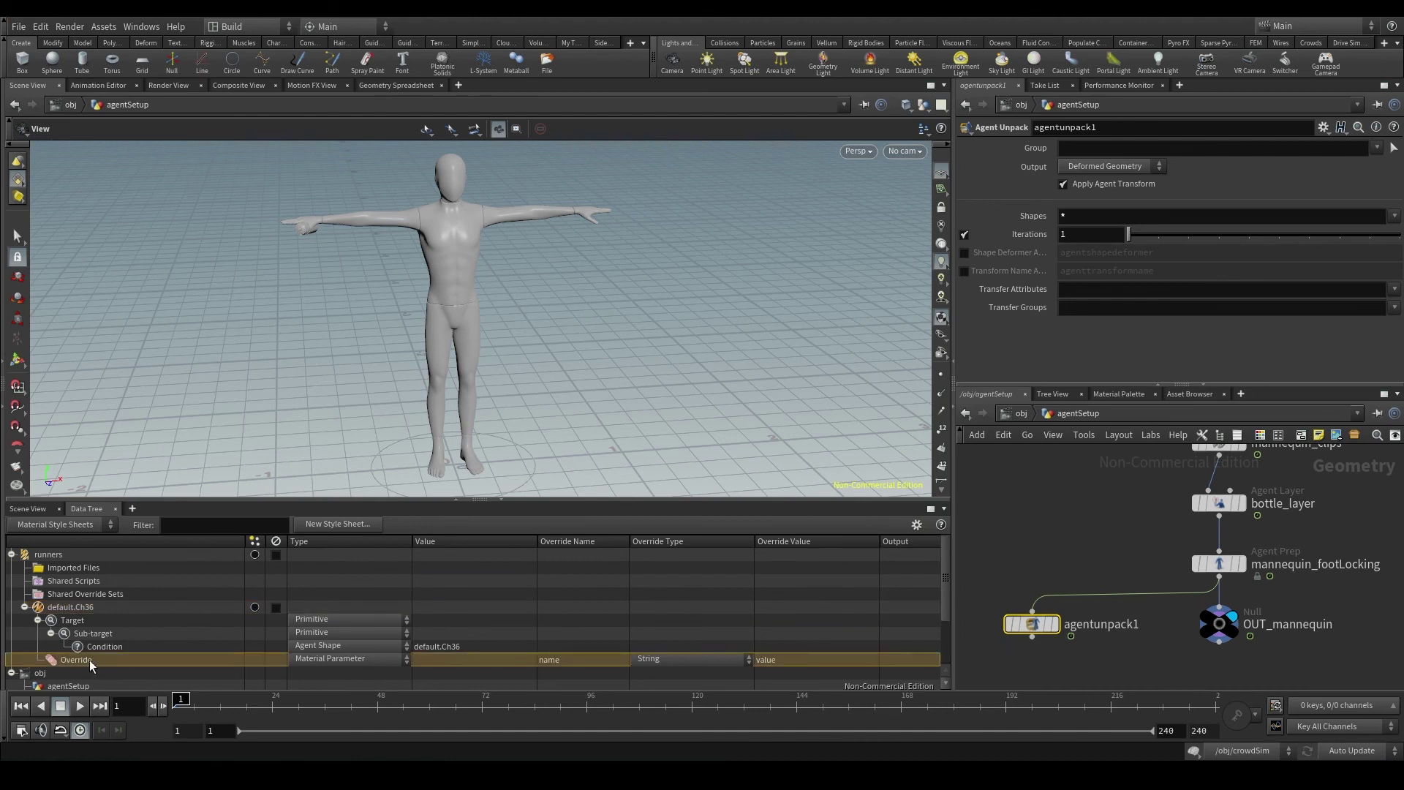
scroll(80, 654, "down", 1)
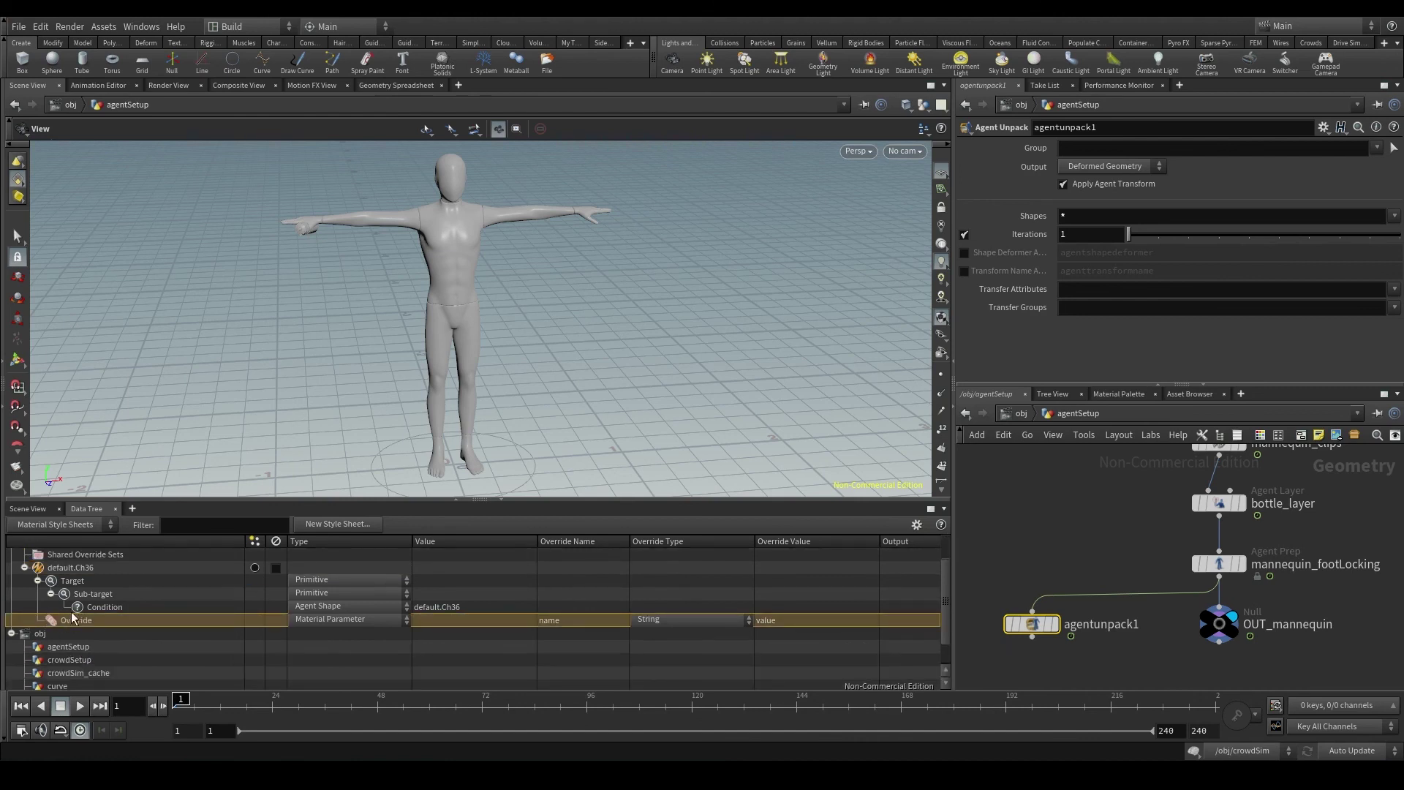
Make the default.Ch36 override a Set Material override using /mat/Ch36_1001_Diffuse
left_click(357, 620)
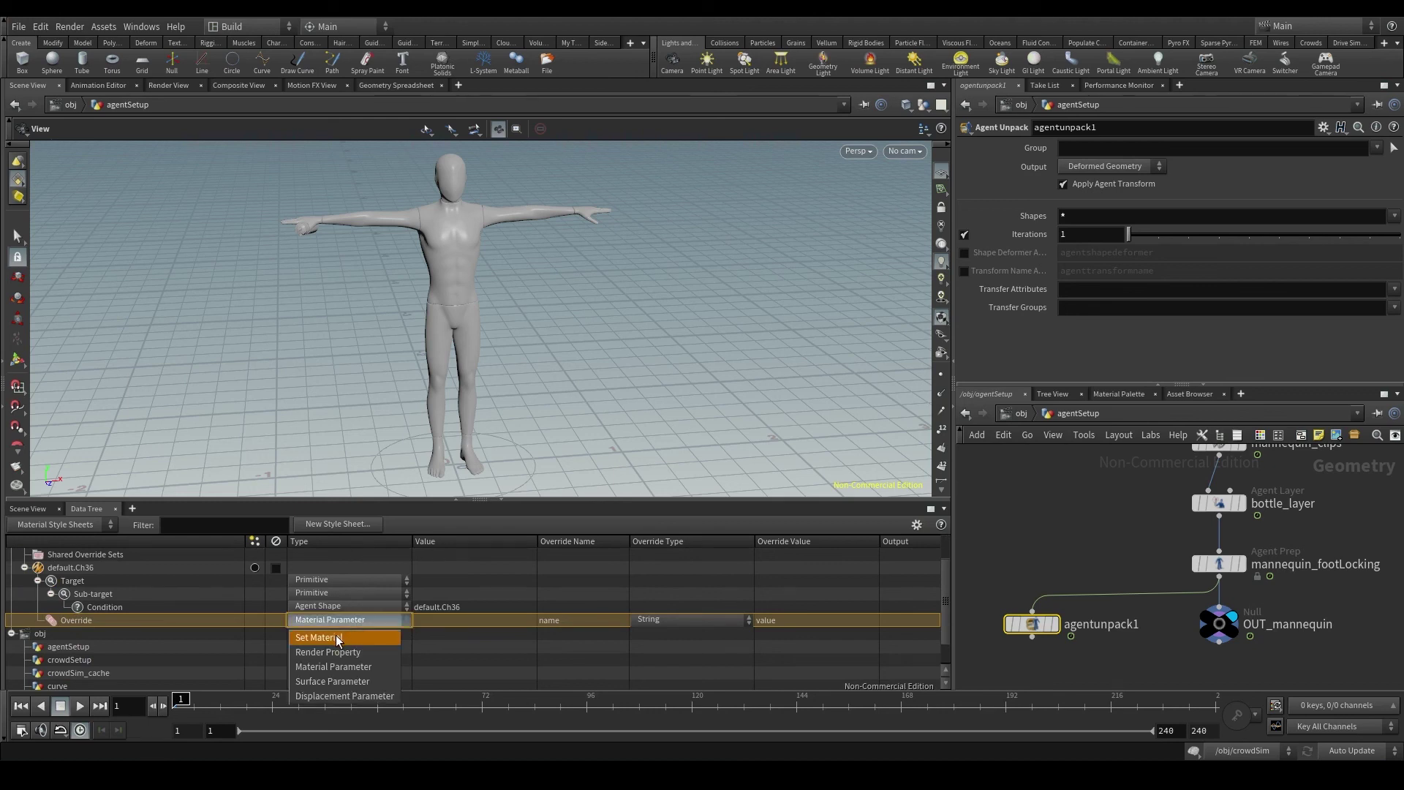
left_click(338, 639)
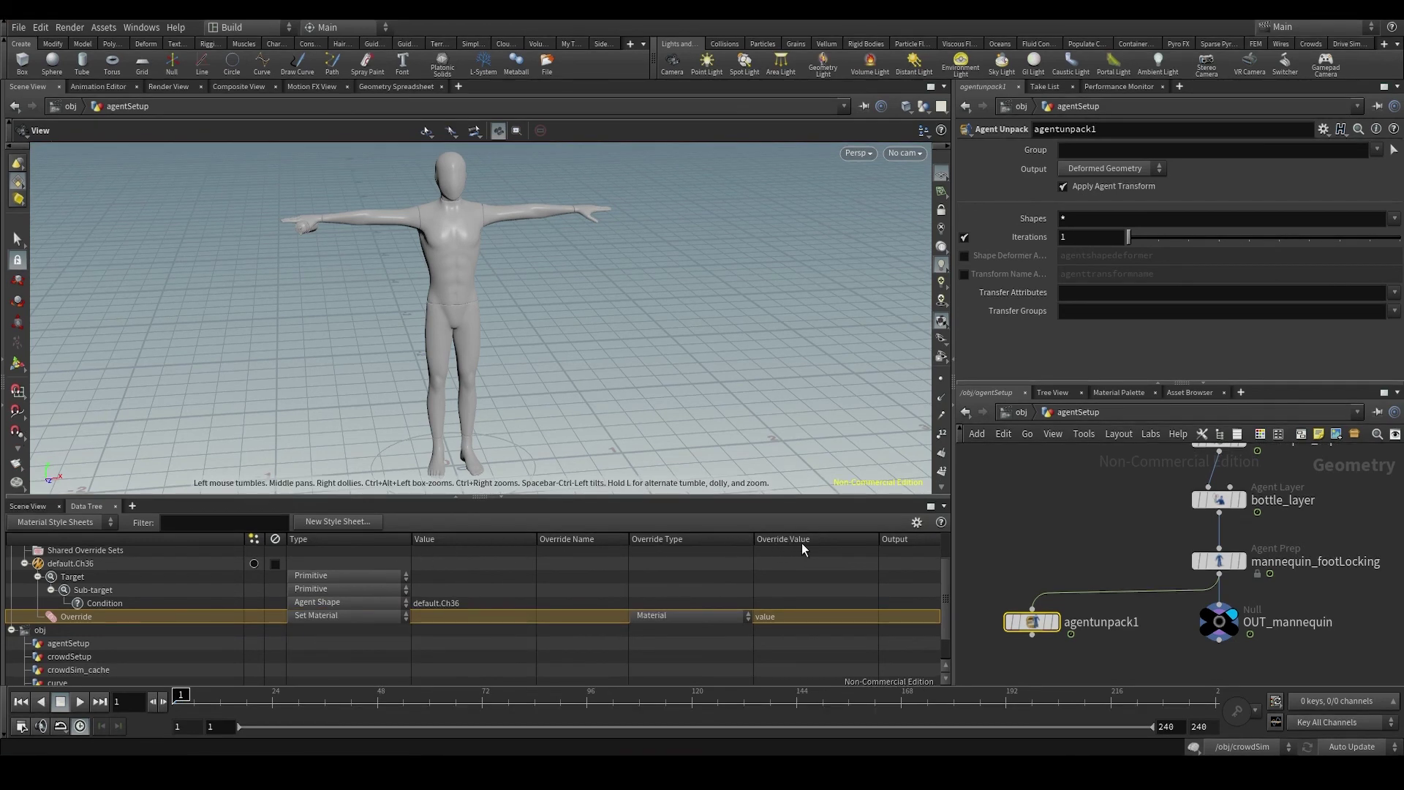
left_click(810, 617)
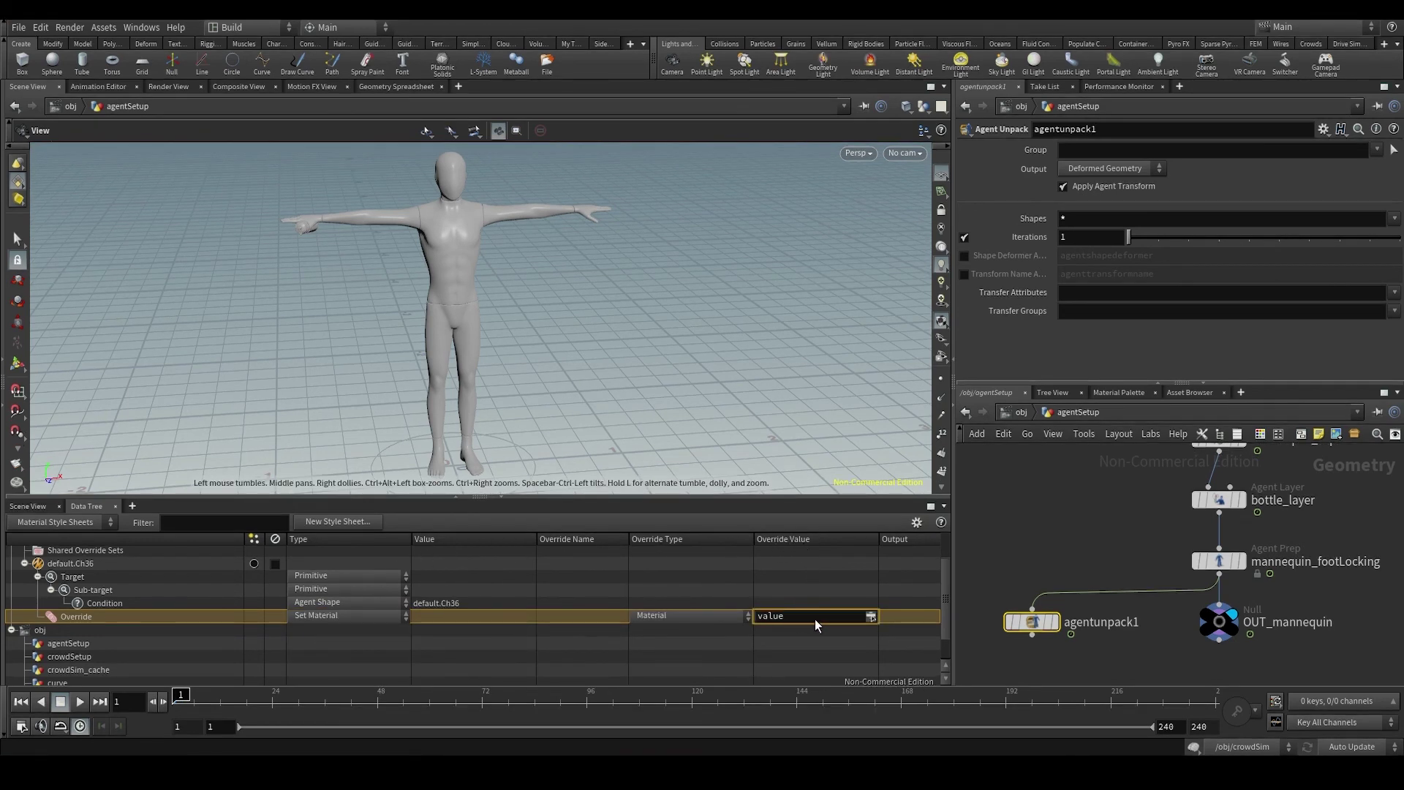
left_click(870, 618)
left_click(841, 338)
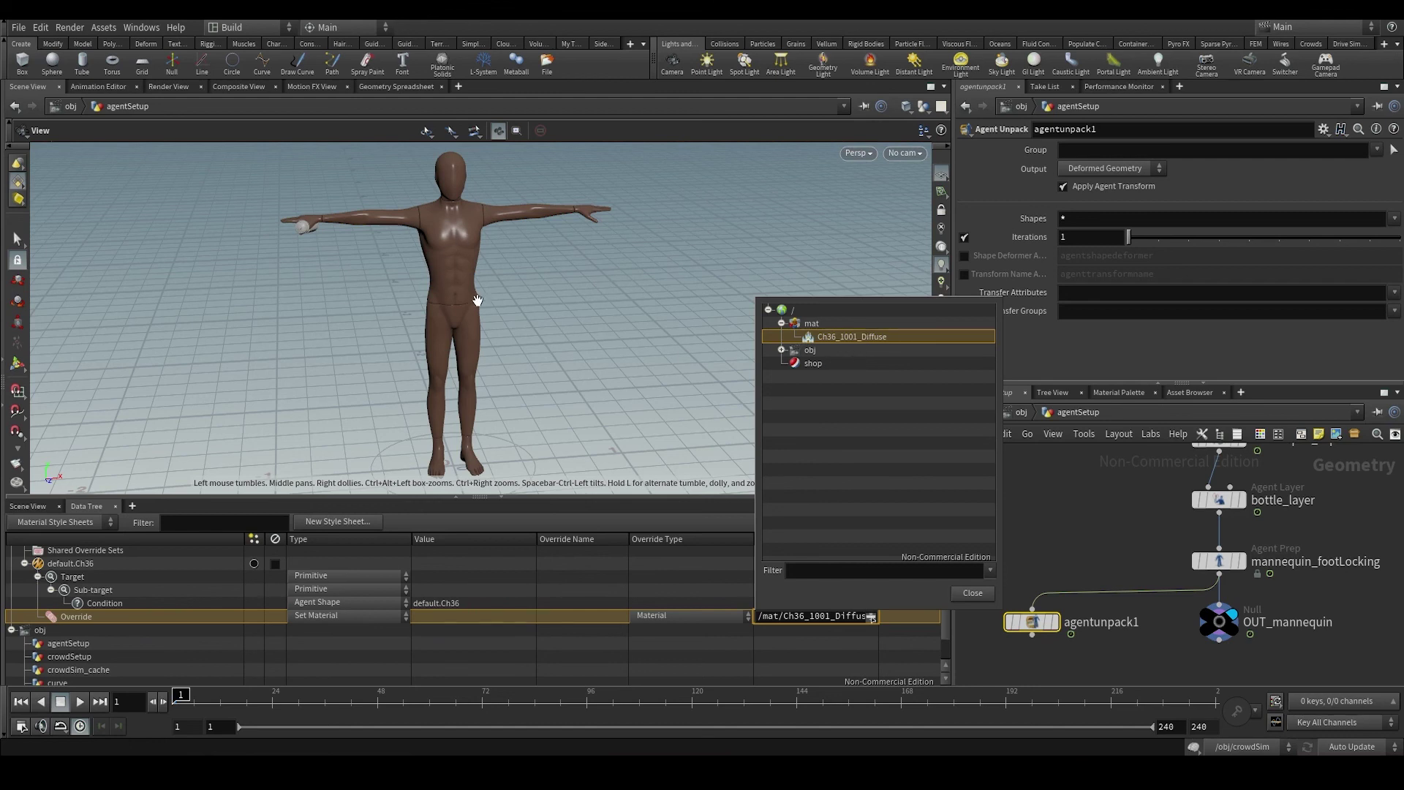
left_click(967, 590)
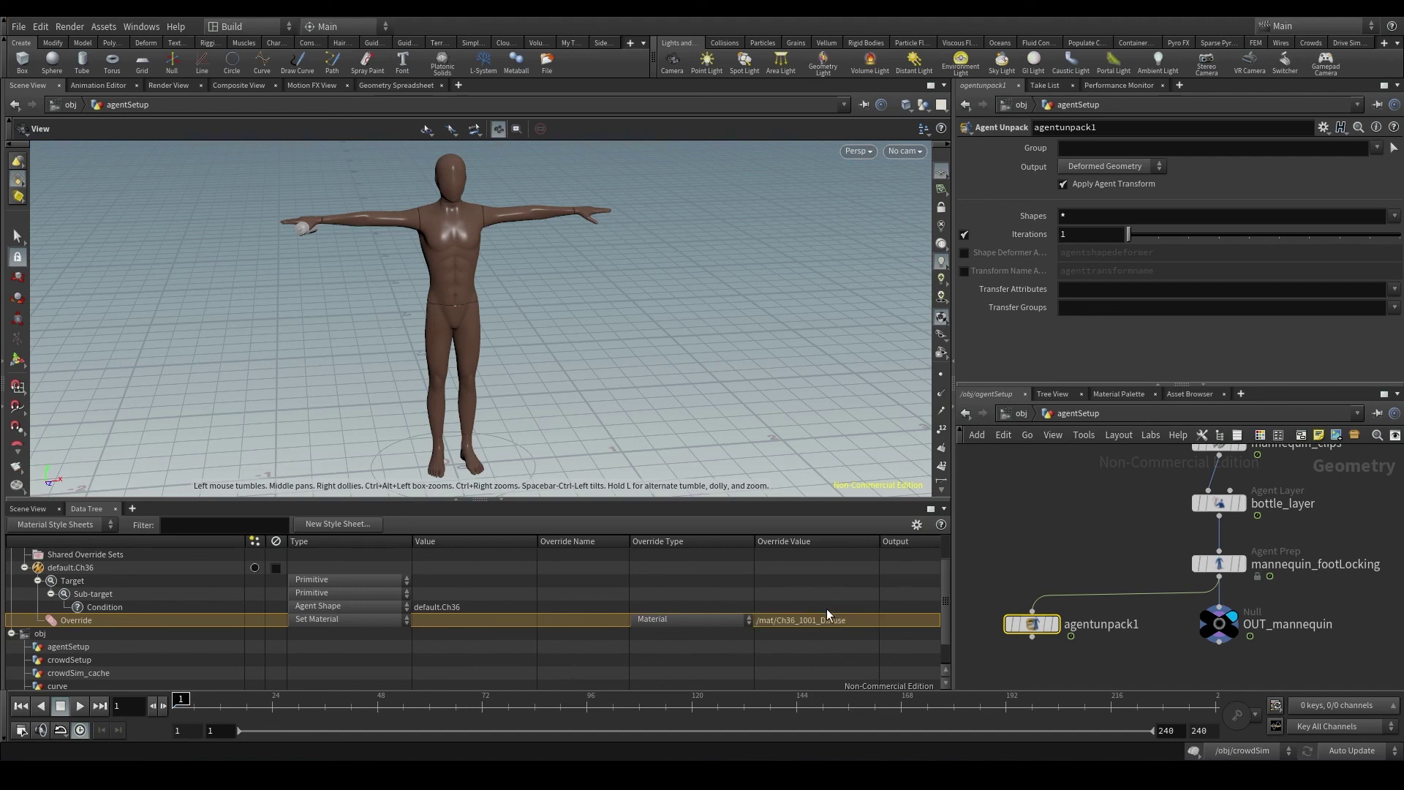
left_click(81, 569)
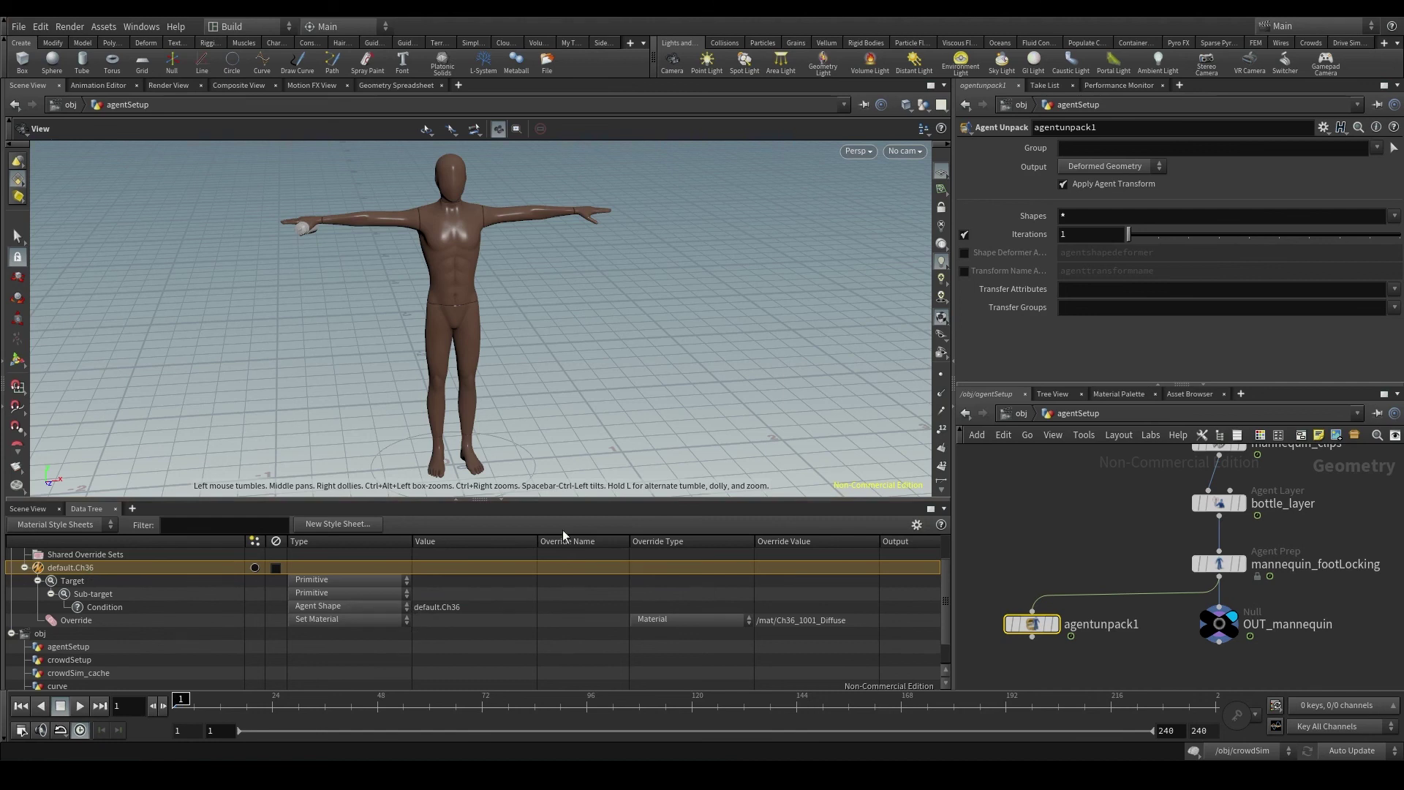
Paste a duplicate of the default.Ch36 rule and rename it bottle
scroll(299, 223, "up", 3)
scroll(299, 223, "up", 2)
left_click_drag(303, 229, 486, 244)
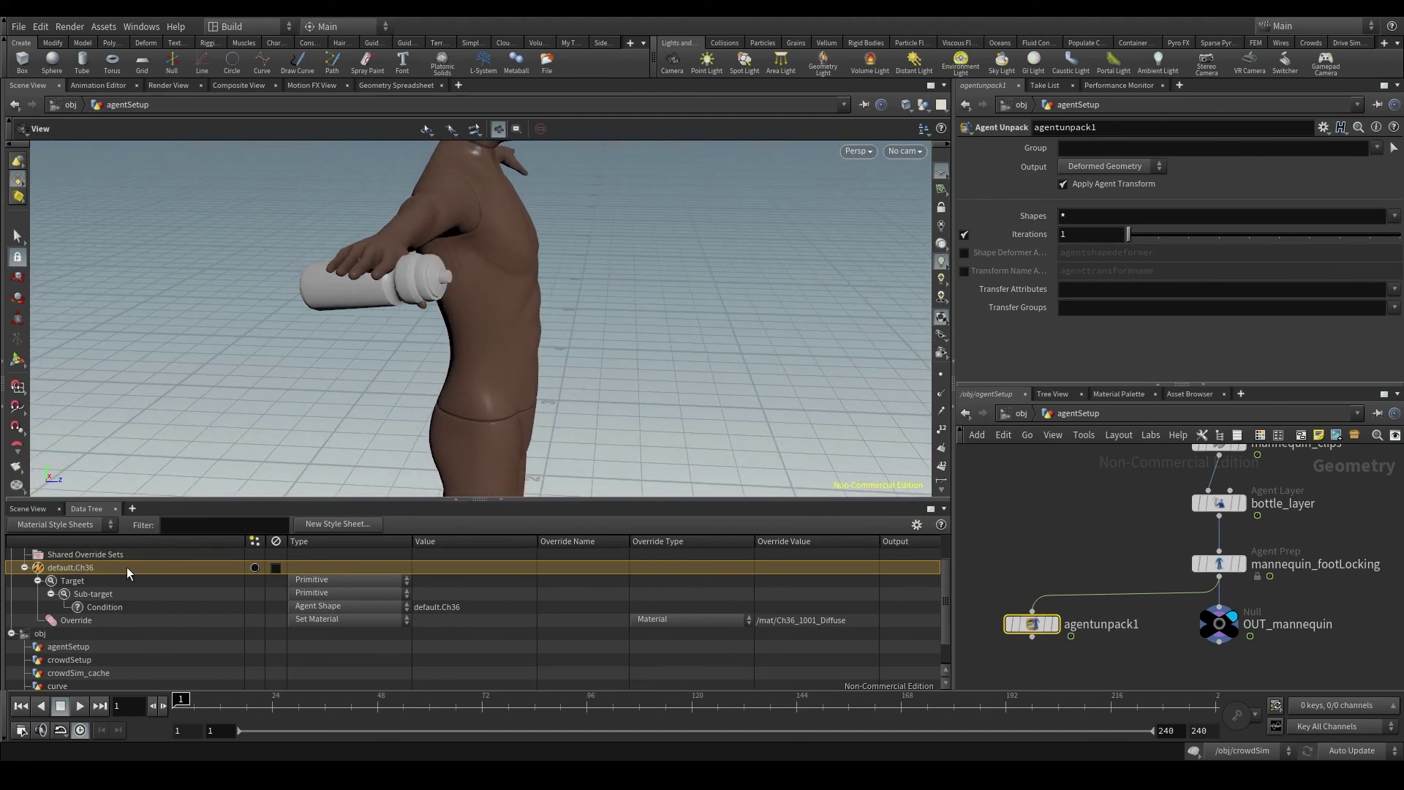
key("ctrl+v")
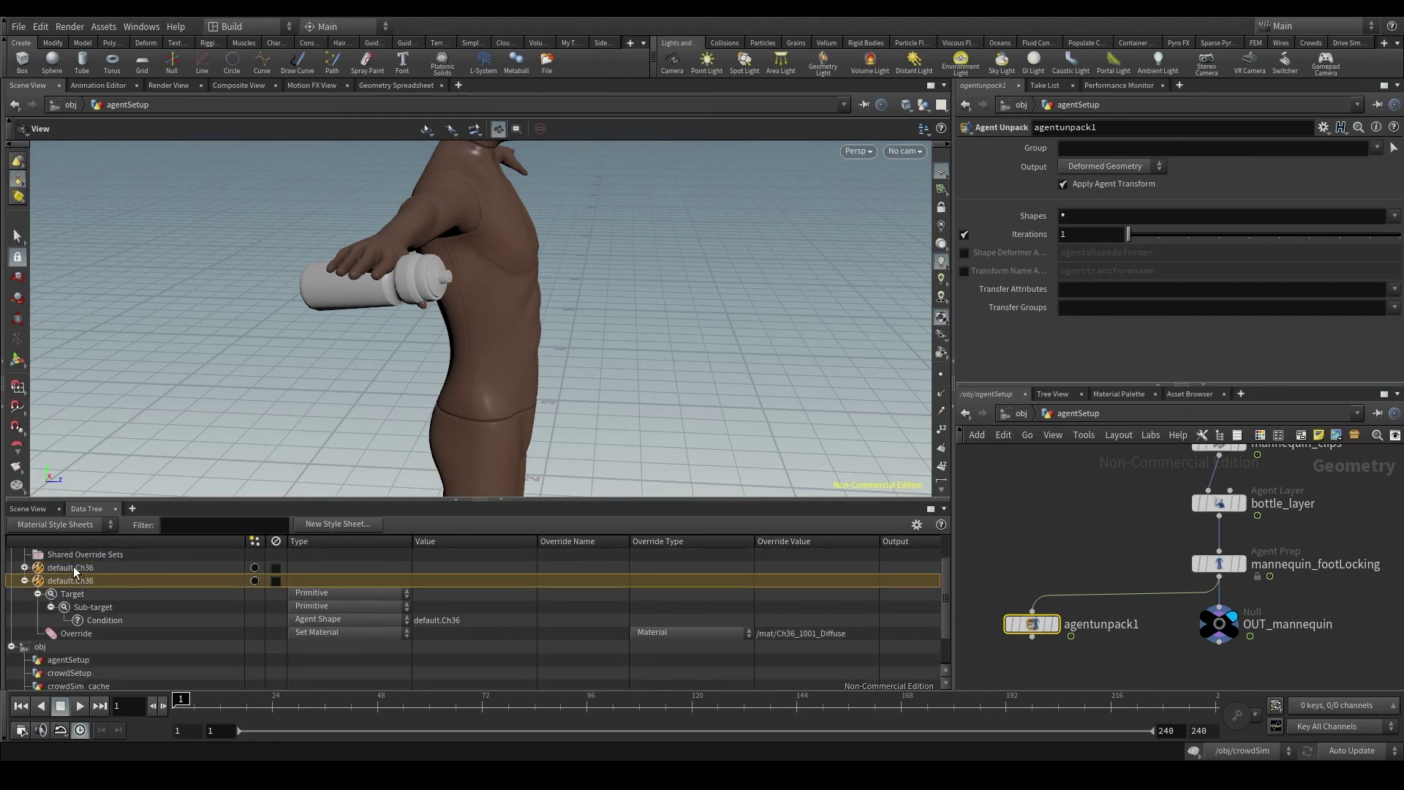
scroll(77, 577, "up", 1)
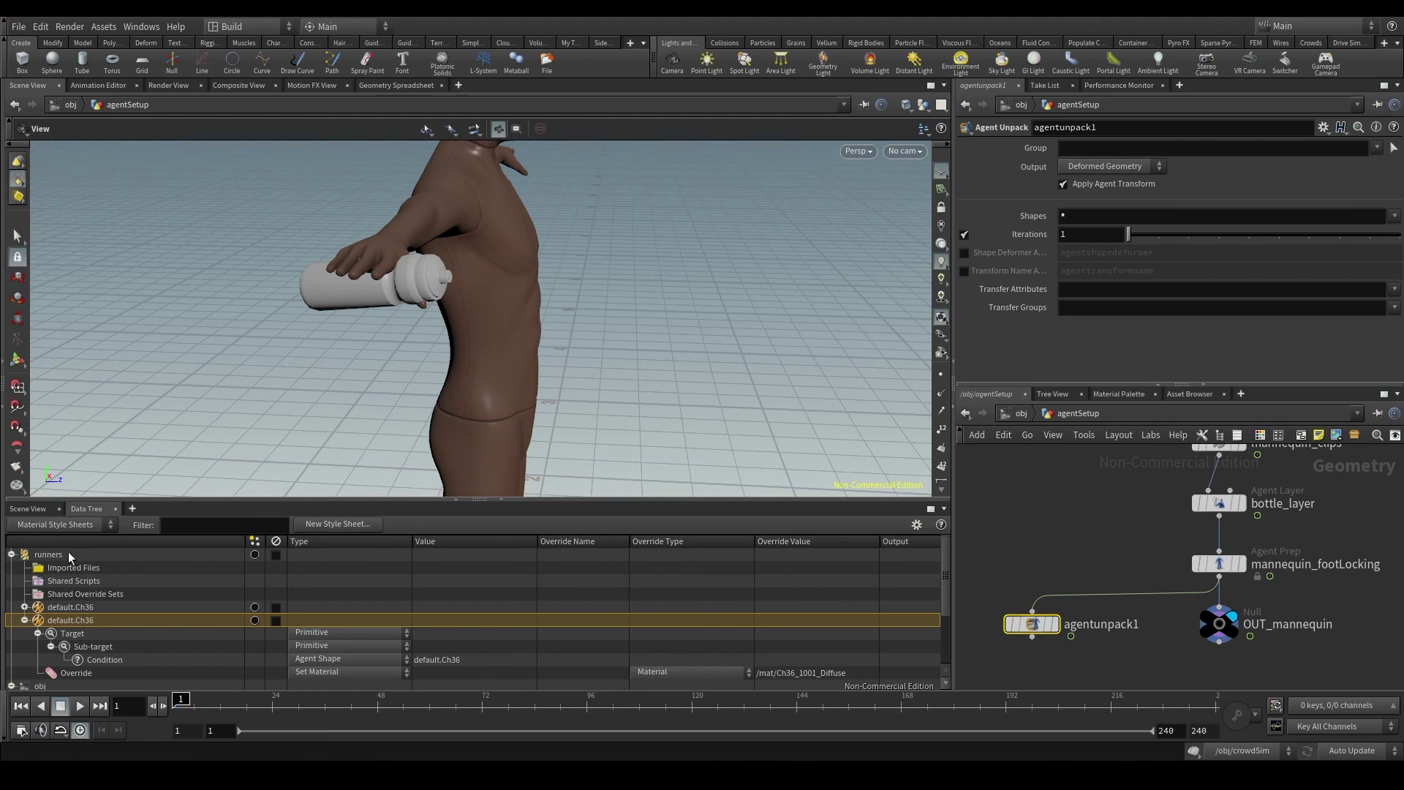
double_click(84, 622)
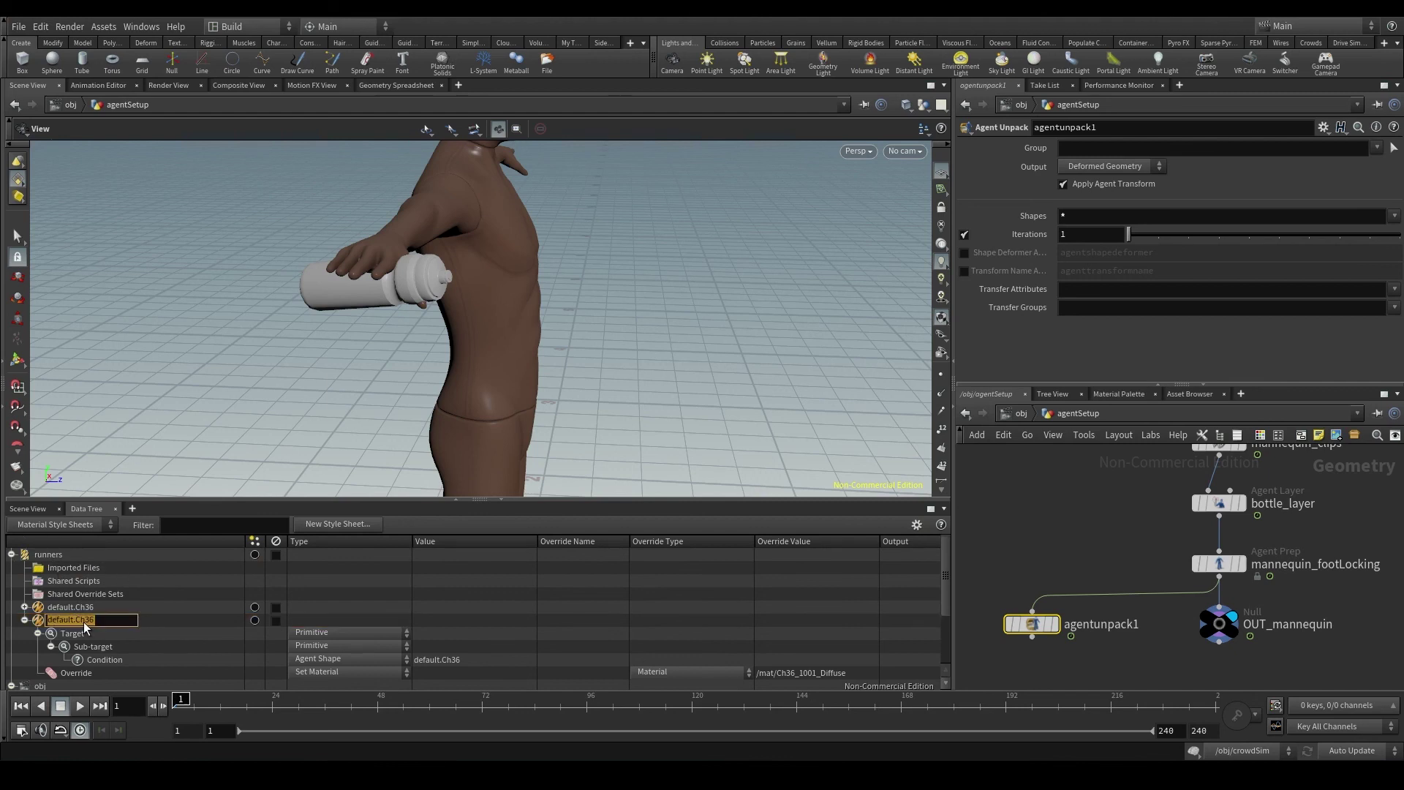
type("bottle")
key("Return")
Change the bottle rule's Agent Shape condition from default.Ch36 to bottle
left_click(99, 620)
left_click(105, 660)
scroll(329, 635, "down", 1)
double_click(457, 619)
left_click_drag(479, 619, 384, 620)
type("bottle")
key("Return")
double_click(806, 635)
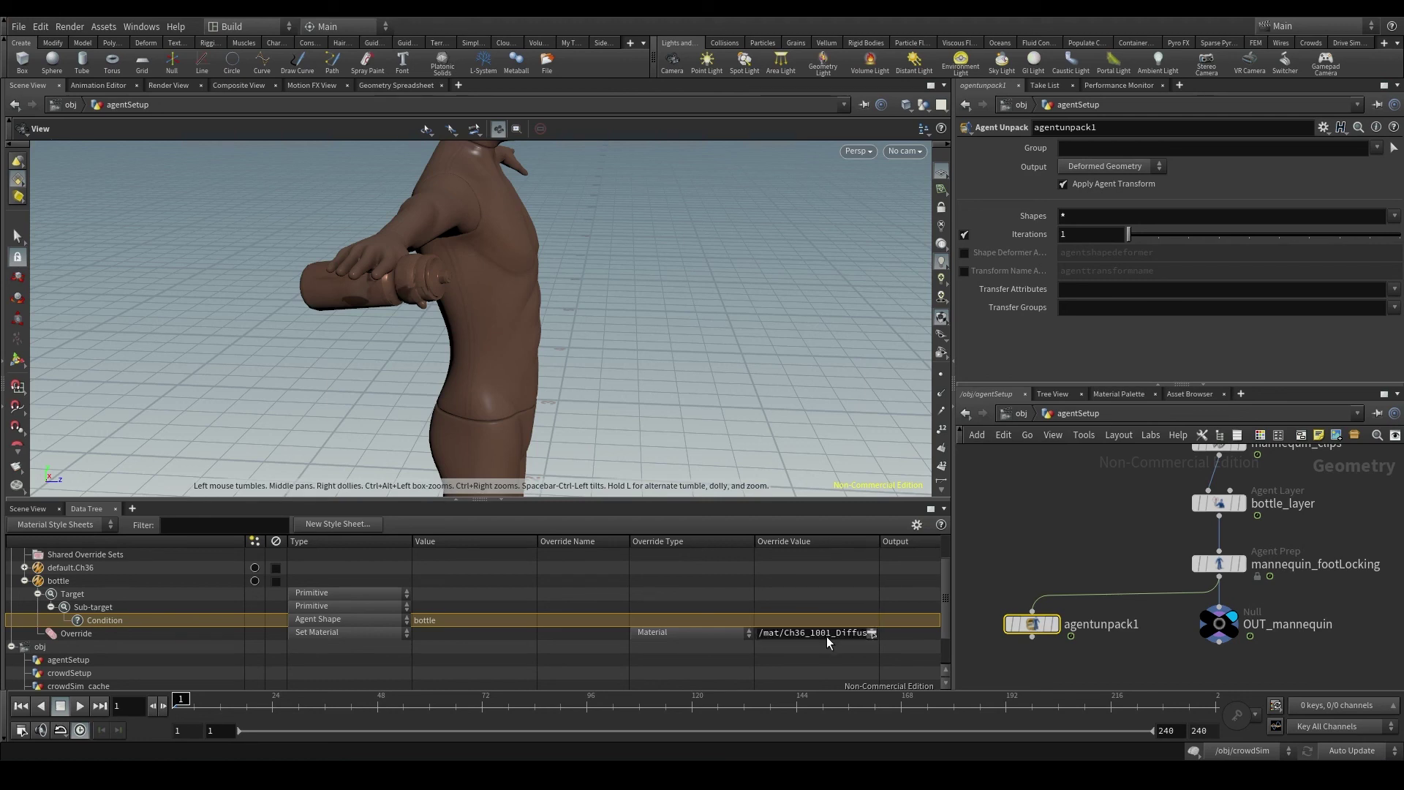
Copy the Ch36_1001_Diffuse shader and set its base colour texture to waterBottle/Diffuse.jpeg
left_click(1031, 415)
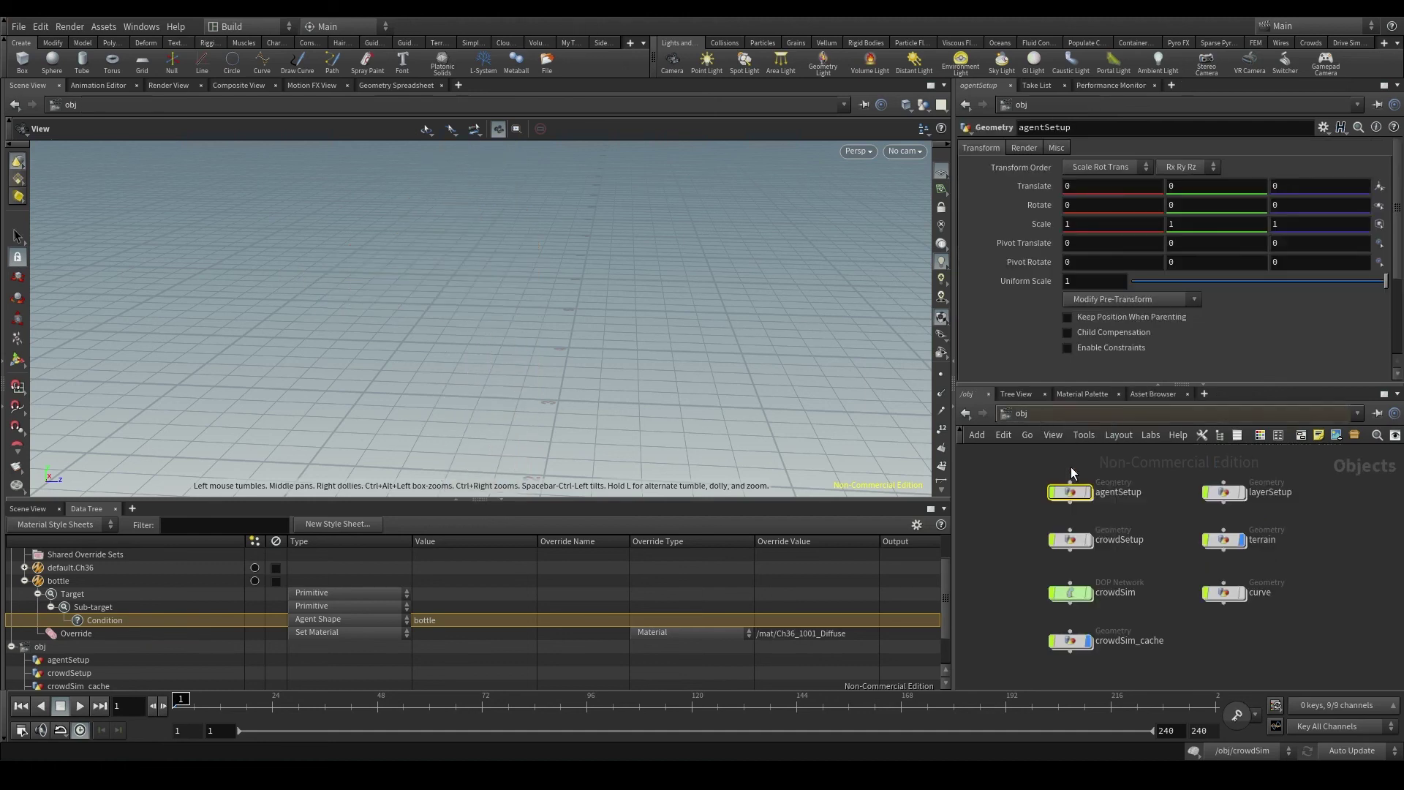
left_click_drag(1093, 515, 1205, 512, "alt")
left_click(1356, 201)
double_click(1057, 82)
double_click(1057, 82)
double_click(1045, 172)
double_click(1058, 93)
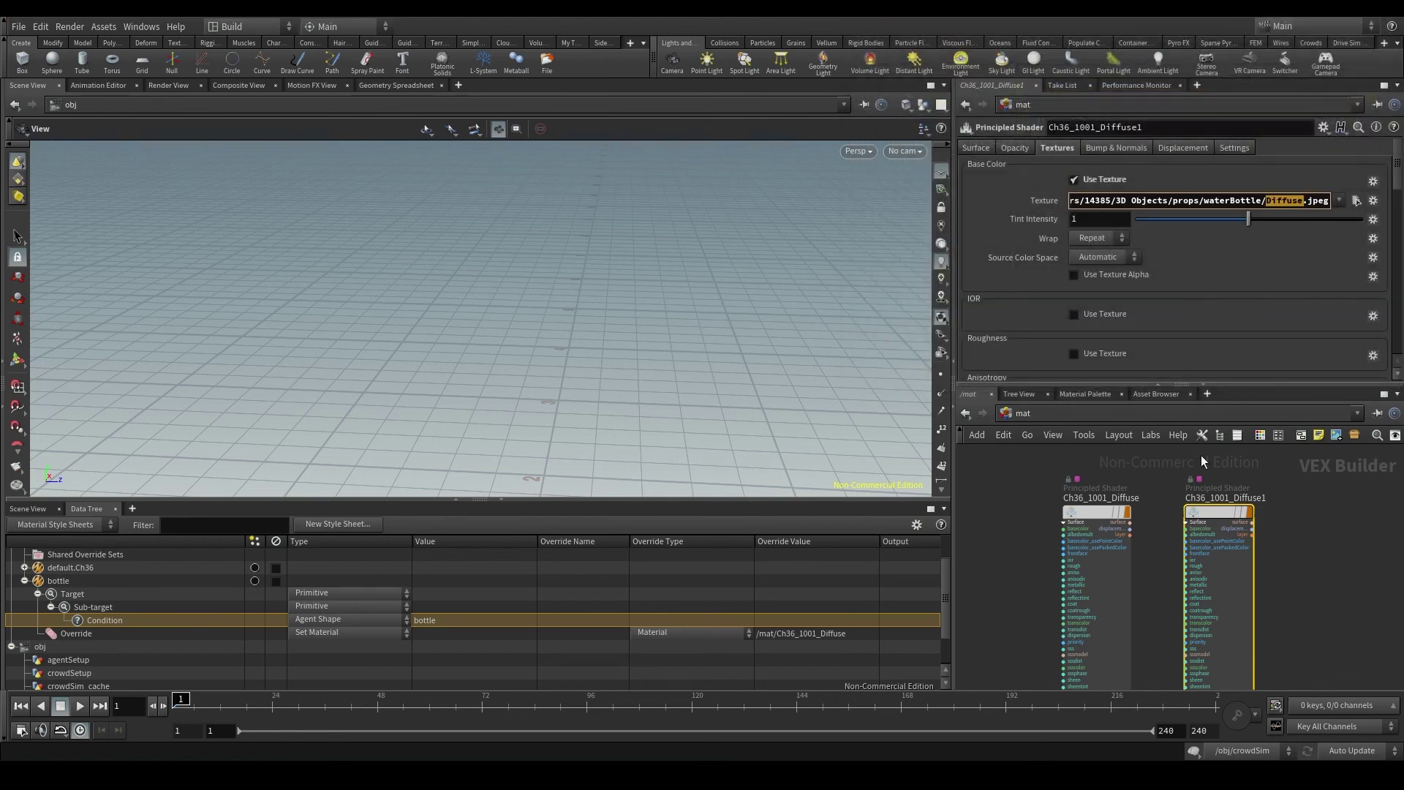
Name the copied shader bottle_diffuse, then go back inside agentSetup
double_click(1223, 498)
type("bot")
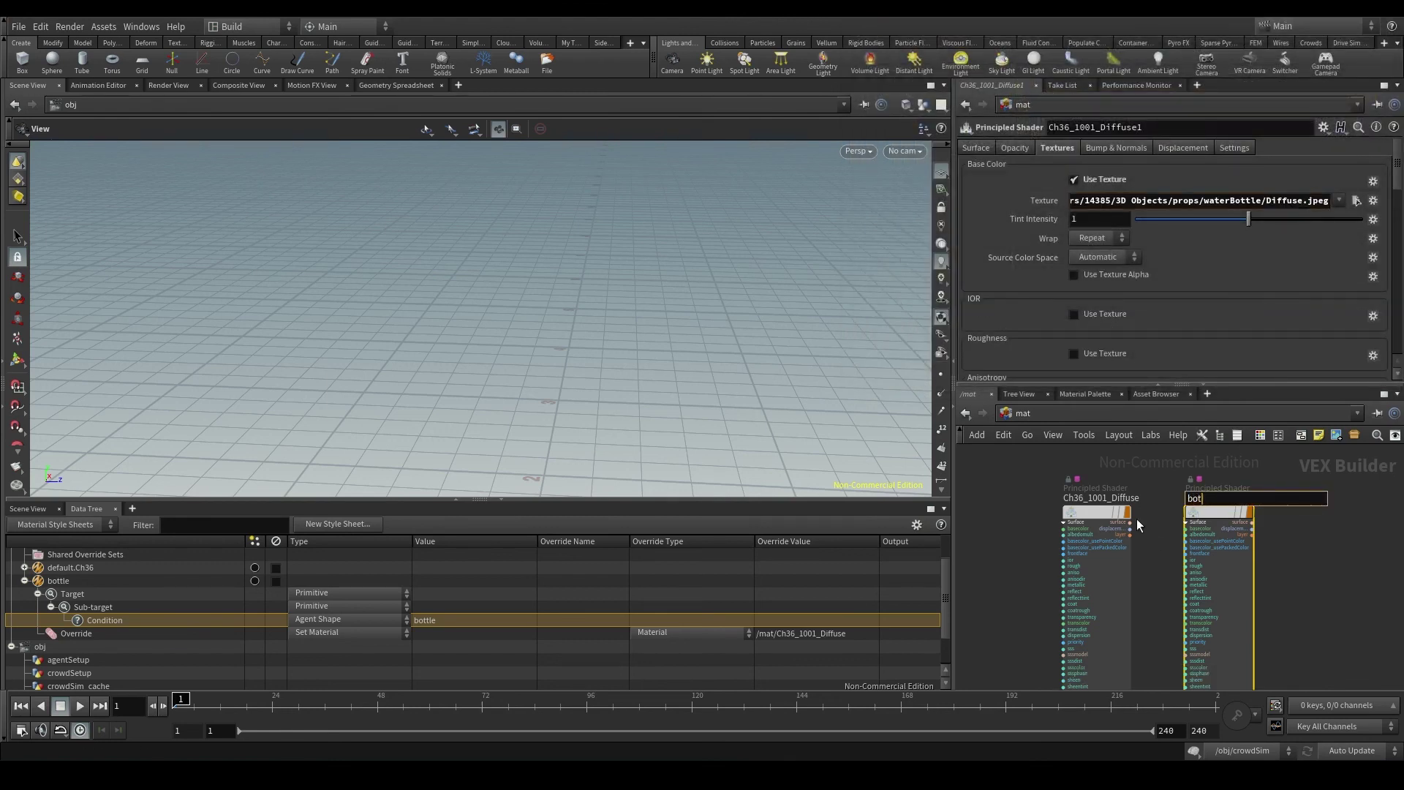
type("tle_diffuse")
key("Return")
key("u")
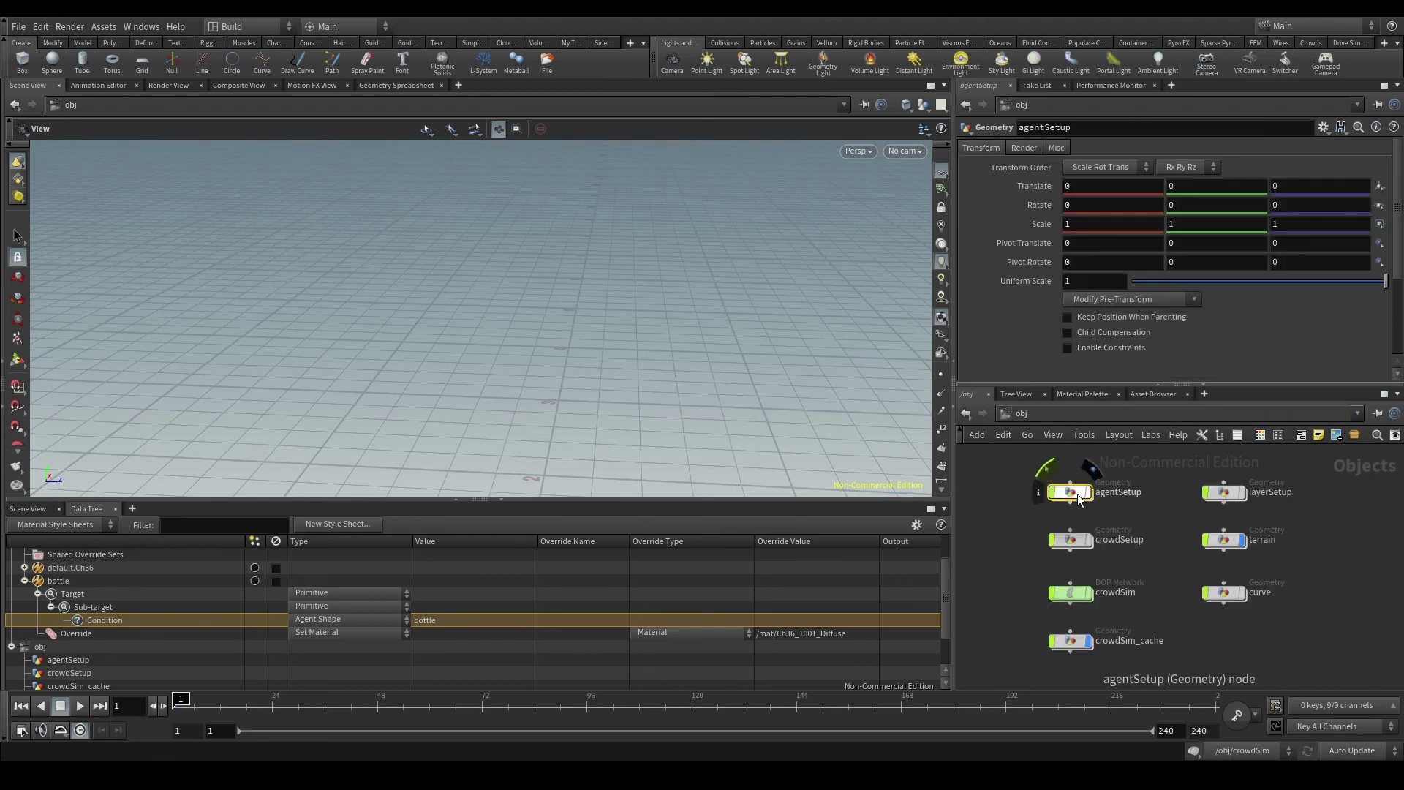
double_click(1077, 493)
Change the bottle rule's material path to /mat/bottle_diffuse and view the now blue bottle
double_click(790, 633)
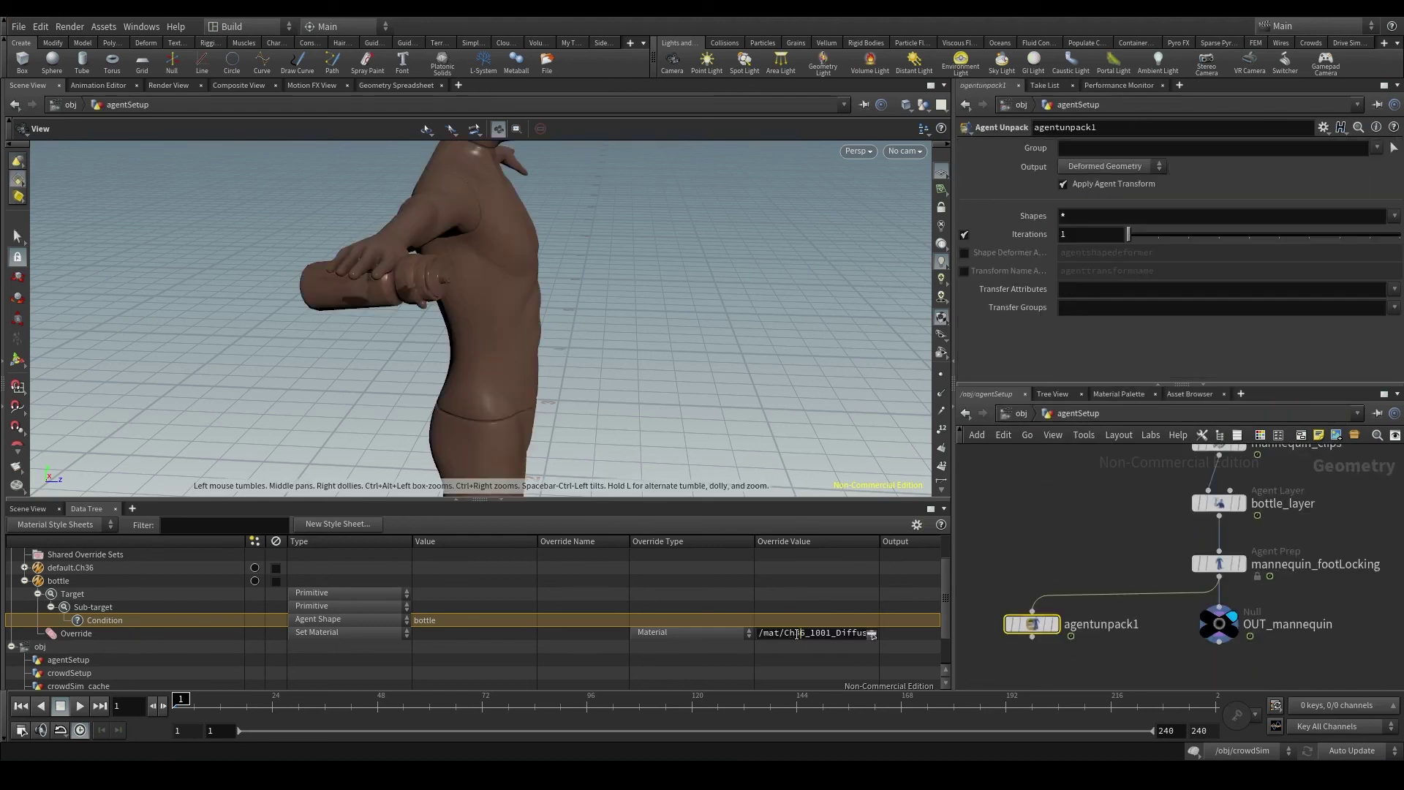
left_click_drag(784, 633, 843, 634)
type("bottle_d")
key("Return")
left_click_drag(526, 315, 556, 278)
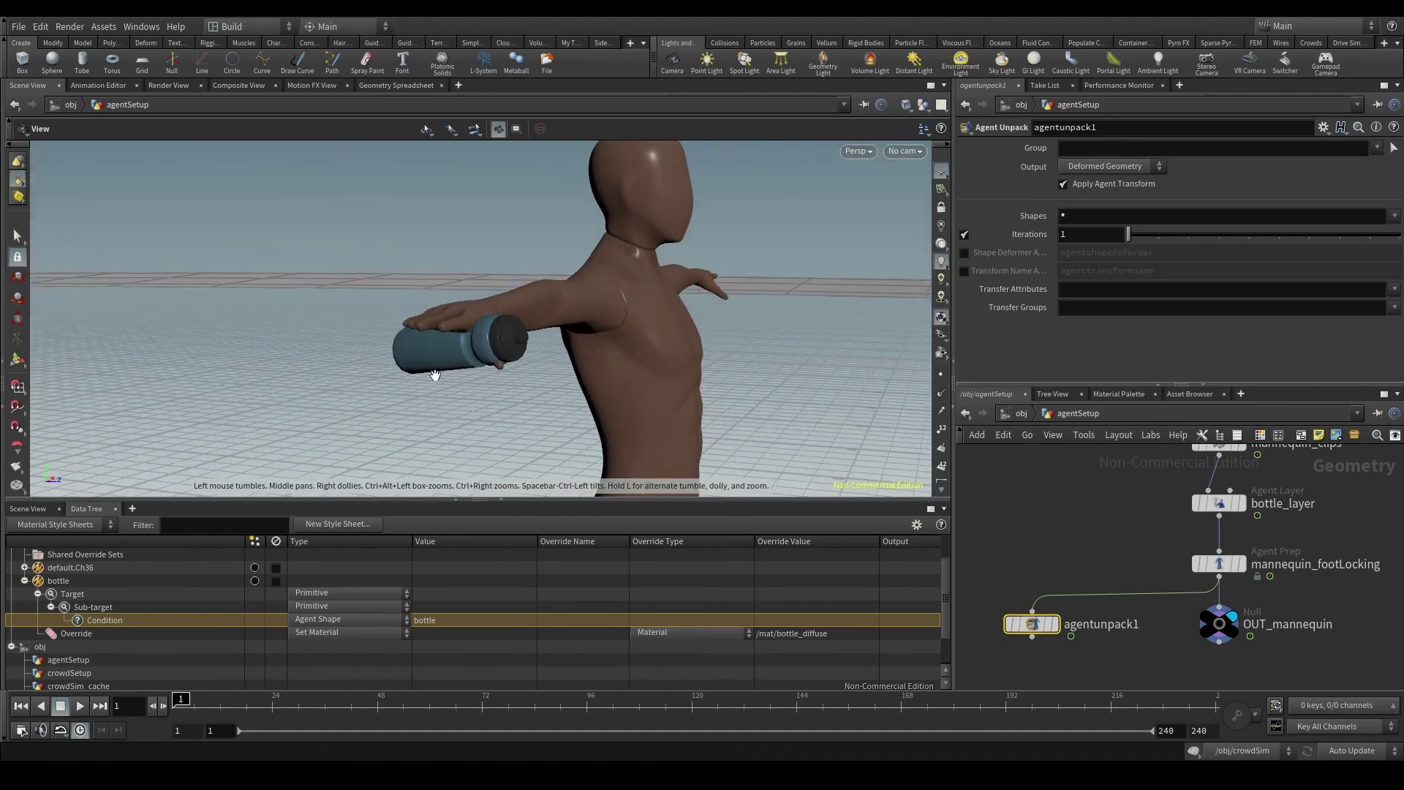